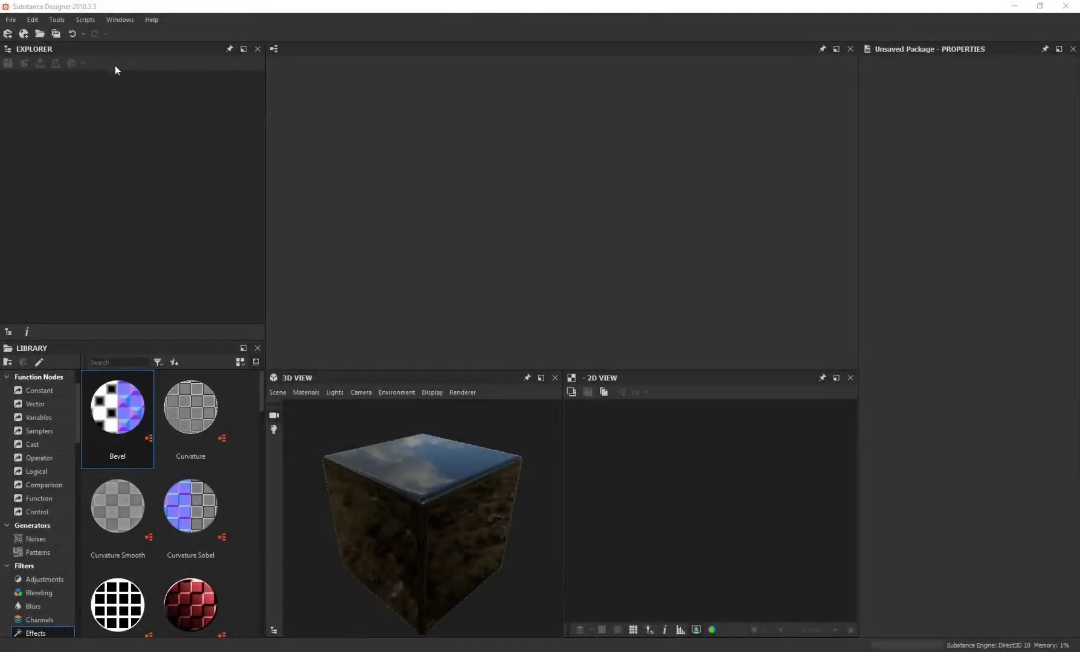
Step: Create a new substance graph named HEX from the Physically Based (Metallic/Roughness) template
click(11, 19)
click(34, 34)
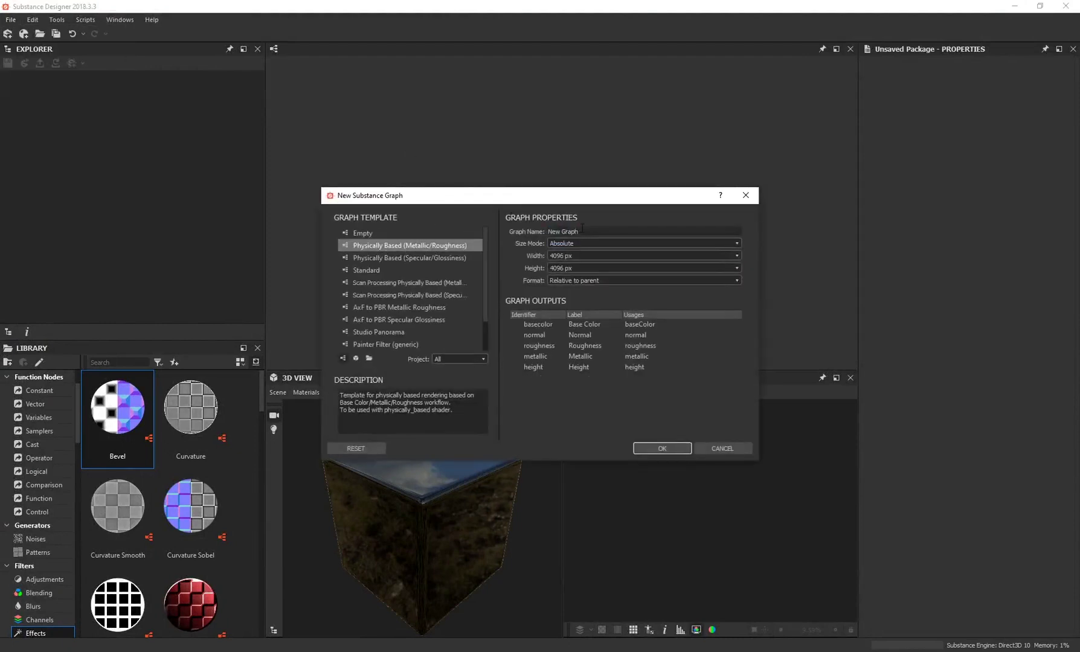
text(HEX)
click(660, 448)
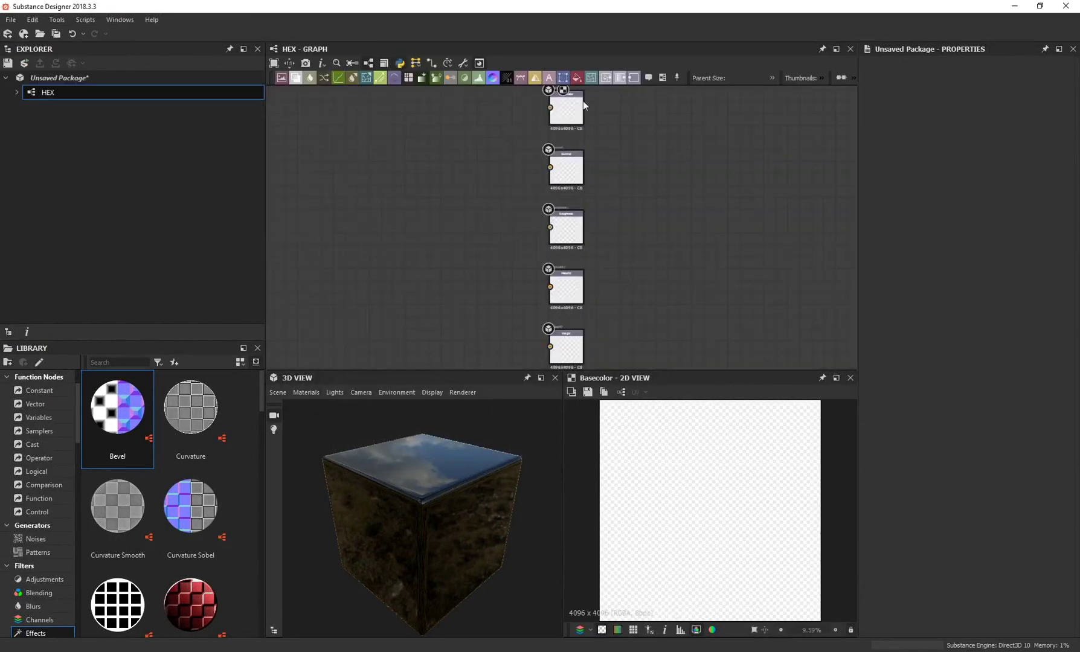
Step: Examine the graph's output nodes from Base Color down to Height
scroll(565, 176, up, 3)
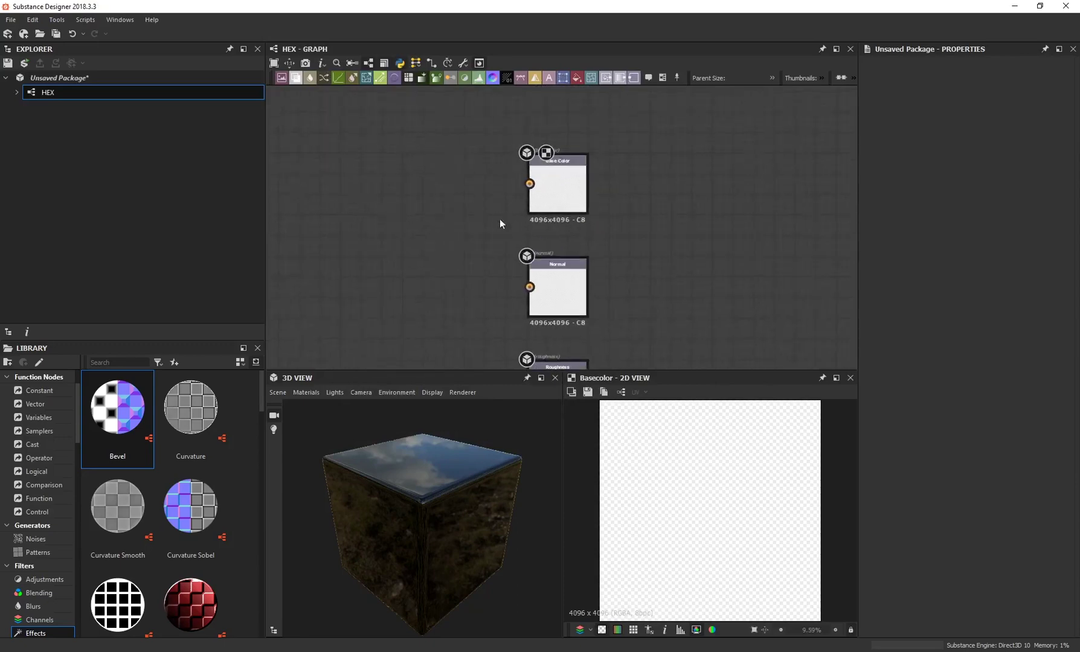
scroll(511, 230, down, 2)
scroll(512, 230, up, 2)
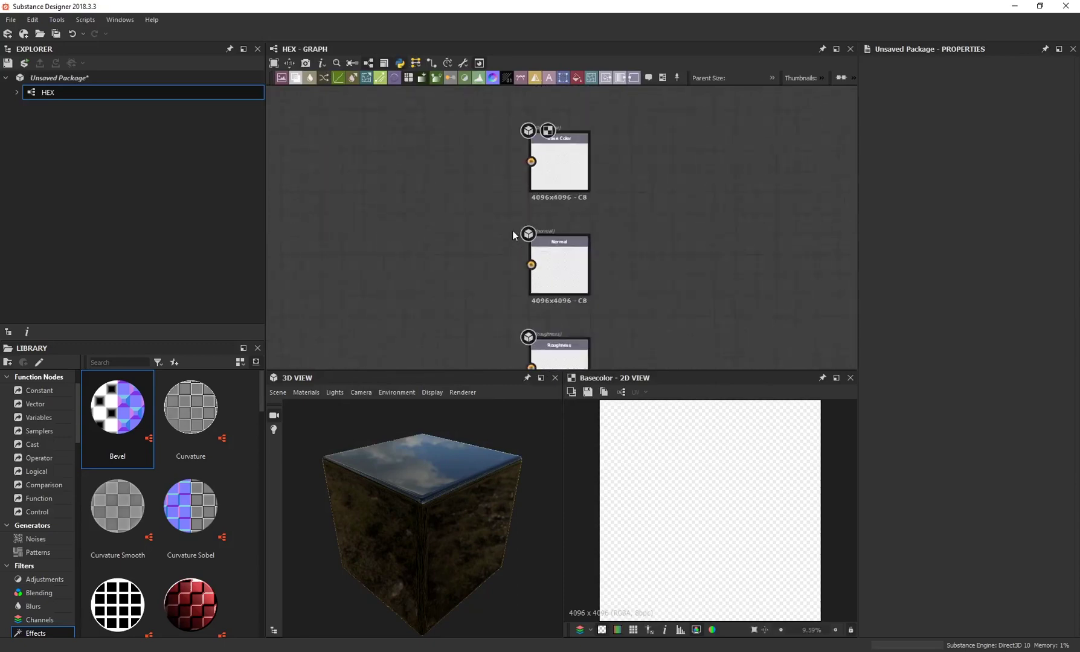
scroll(519, 212, up, 2)
scroll(547, 201, down, 3)
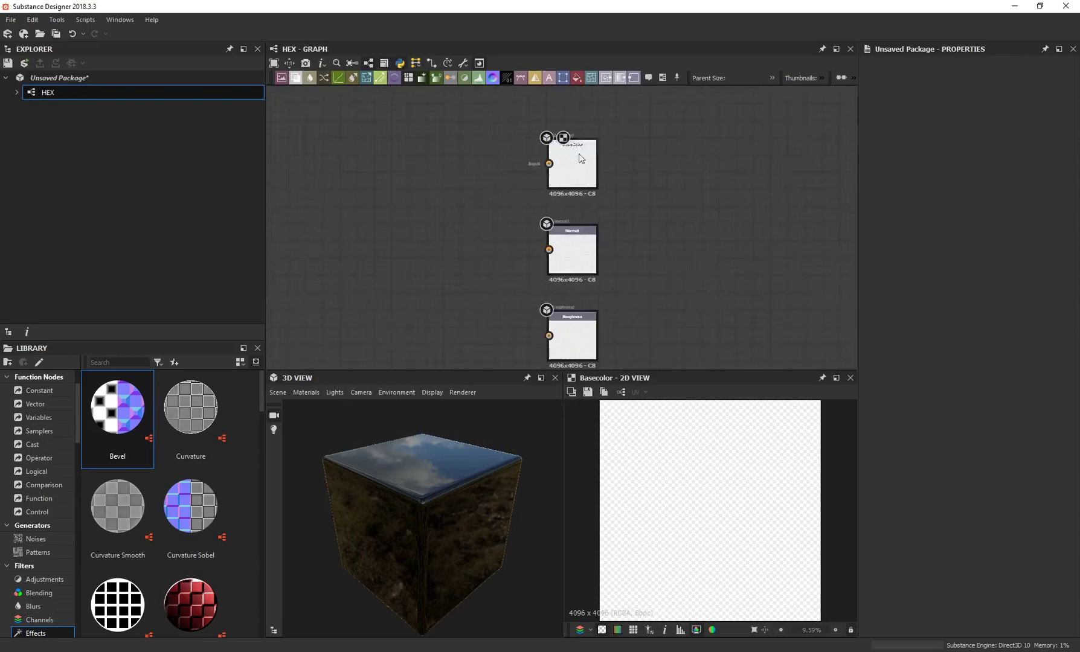
middle_drag(641, 281, 643, 181)
scroll(608, 271, down, 3)
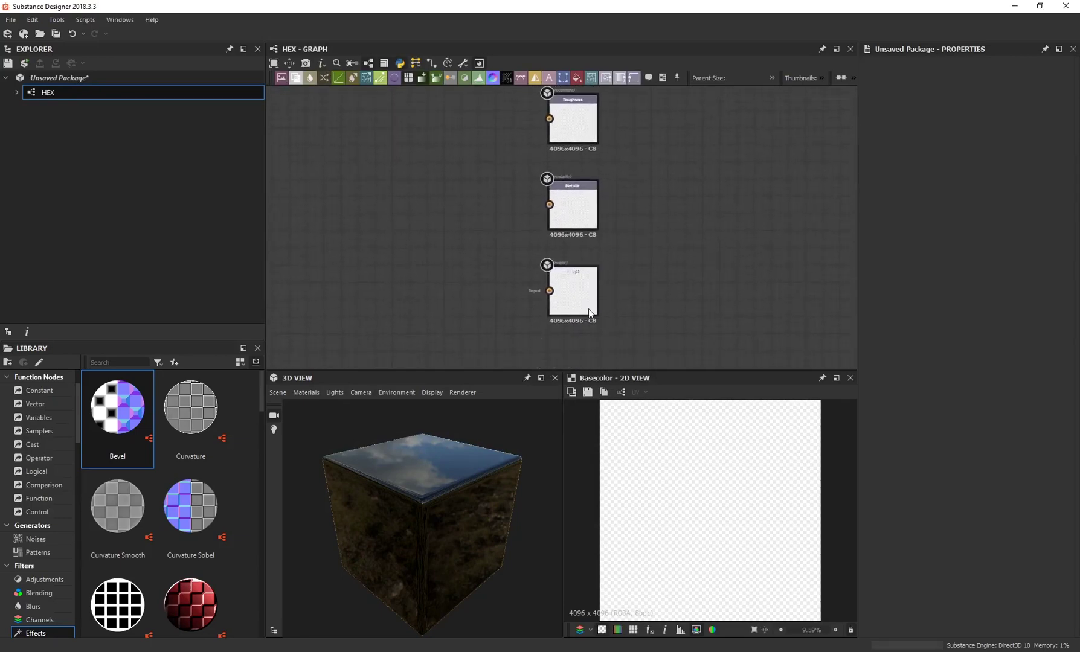
scroll(607, 193, up, 3)
scroll(623, 212, up, 4)
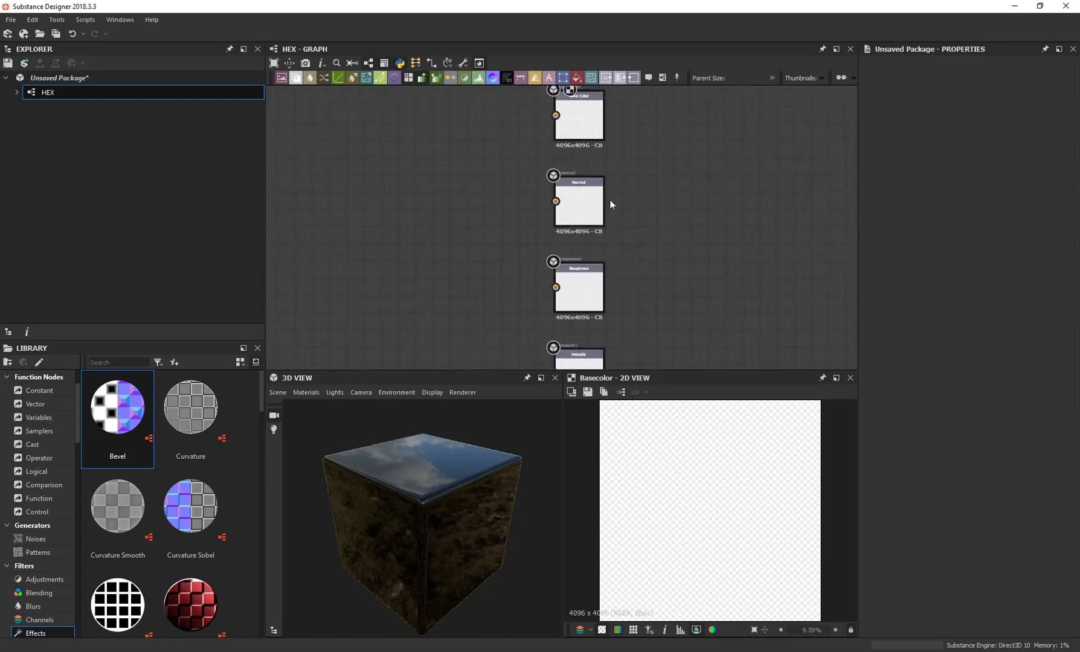
scroll(664, 211, up, 2)
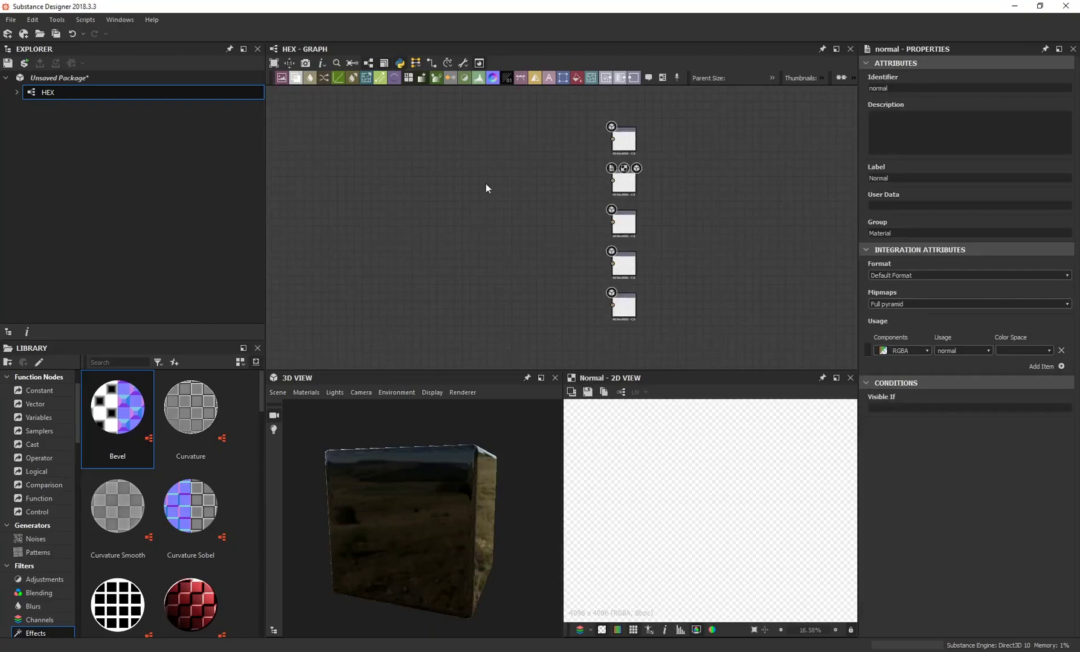
Step: Add a Polygon 1 node to the graph, in the empty area beside the output nodes
scroll(485, 188, up, 2)
scroll(497, 242, down, 2)
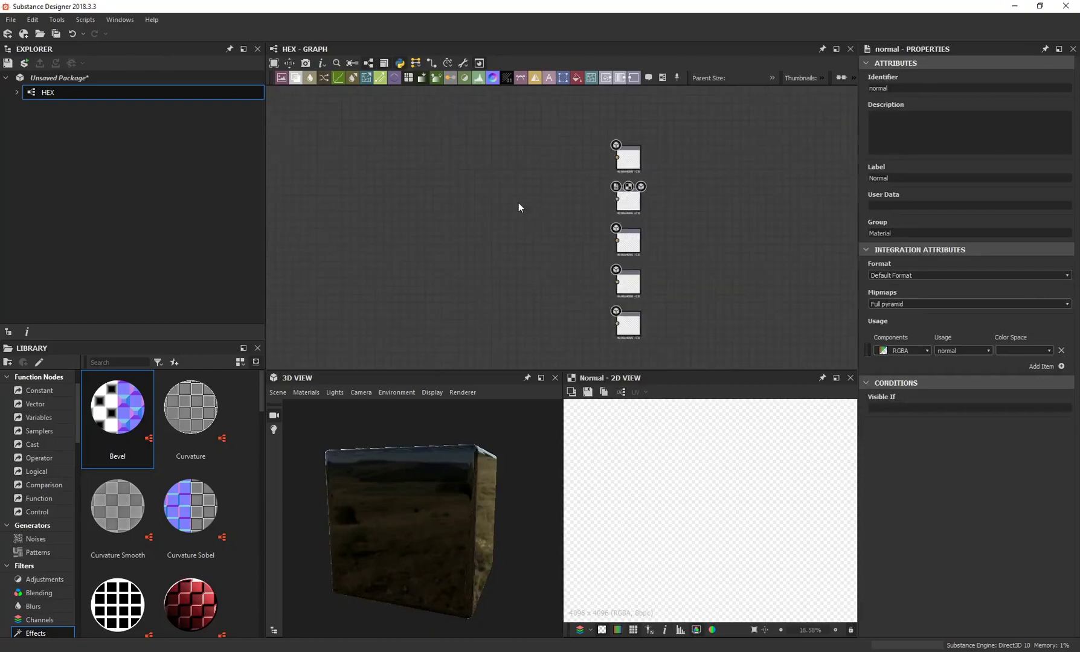
key(space)
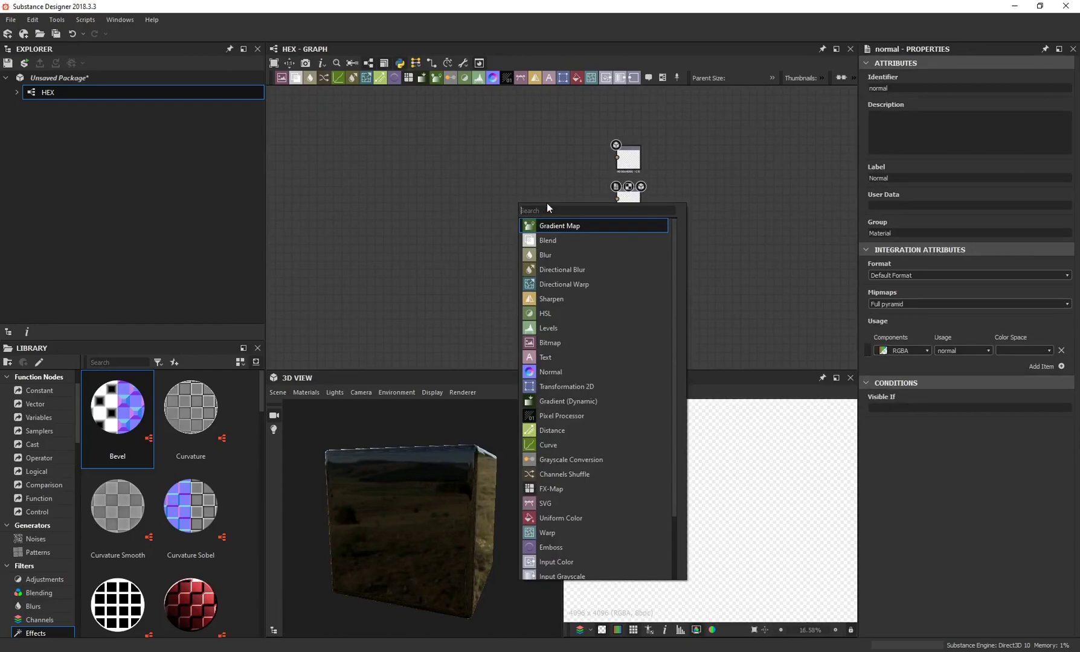
text(poly)
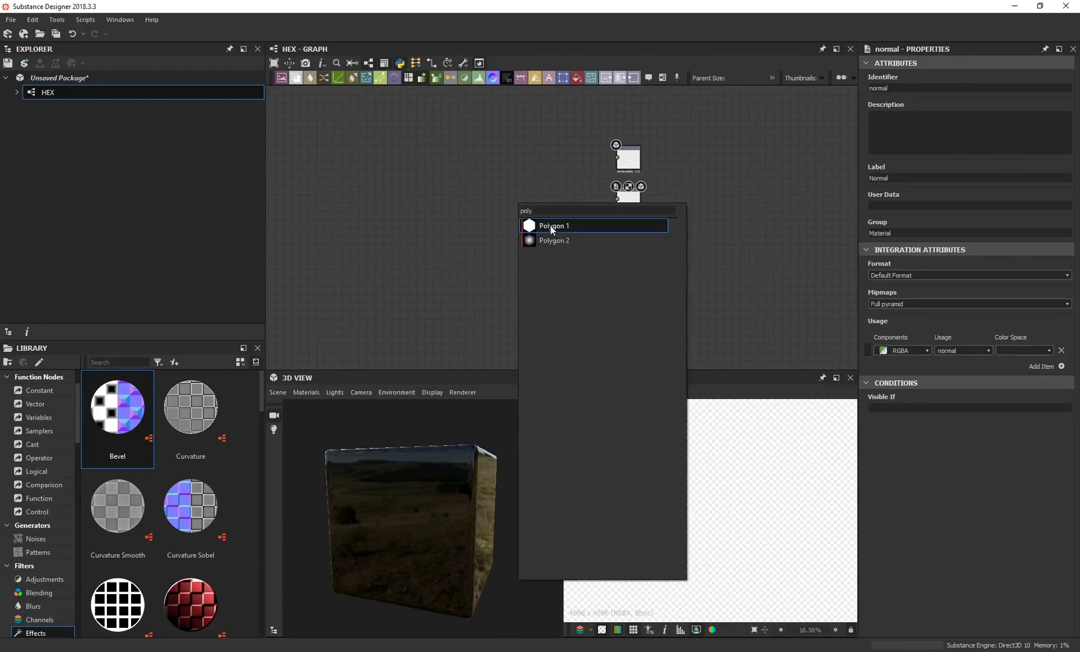
click(547, 225)
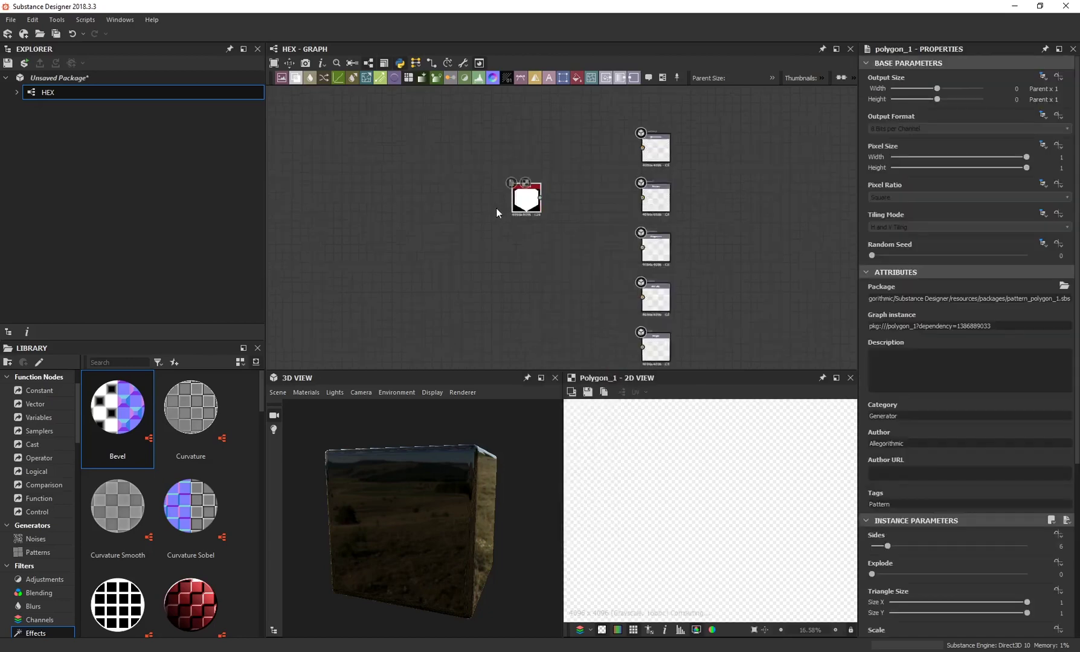
middle_drag(644, 216, 544, 227)
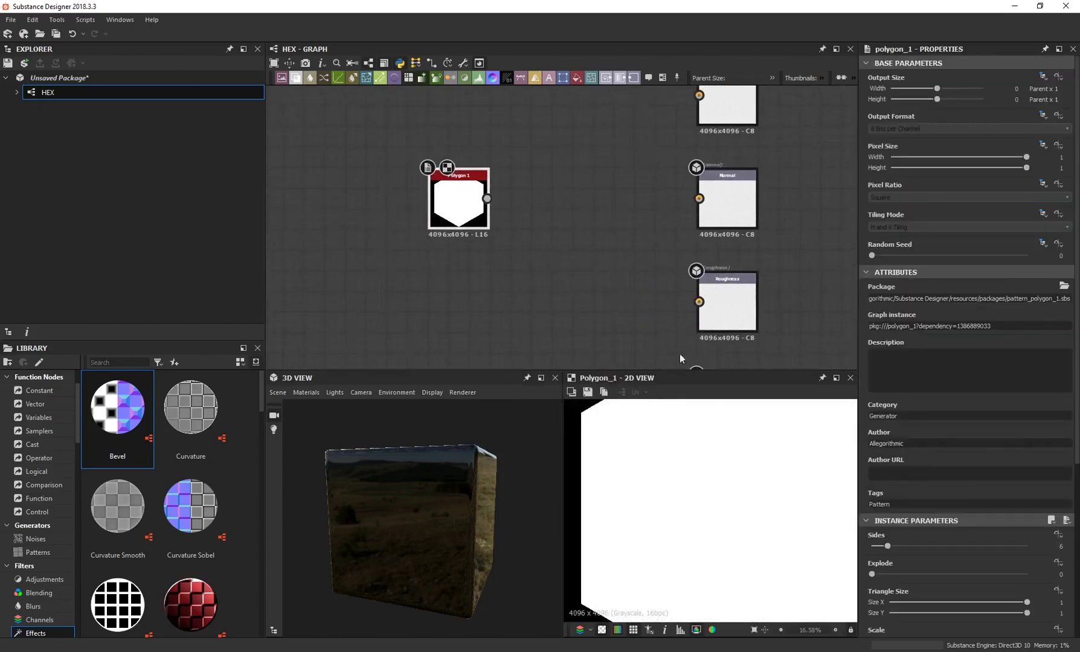
Step: Examine the Polygon 1 hexagon in the 2D view with tiled display switched on and off
scroll(649, 468, down, 4)
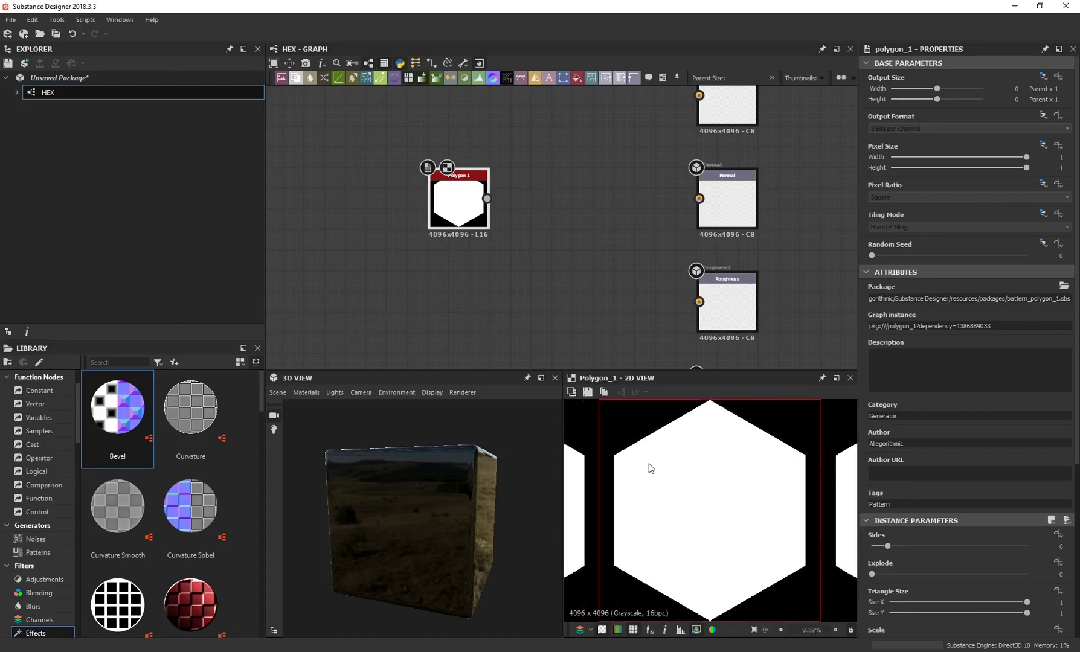
scroll(640, 457, down, 1)
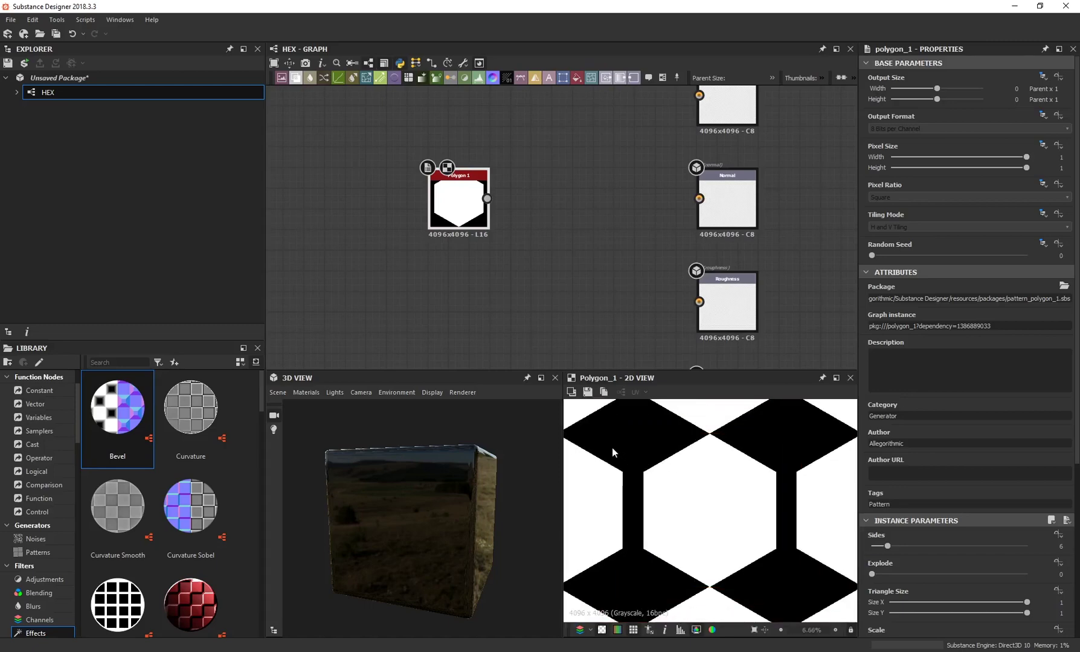
key(space)
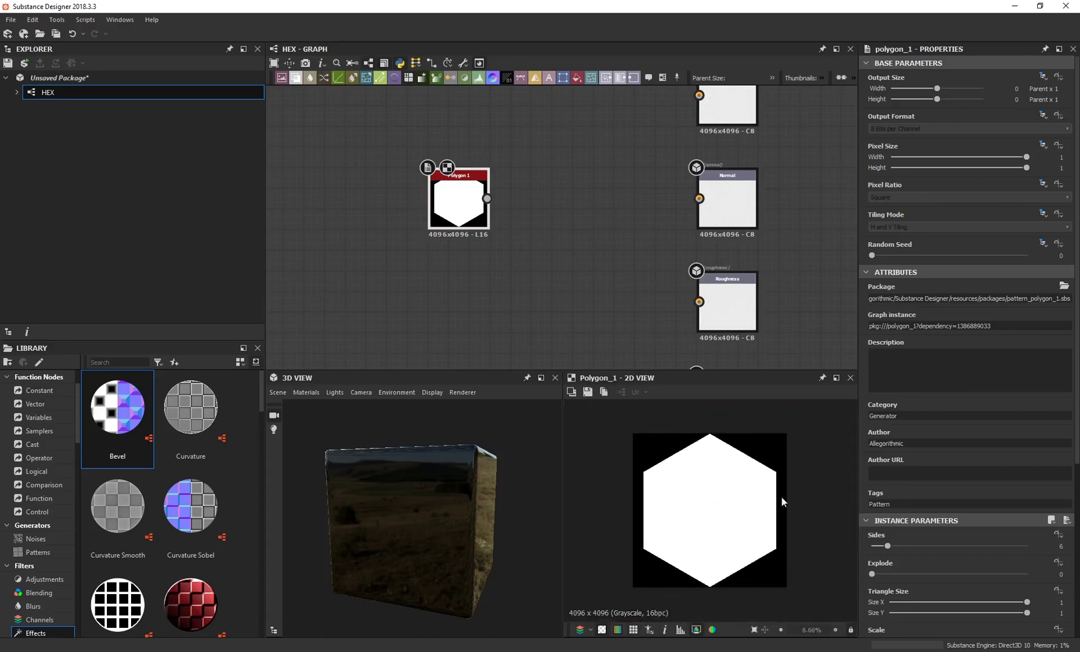
key(t)
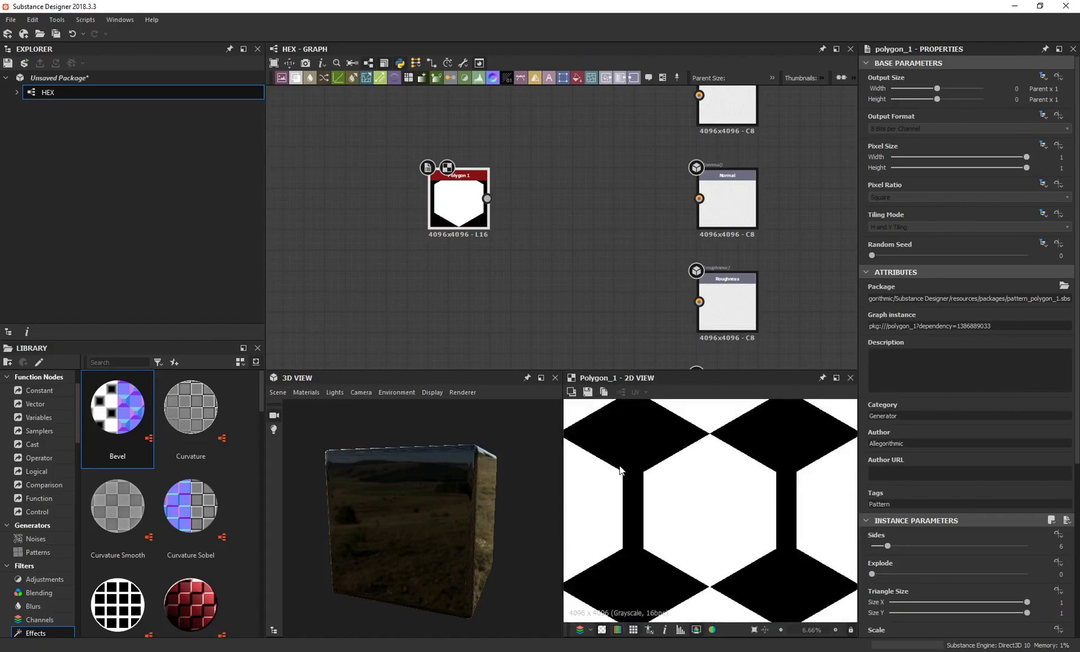
scroll(620, 469, down, 9)
scroll(625, 478, up, 4)
scroll(632, 483, down, 4)
key(t)
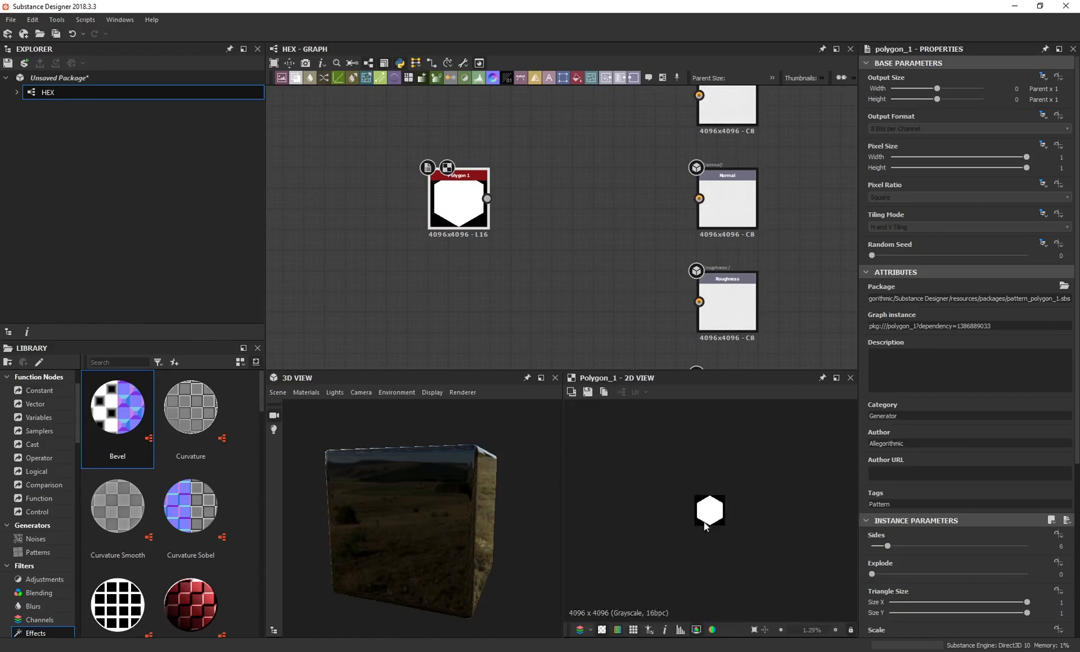
scroll(702, 530, up, 4)
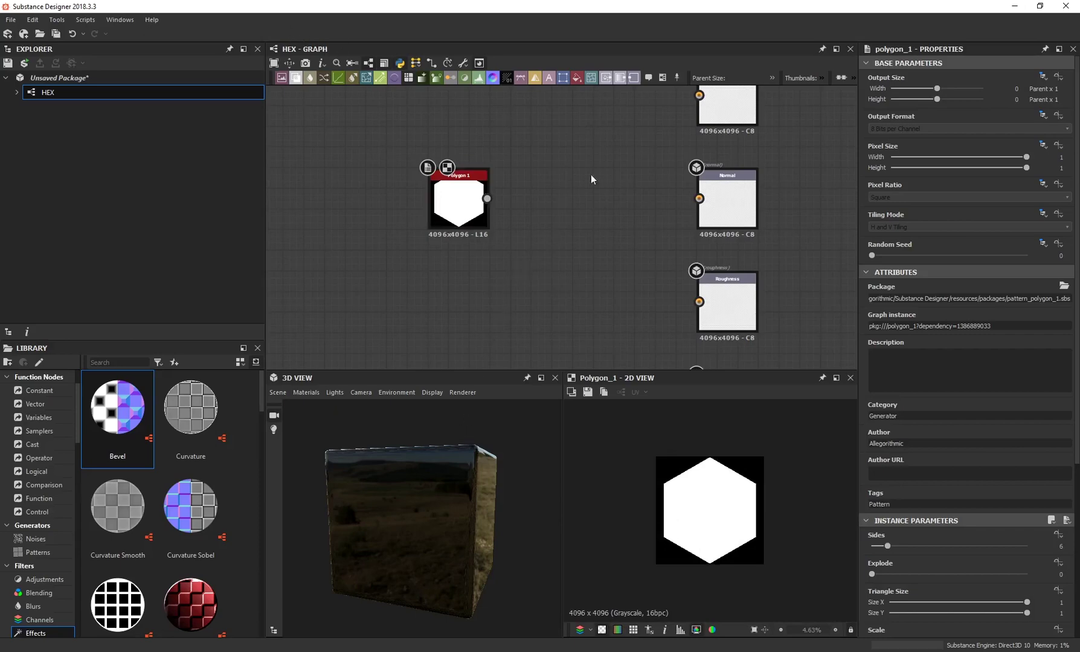
Step: Add a Tile Sampler node and connect the Polygon 1 output to its Pattern Input 1
key(space)
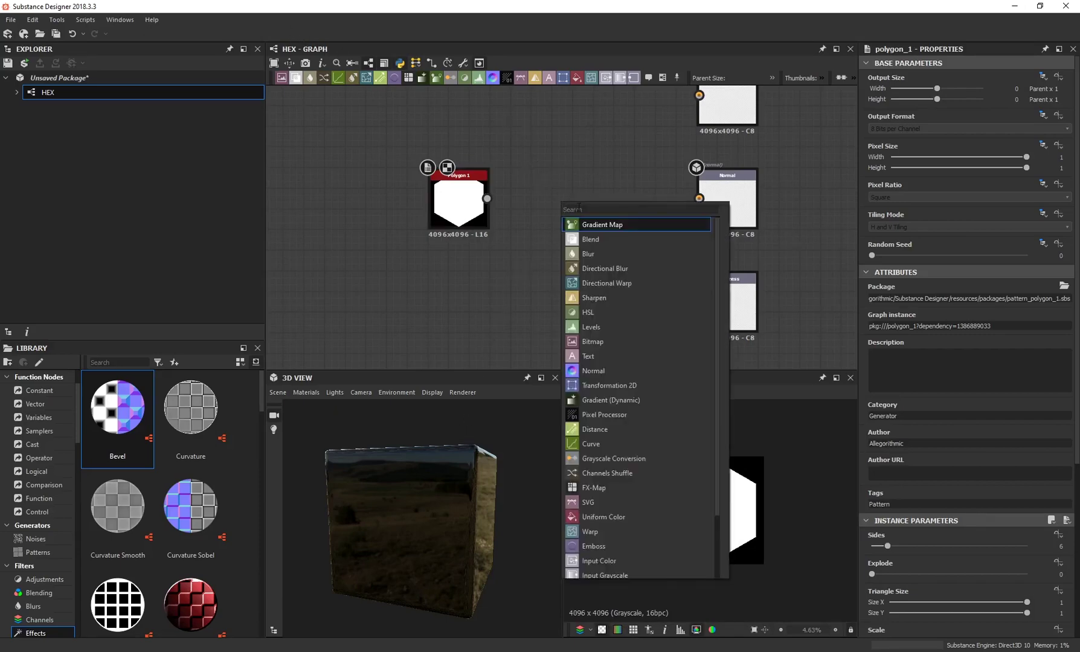
text(tile)
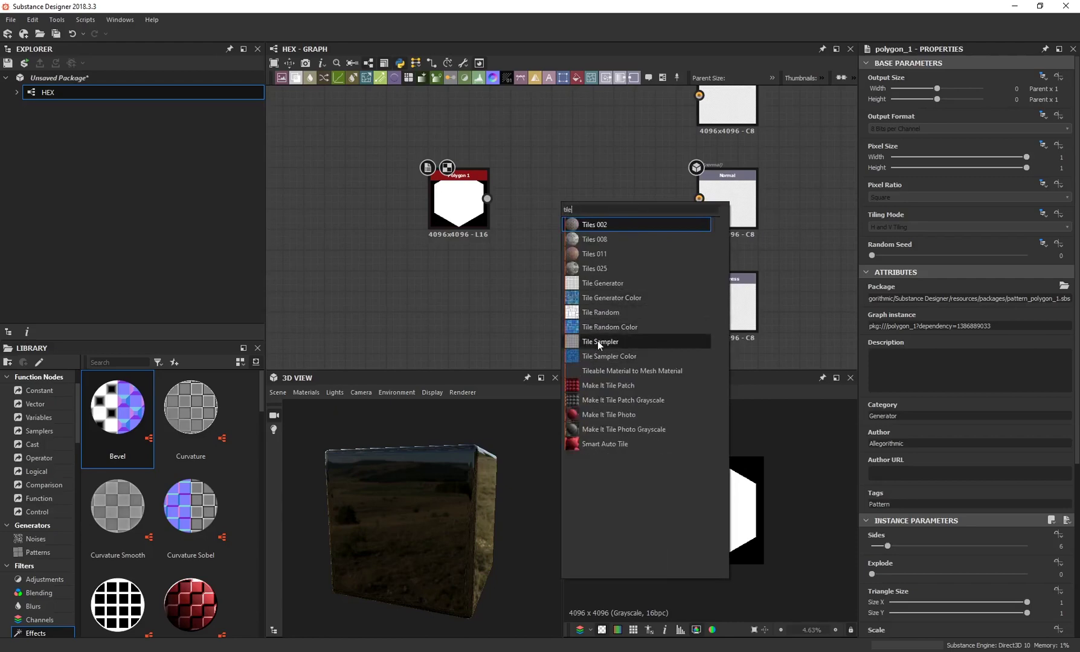
key(Escape)
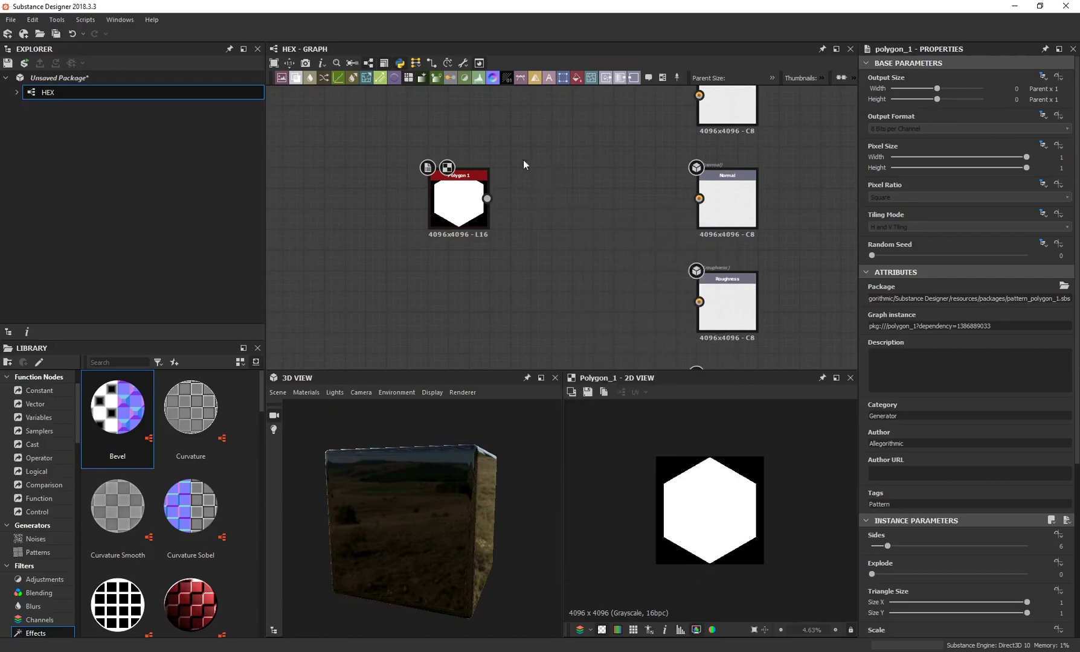
scroll(549, 160, up, 3)
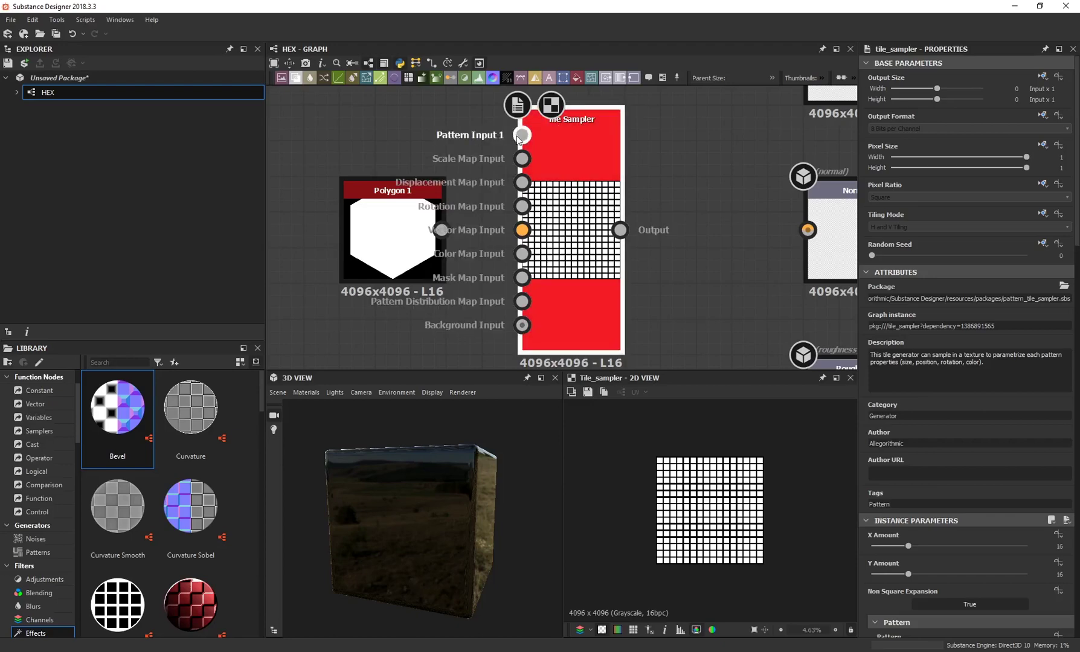
drag(448, 233, 522, 136)
Step: Connect the Tile Sampler output to both the Height and Base Color output nodes
scroll(650, 164, down, 5)
mouse_move(512, 126)
middle_down()
mouse_move(530, 169)
mouse_move(527, 123)
middle_up()
scroll(504, 143, down, 2)
drag(496, 142, 546, 289)
middle_drag(522, 130, 523, 206)
drag(496, 217, 548, 168)
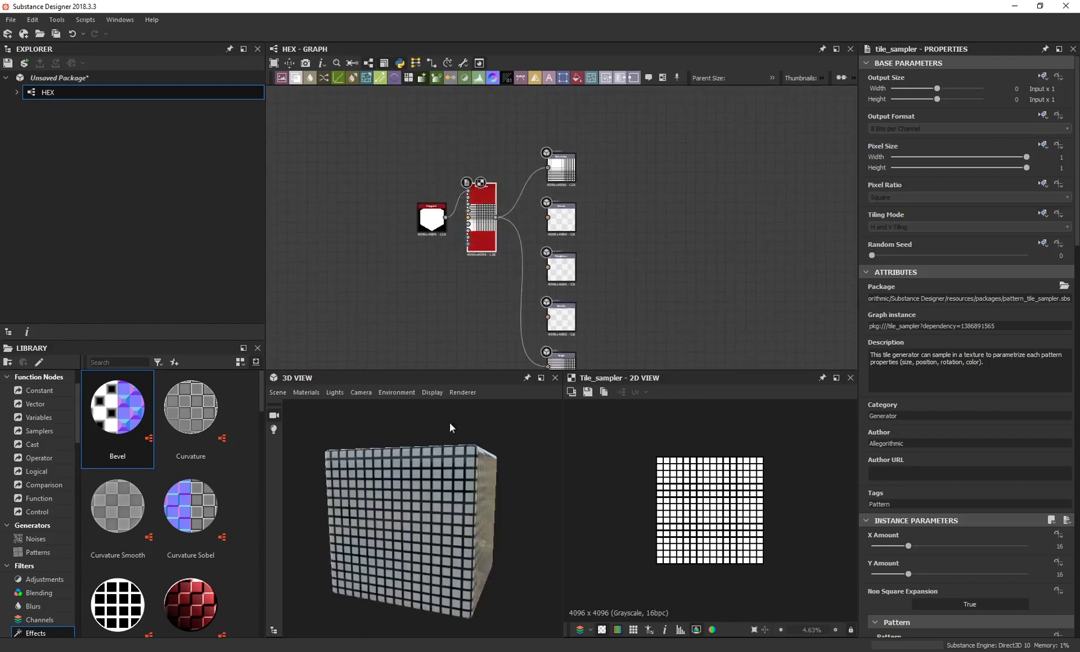
Step: Change the 3D preview mesh to Rounded Cylinder and inspect the tile pattern on it up close
scroll(461, 474, up, 5)
drag(432, 441, 411, 467)
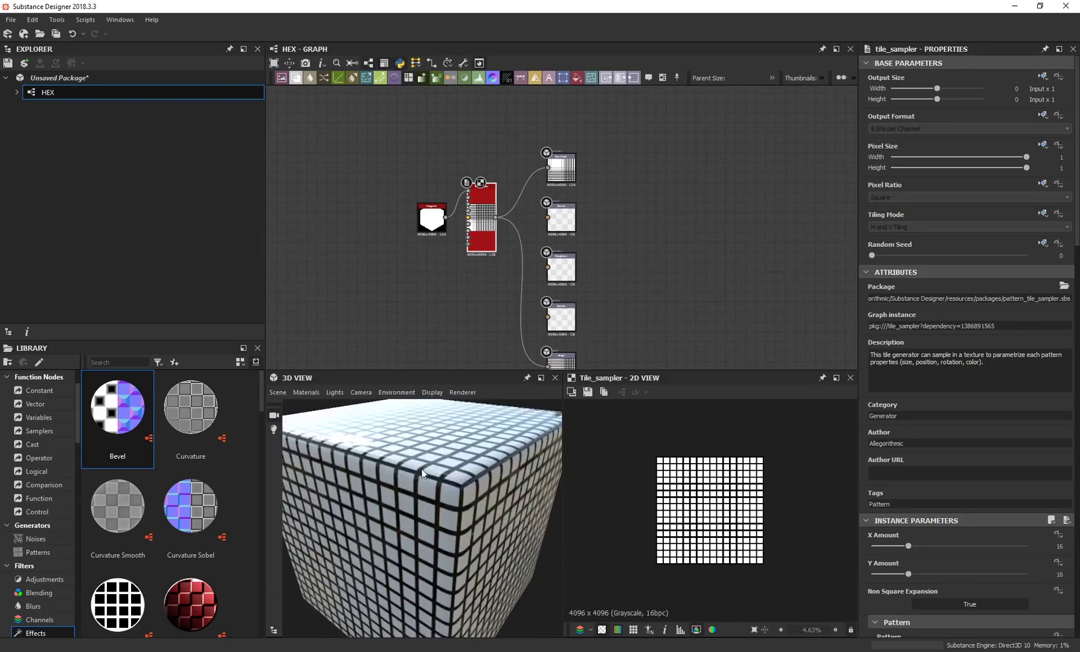
click(278, 393)
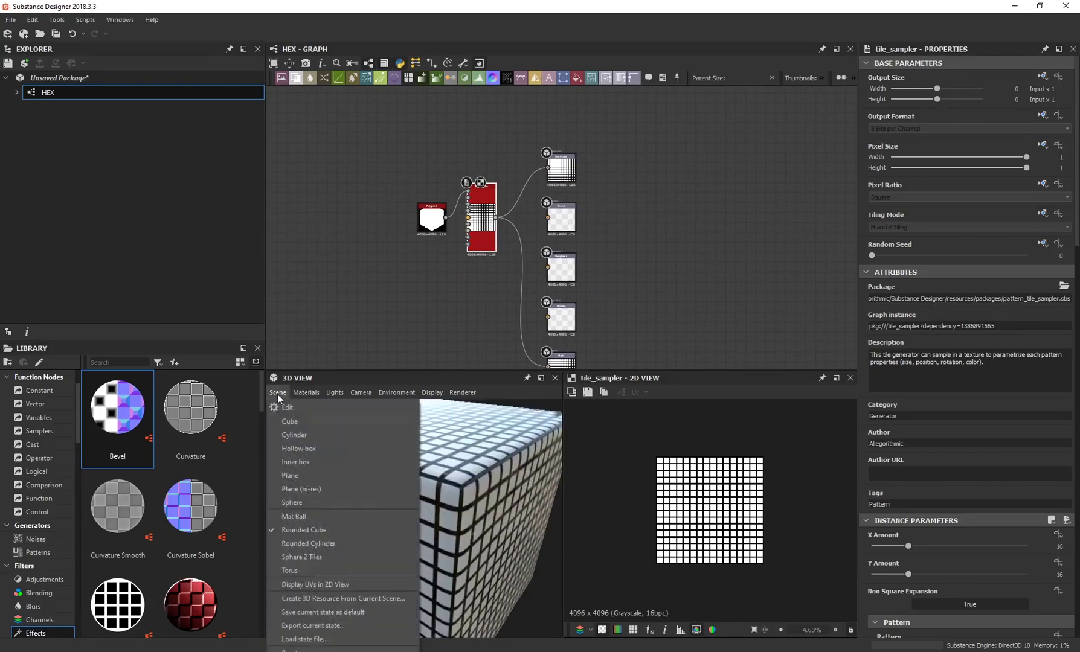
click(295, 543)
drag(351, 414, 446, 494)
scroll(423, 500, up, 3)
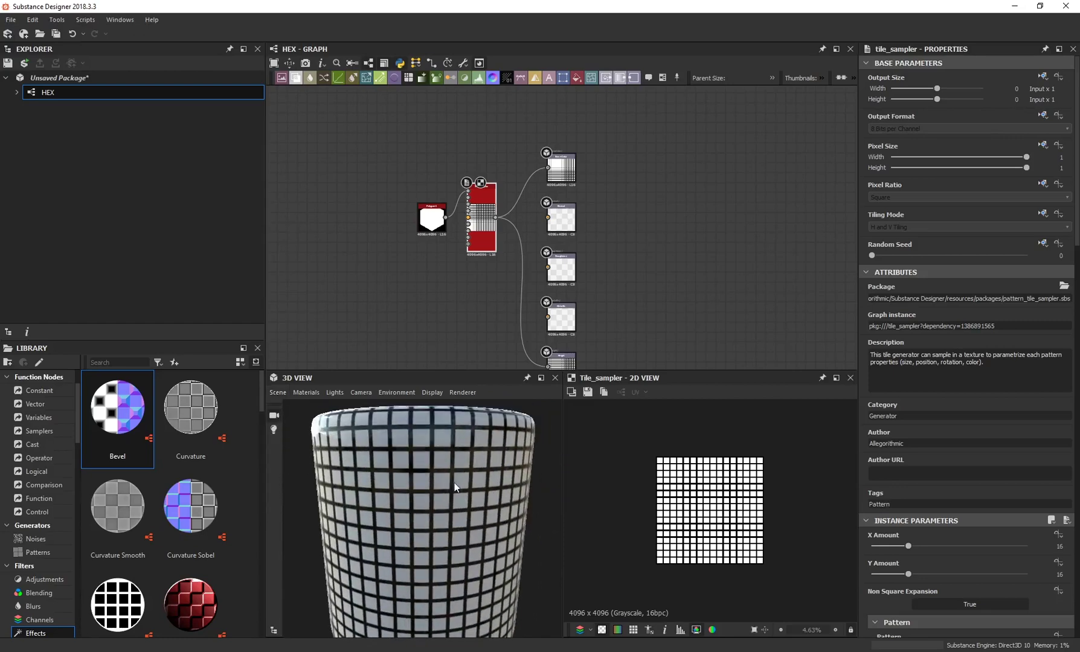
scroll(459, 241, up, 2)
scroll(464, 471, up, 3)
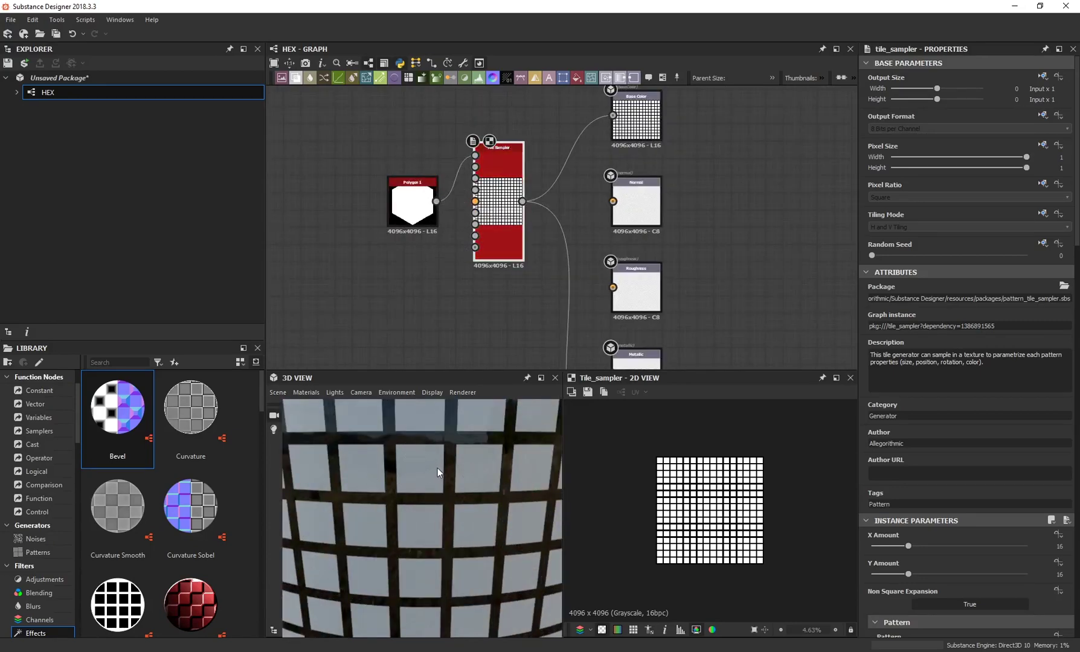
scroll(423, 213, up, 2)
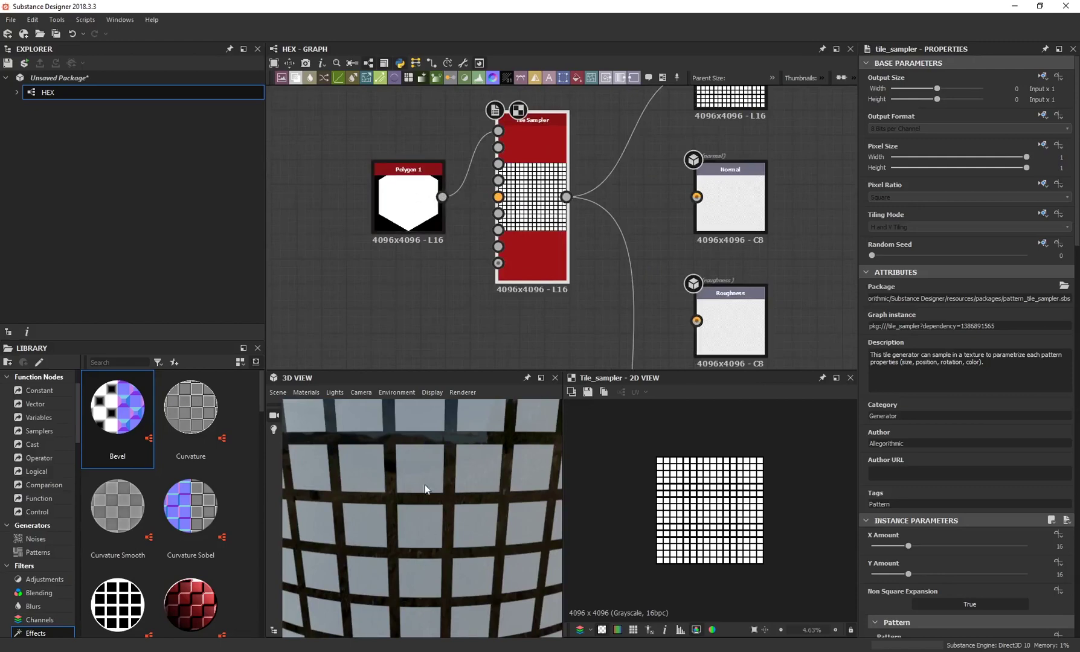
drag(427, 532, 403, 482)
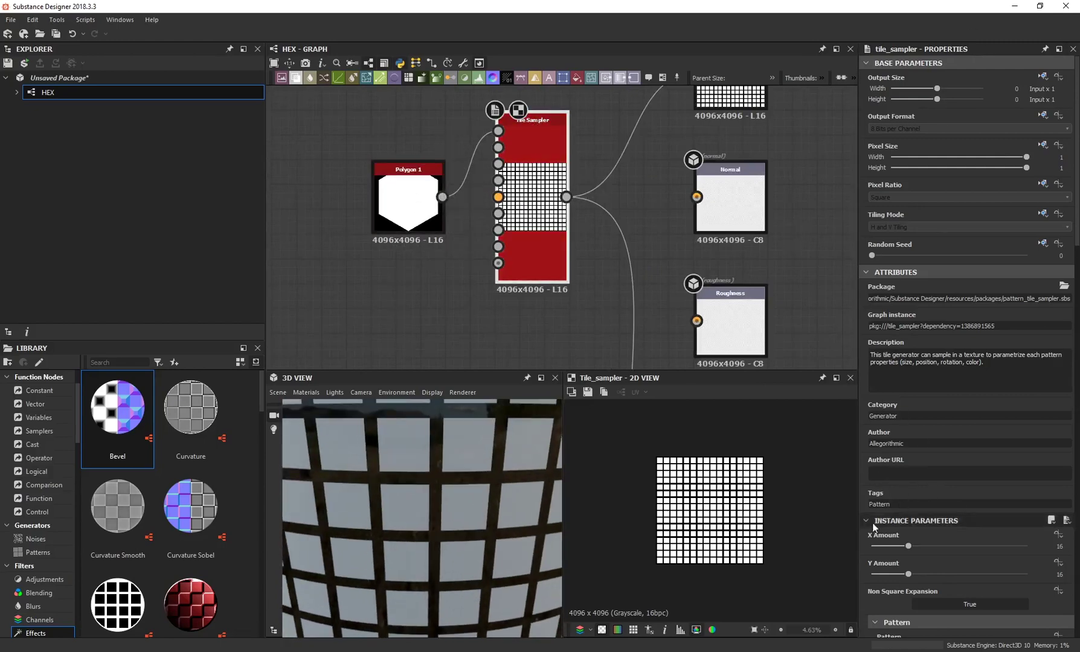
Step: Set the Tile Sampler's Pattern to Pattern Input so it tiles the connected hexagon
scroll(864, 479, down, 5)
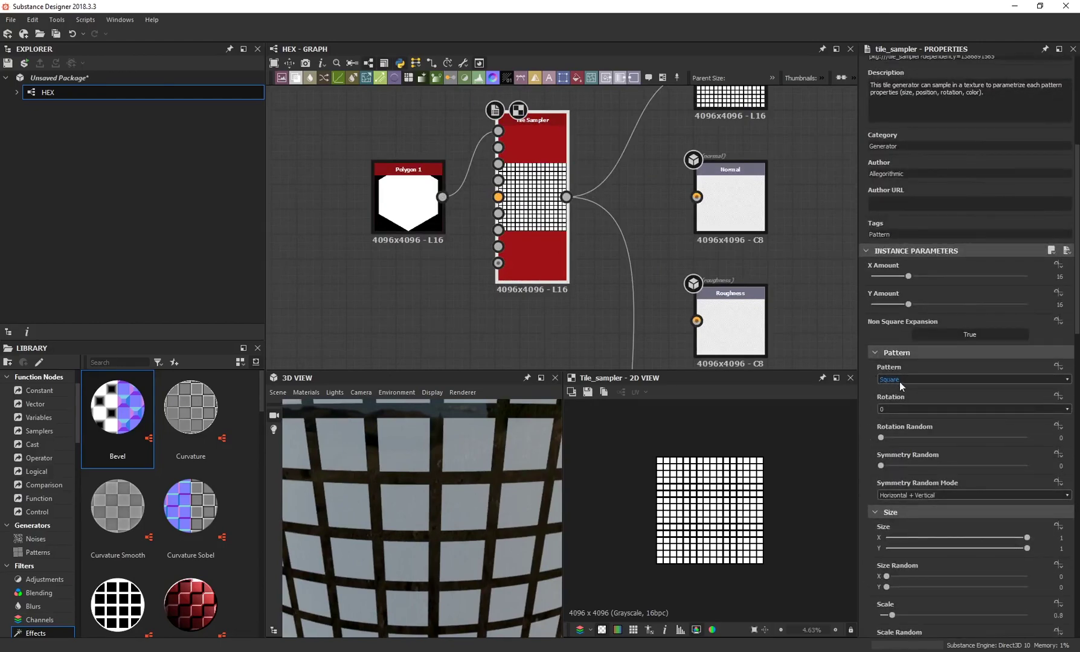
click(899, 380)
click(896, 389)
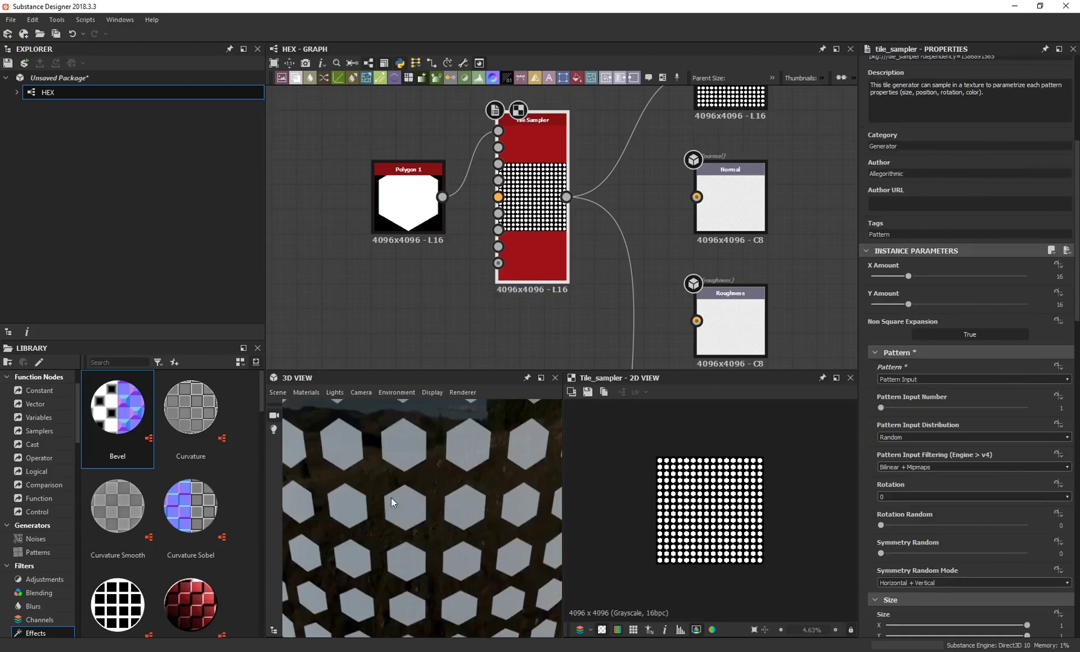
drag(429, 551, 413, 497)
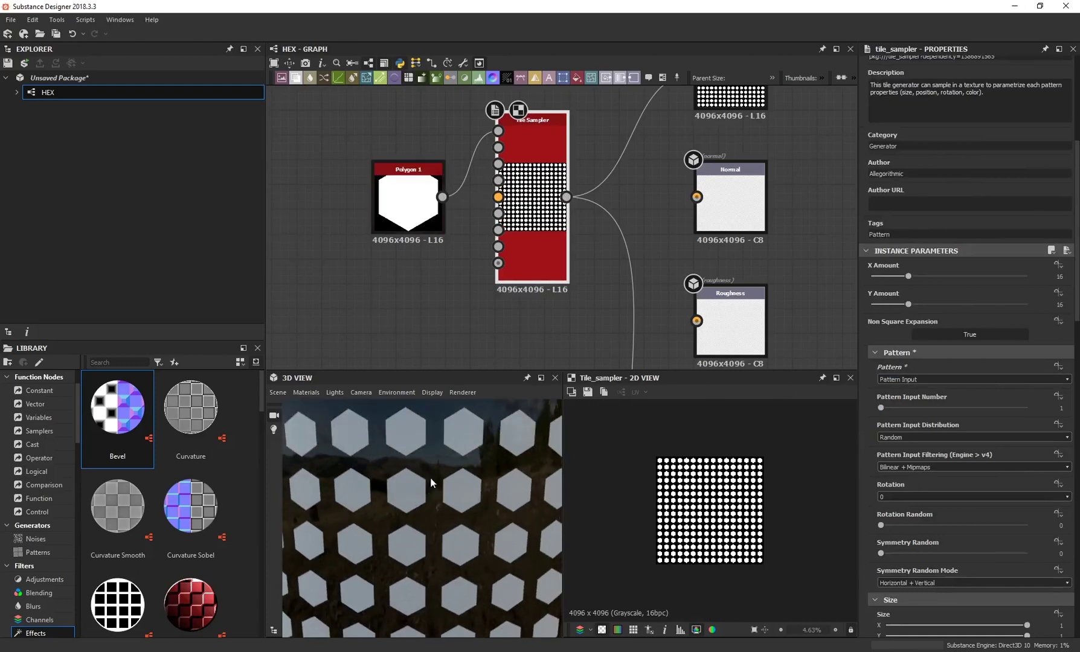
Step: Set both the X Amount and Y Amount of the Tile Sampler to 6
scroll(685, 494, up, 3)
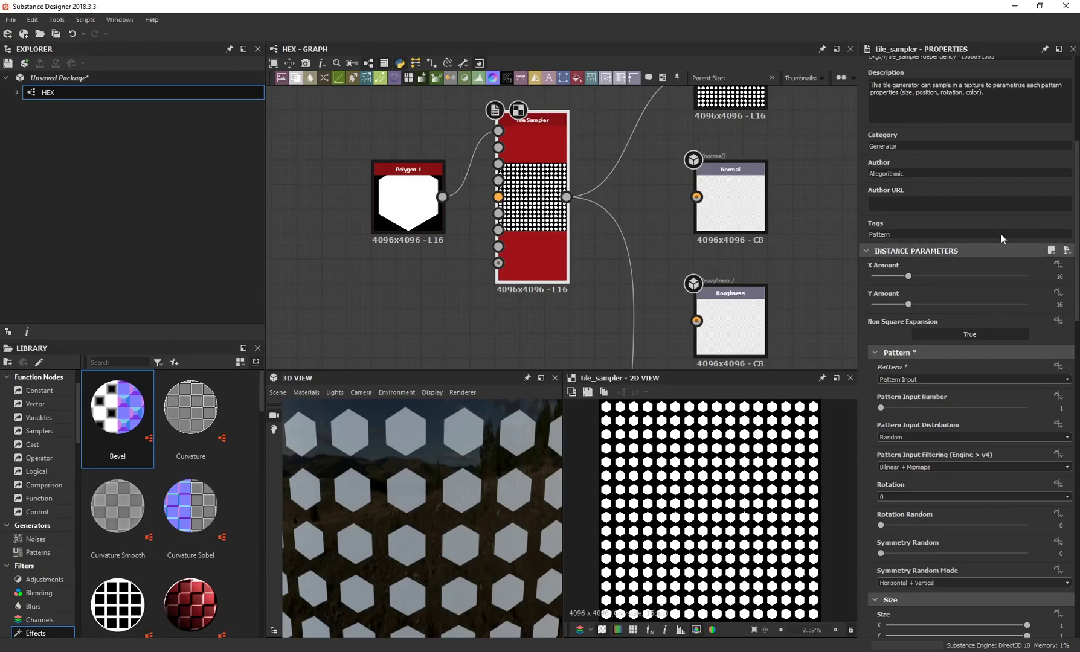
click(1051, 276)
text(6)
key(Tab)
text(6)
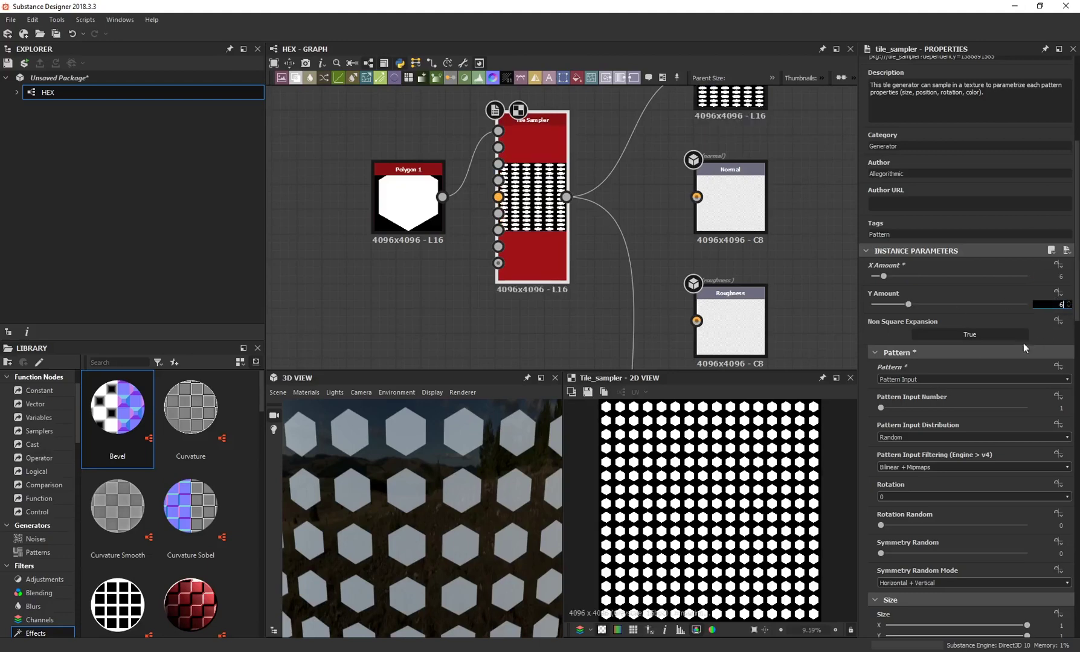
key(Return)
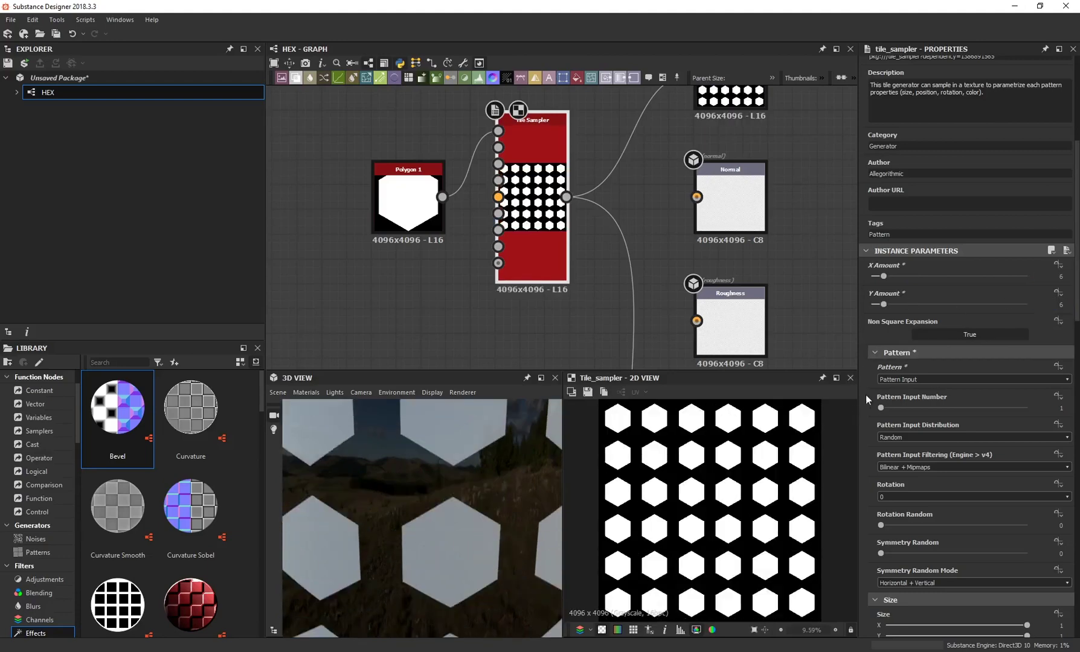
Step: Set the Tile Sampler's position Offset to 0.5 so alternate hexagon rows are staggered
scroll(866, 394, down, 6)
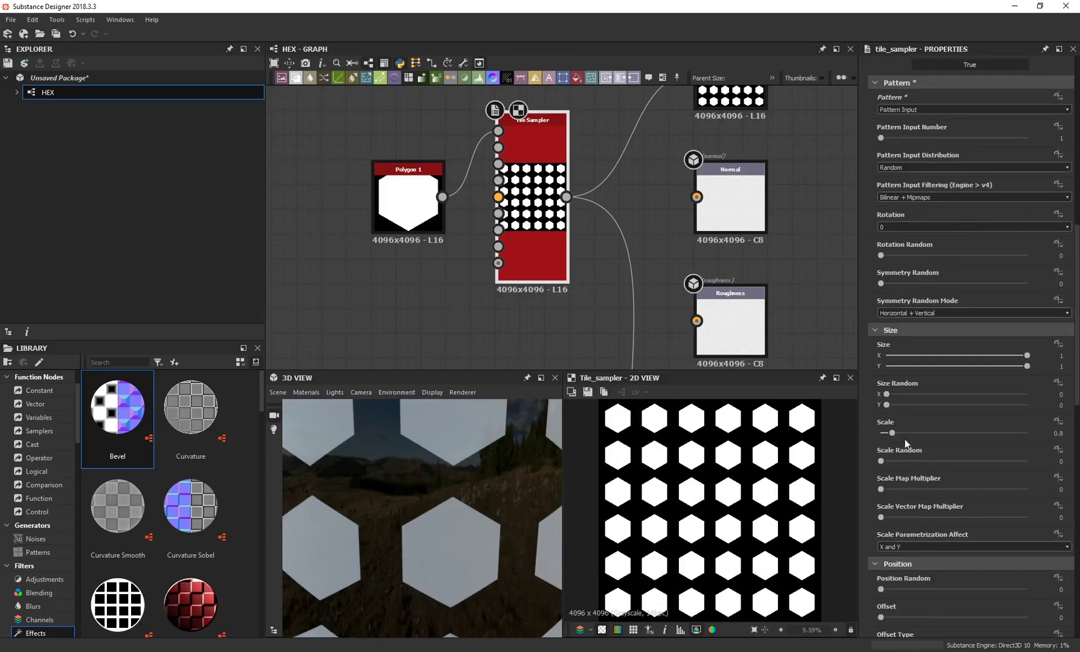
scroll(872, 436, down, 3)
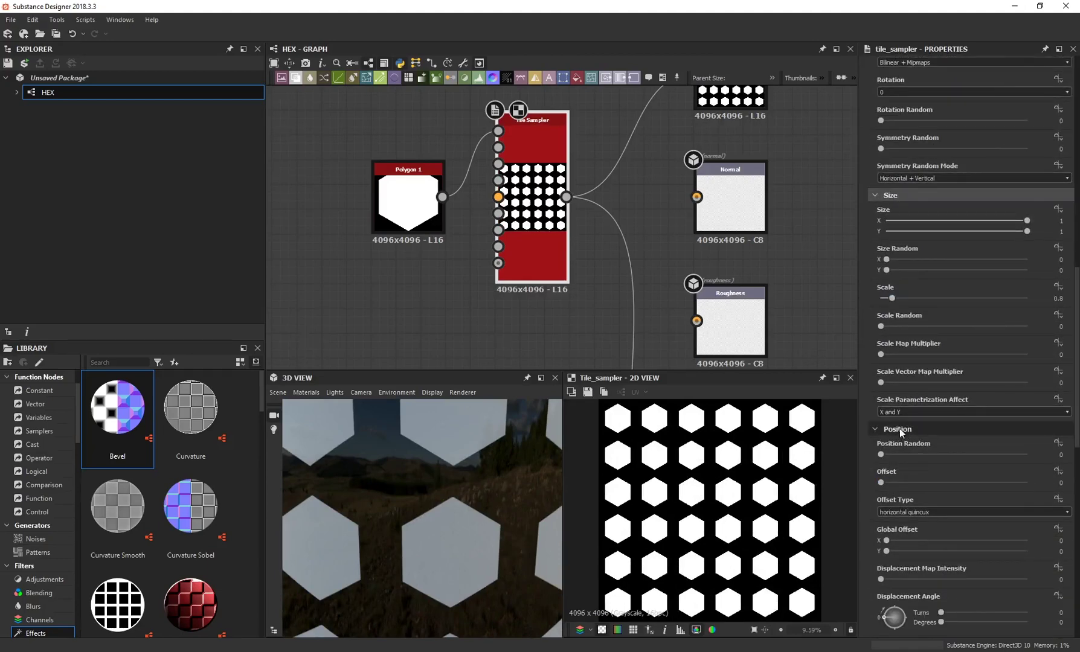
click(1059, 482)
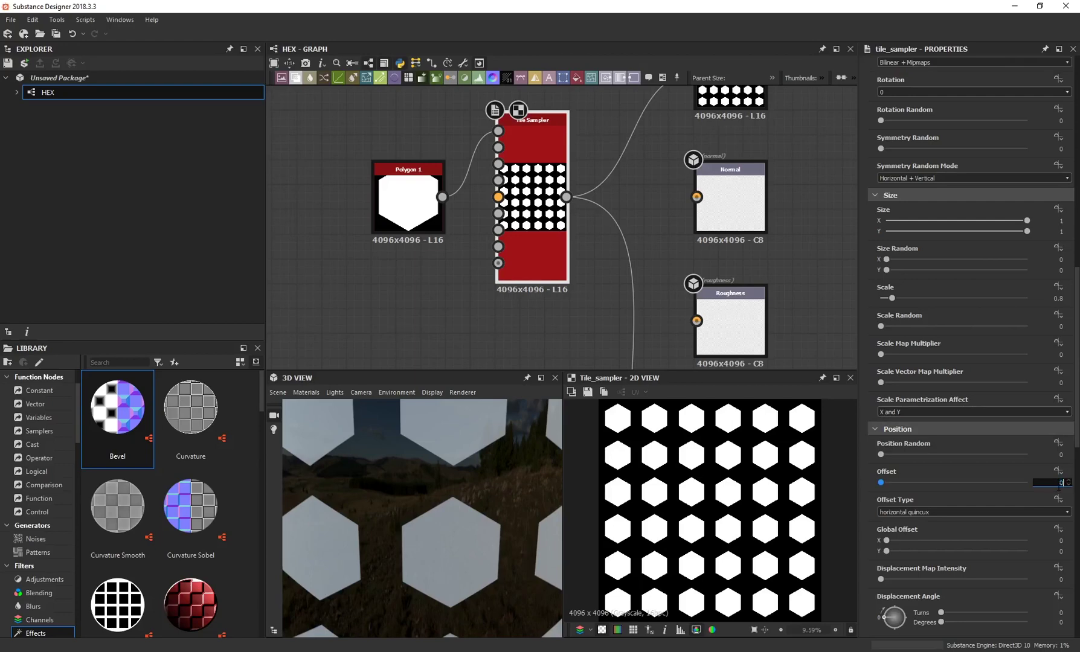
text(.6)
key(BackSpace)
text(5)
key(Return)
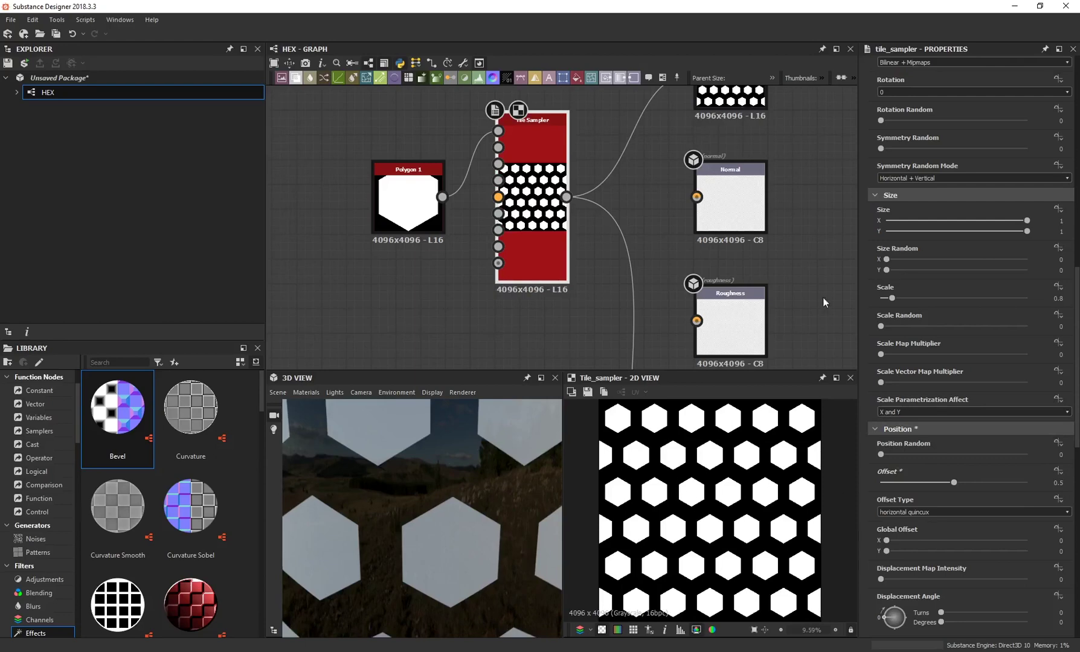
Step: Increase the Tile Sampler's Scale to 1.19 to narrow the gaps between the hexagons
drag(896, 299, 897, 299)
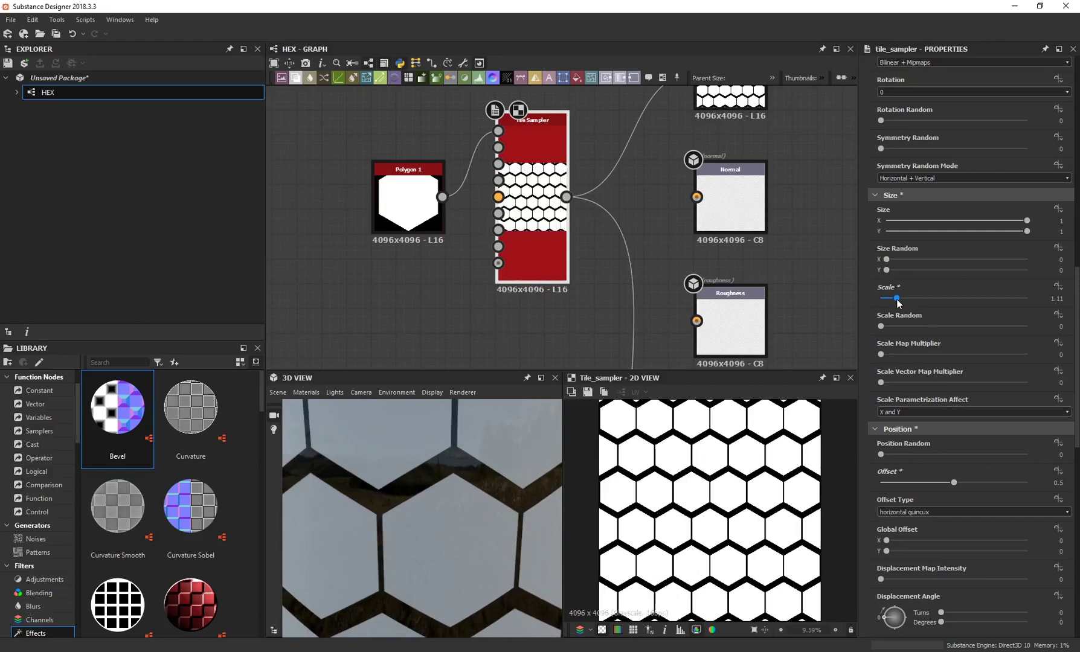
scroll(674, 465, up, 6)
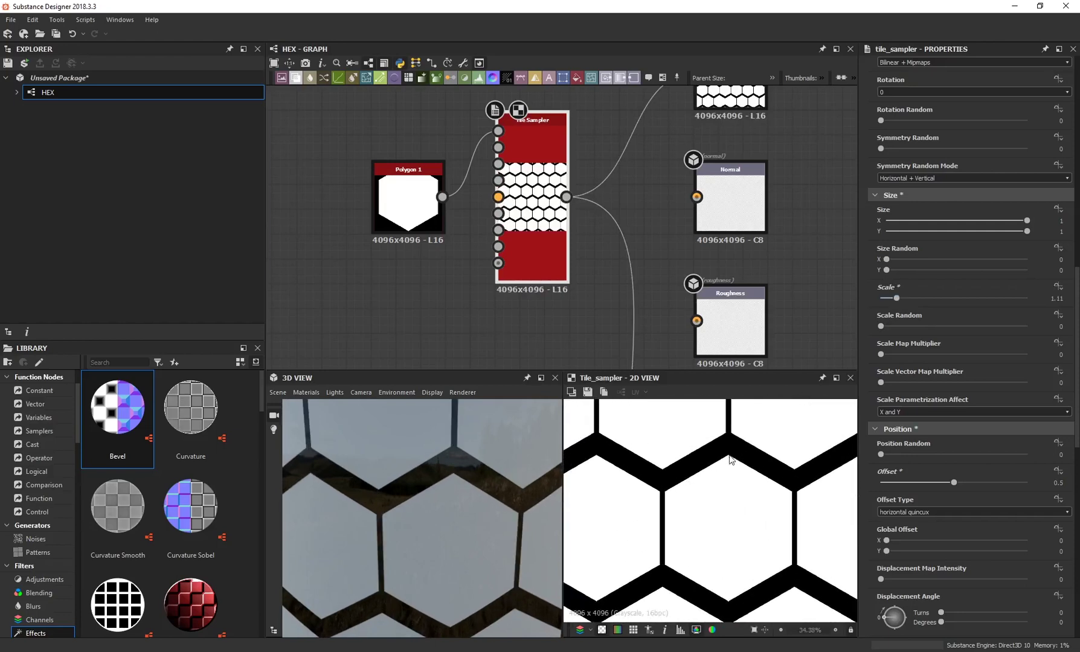
click(1051, 298)
key(Return)
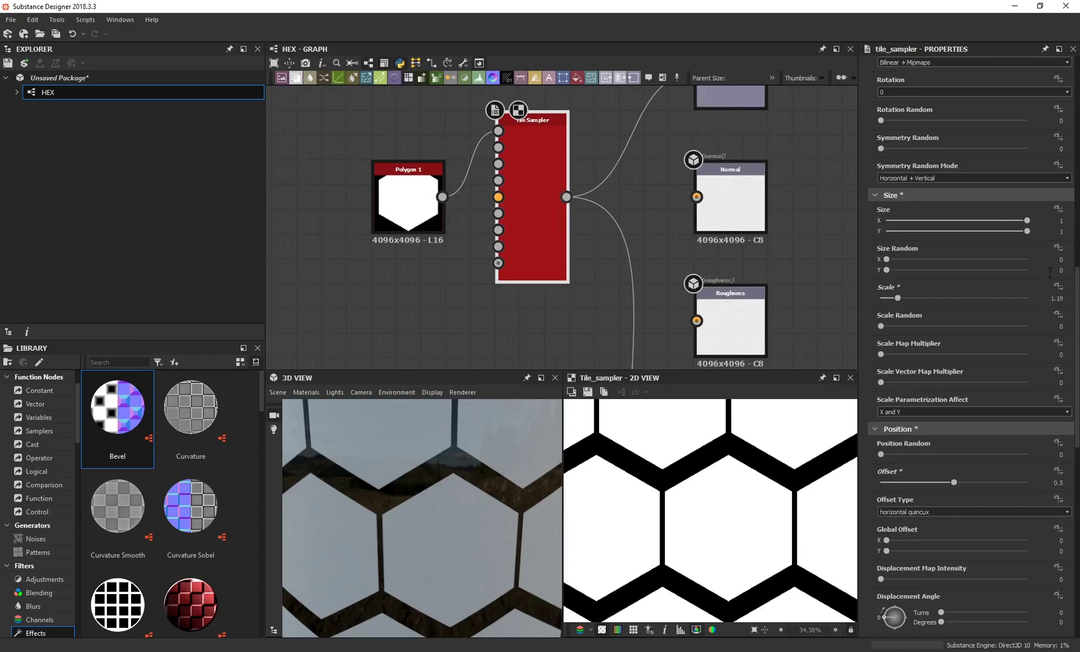
Step: Set the Tile Sampler's Size to 0.84 in X and 0.99 in Y to even out the gaps
click(1060, 220)
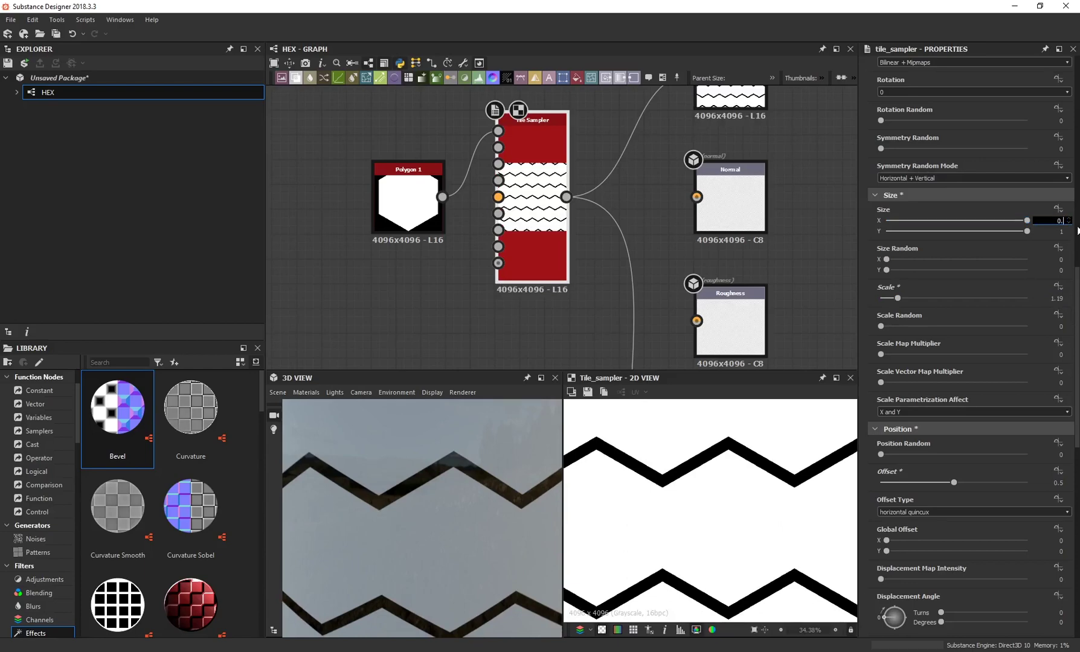
text(0.84)
key(Tab)
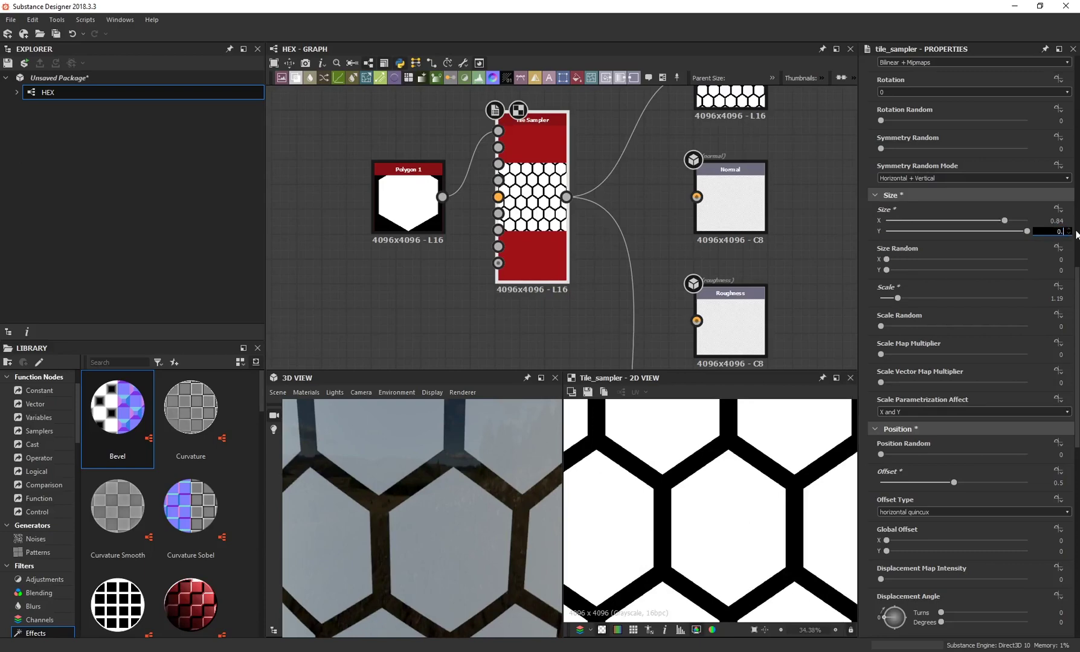
key(Return)
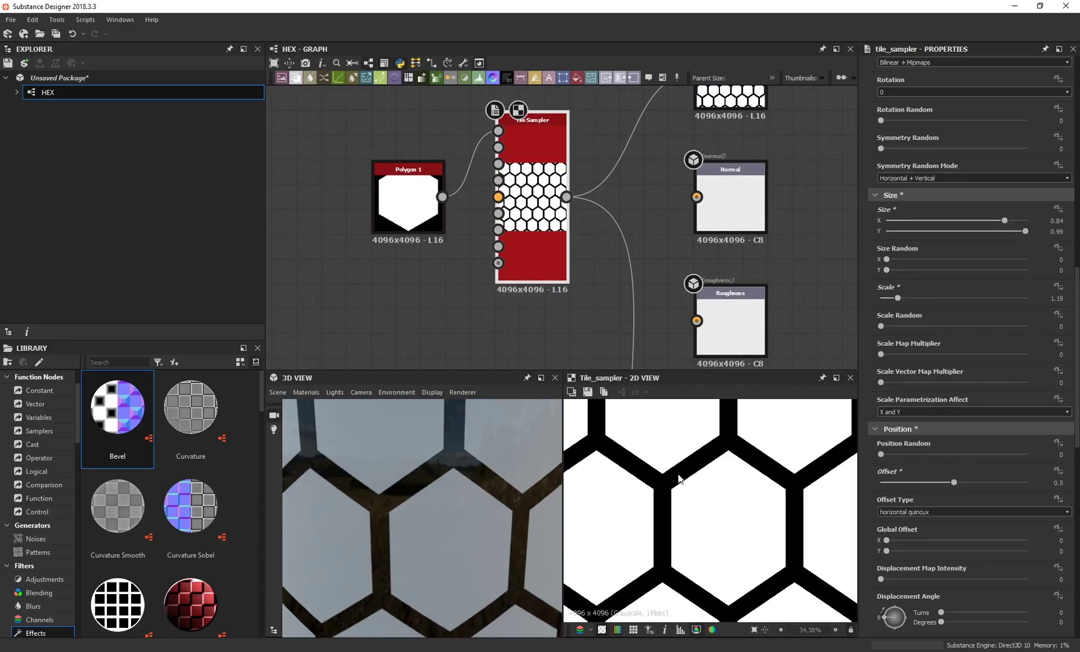
Step: Check how the hexagon pattern repeats by temporarily tiling the 2D view, and look at it on the whole cylinder
scroll(695, 473, down, 6)
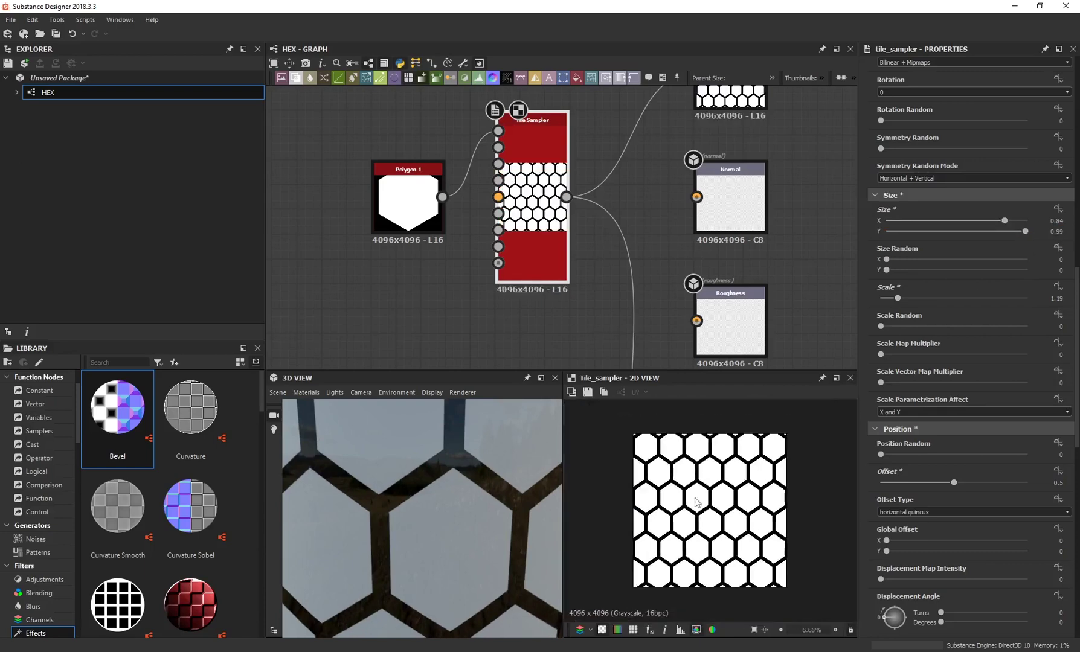
scroll(683, 483, down, 2)
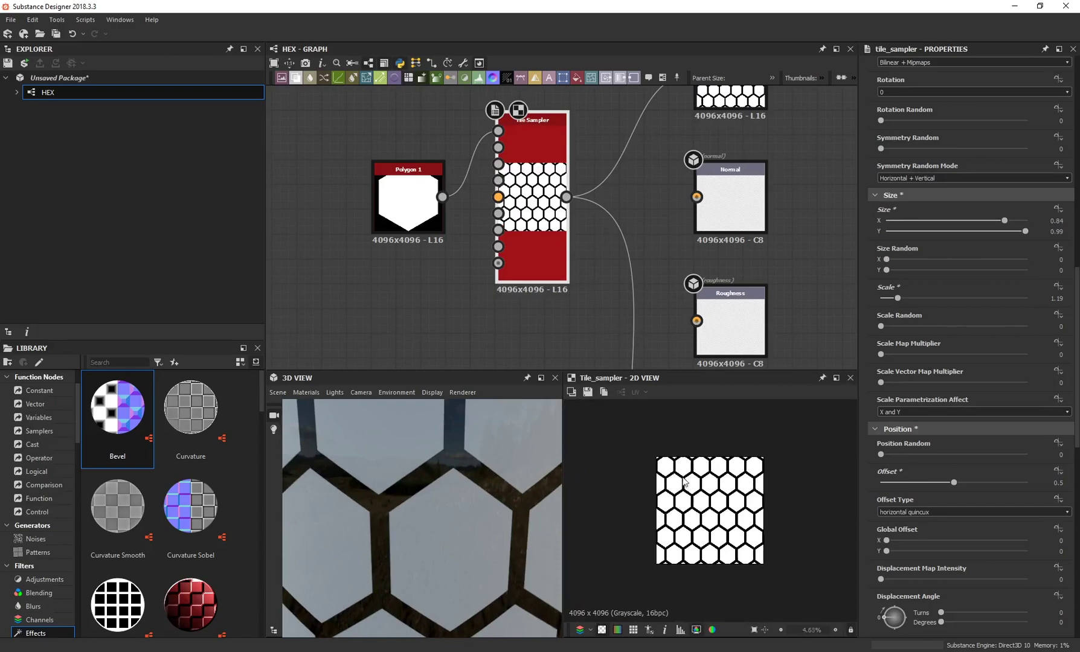
key(space)
scroll(648, 476, down, 2)
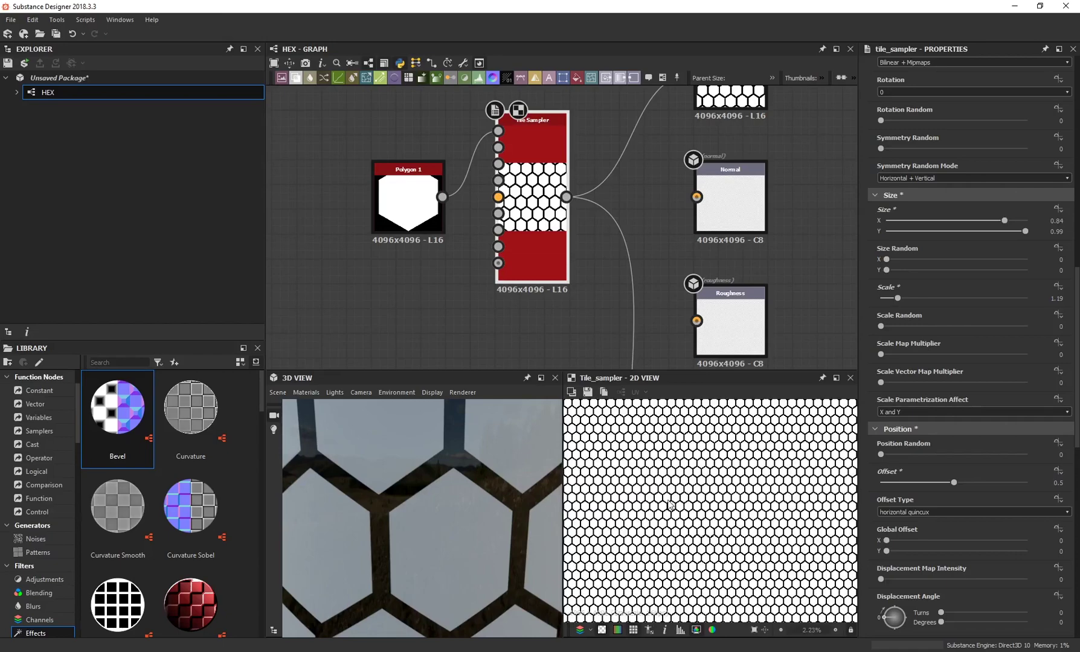
scroll(685, 483, up, 3)
scroll(702, 511, down, 1)
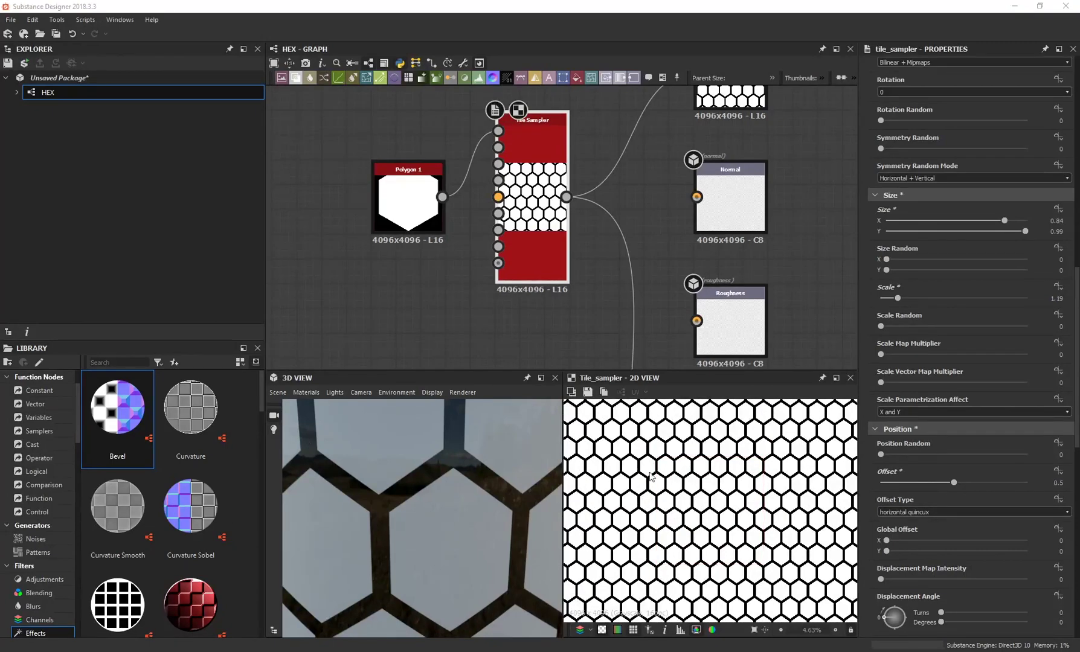
click(623, 462)
key(space)
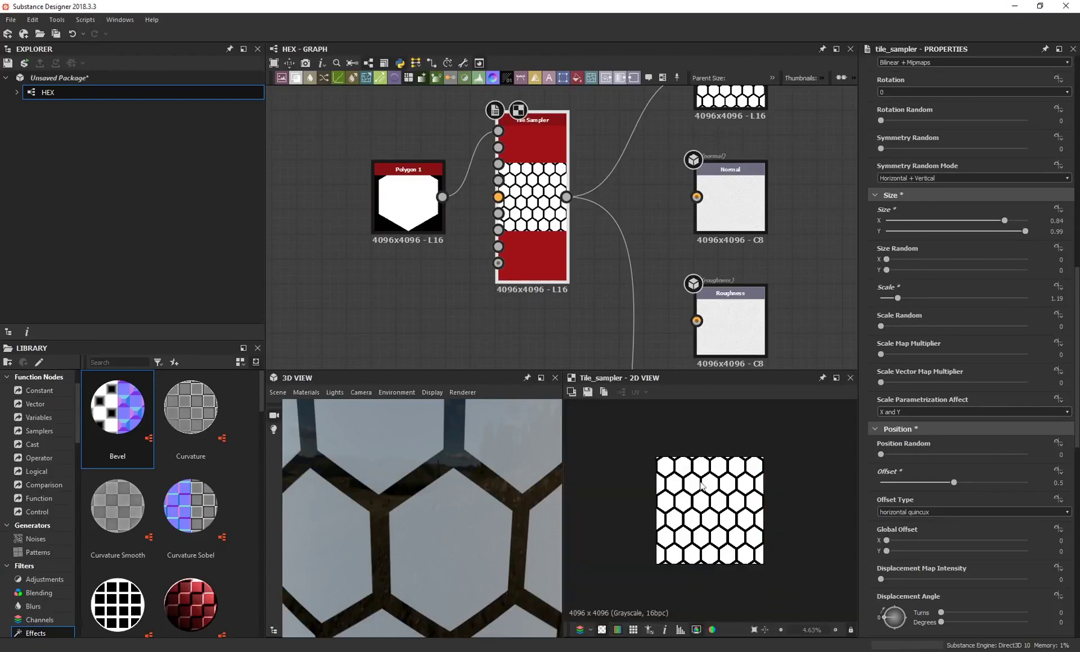
scroll(441, 489, down, 10)
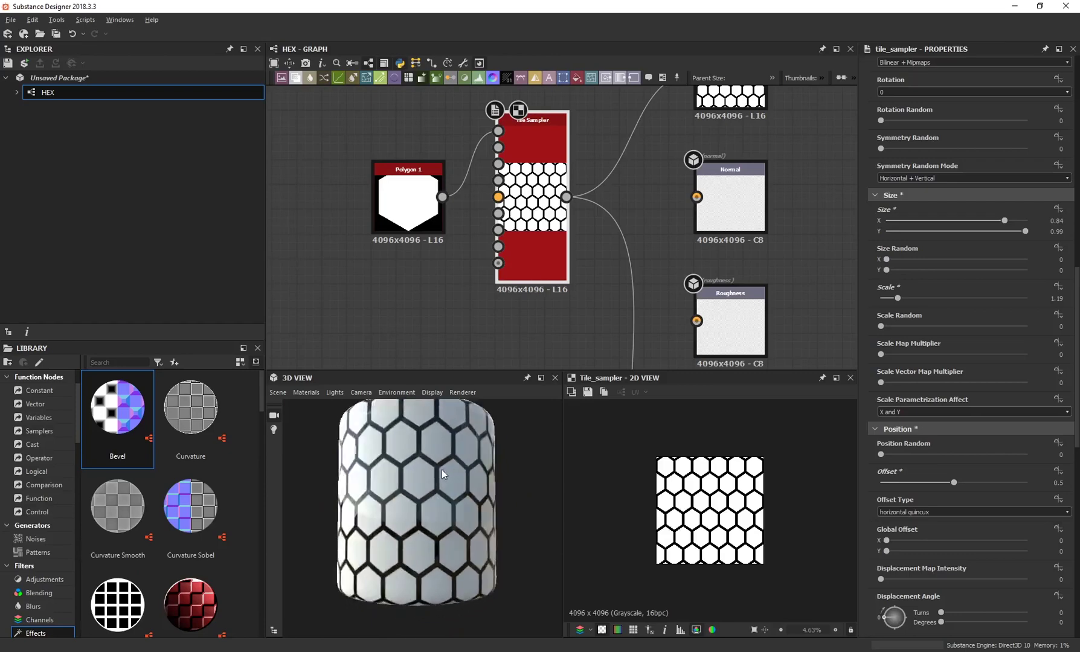
Step: Move Polygon 1 away from the Tile Sampler and add a Bevel node in the space between them
drag(401, 207, 298, 239)
middle_drag(412, 255, 482, 260)
click(447, 248)
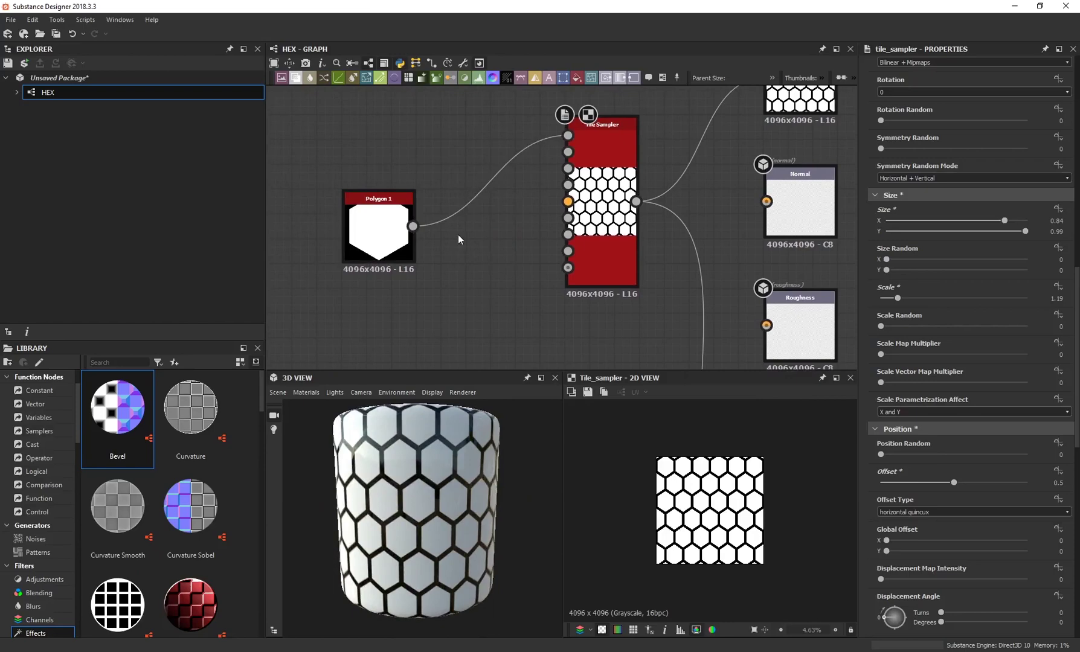
key(space)
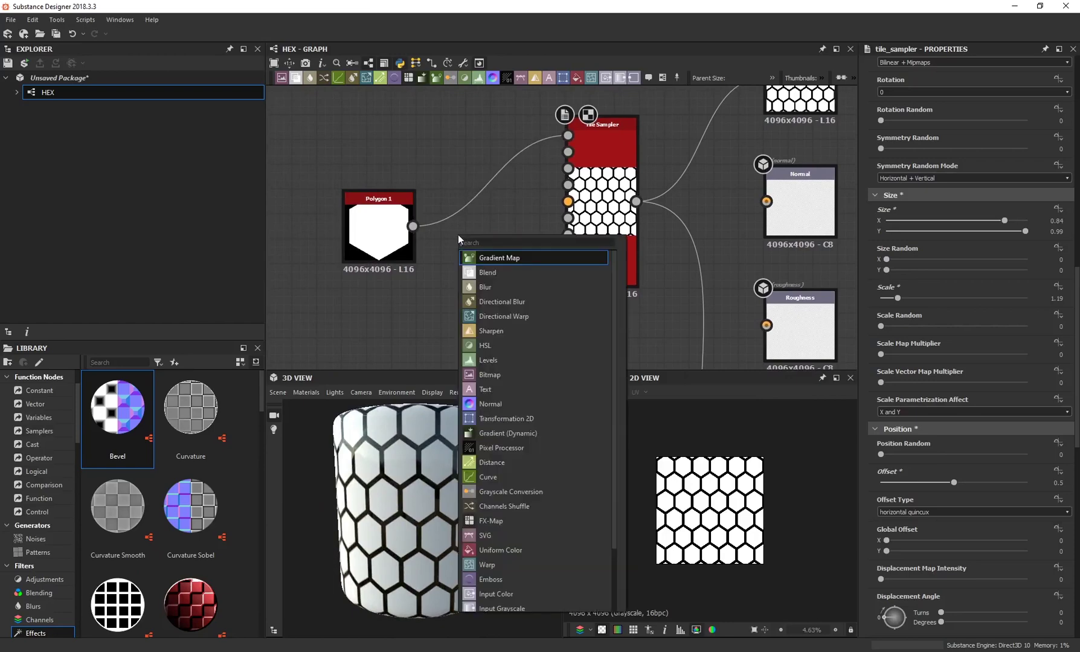
text(beve)
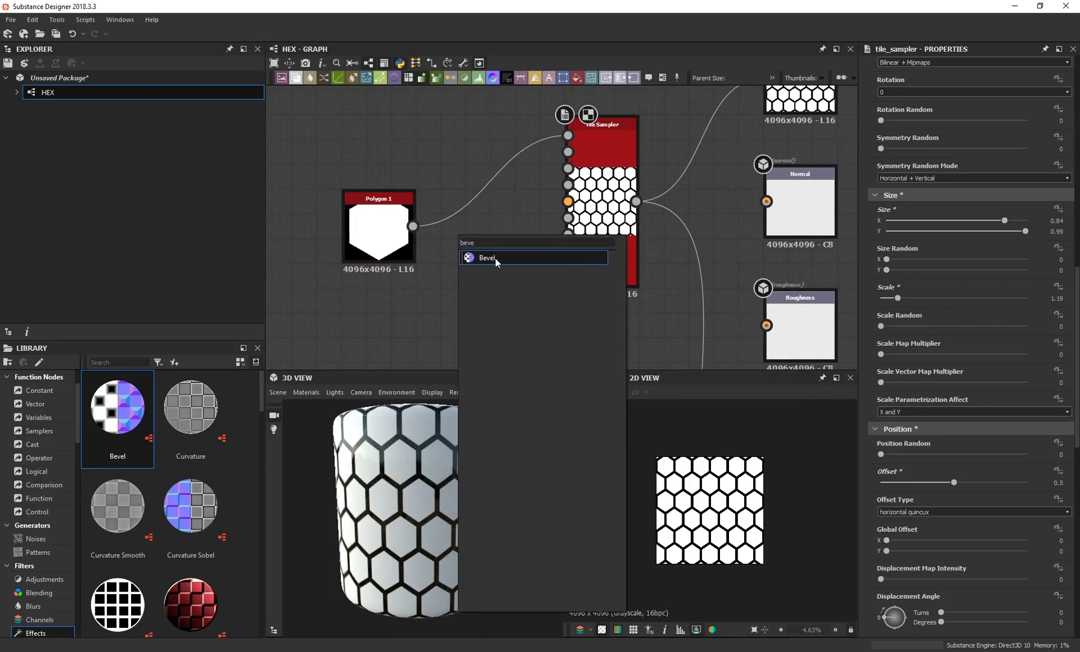
click(496, 261)
Step: Connect Polygon 1 to the Bevel input and reroute the Tile Sampler's Pattern Input 1 to the Bevel's grayscale output
drag(433, 233, 478, 279)
drag(412, 226, 440, 275)
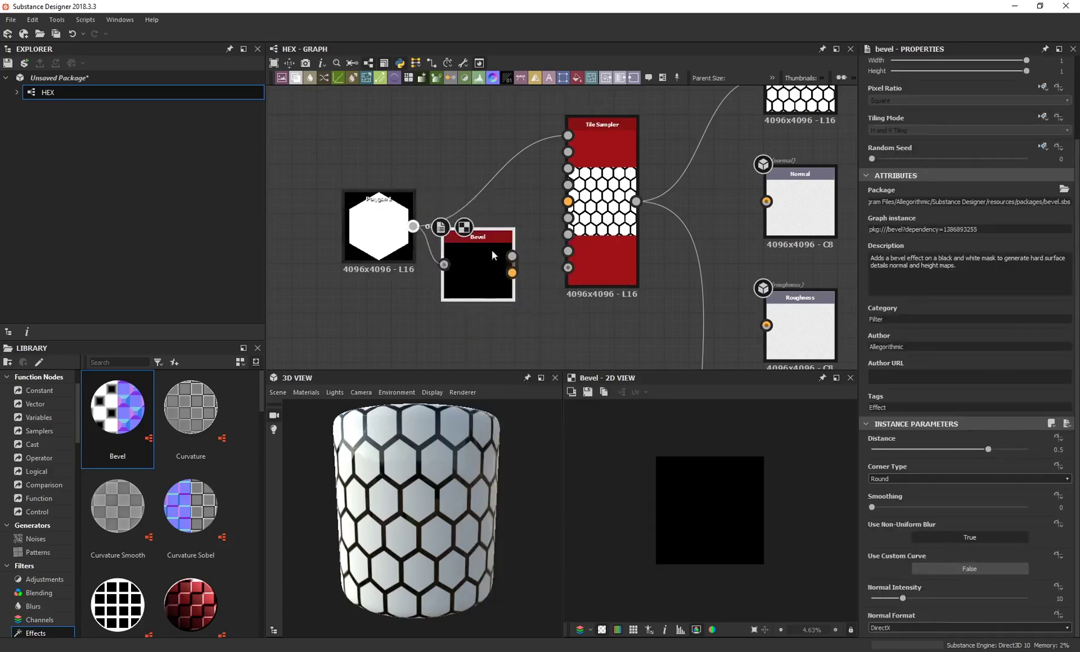
scroll(570, 149, up, 1)
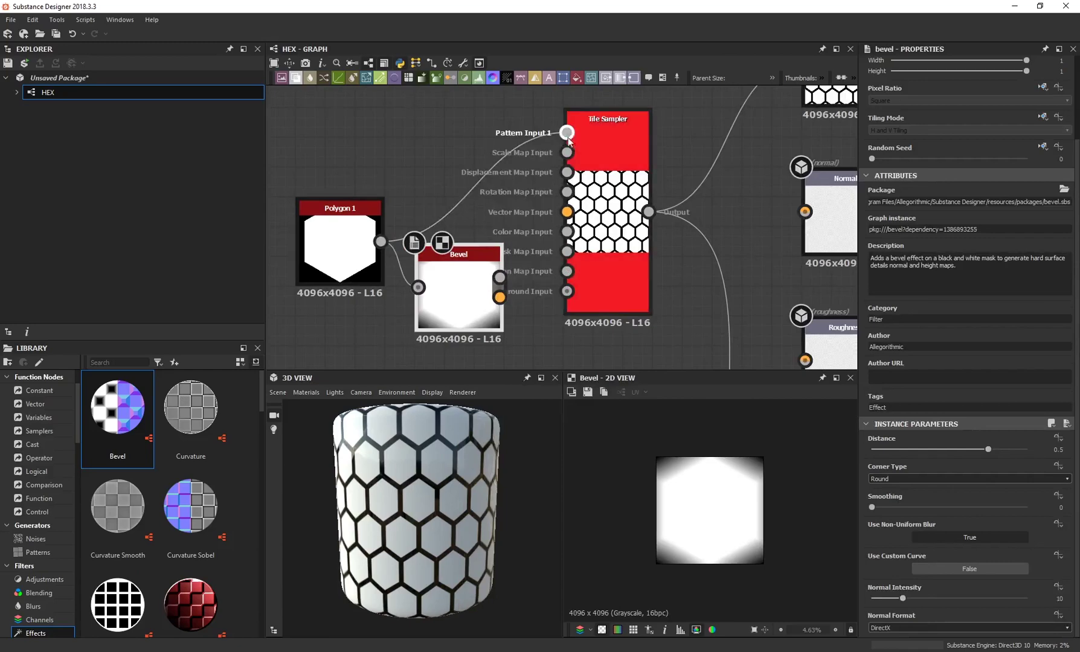
drag(566, 133, 508, 276)
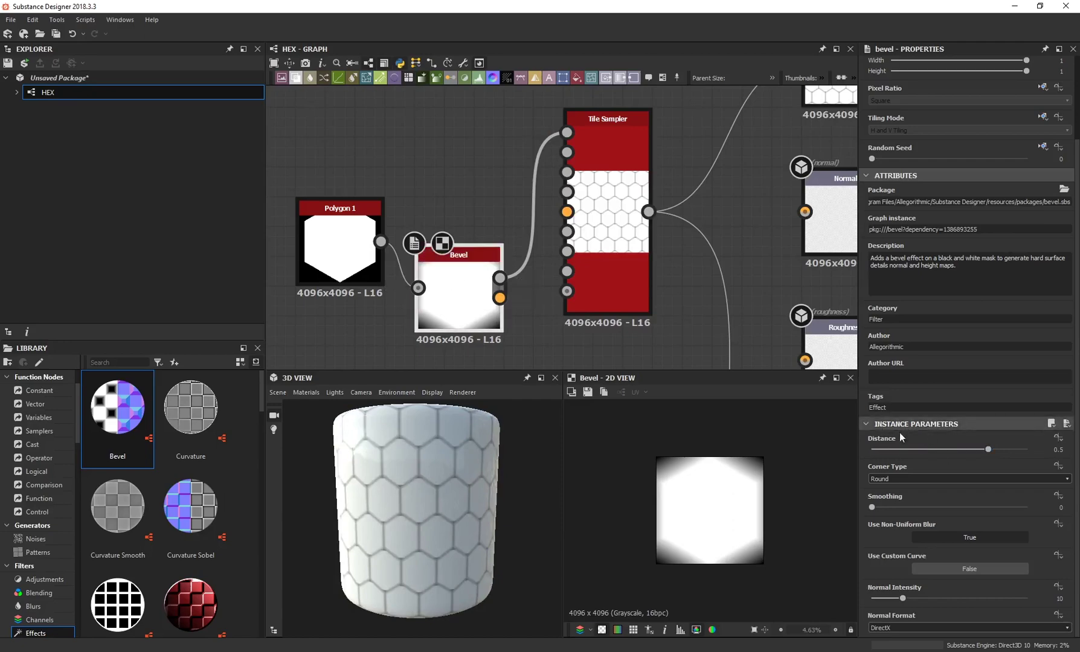
Step: Set the Bevel's Distance to about -0.21 so the hexagon edges slope inward, and inspect the result on the cylinder
drag(988, 449, 965, 453)
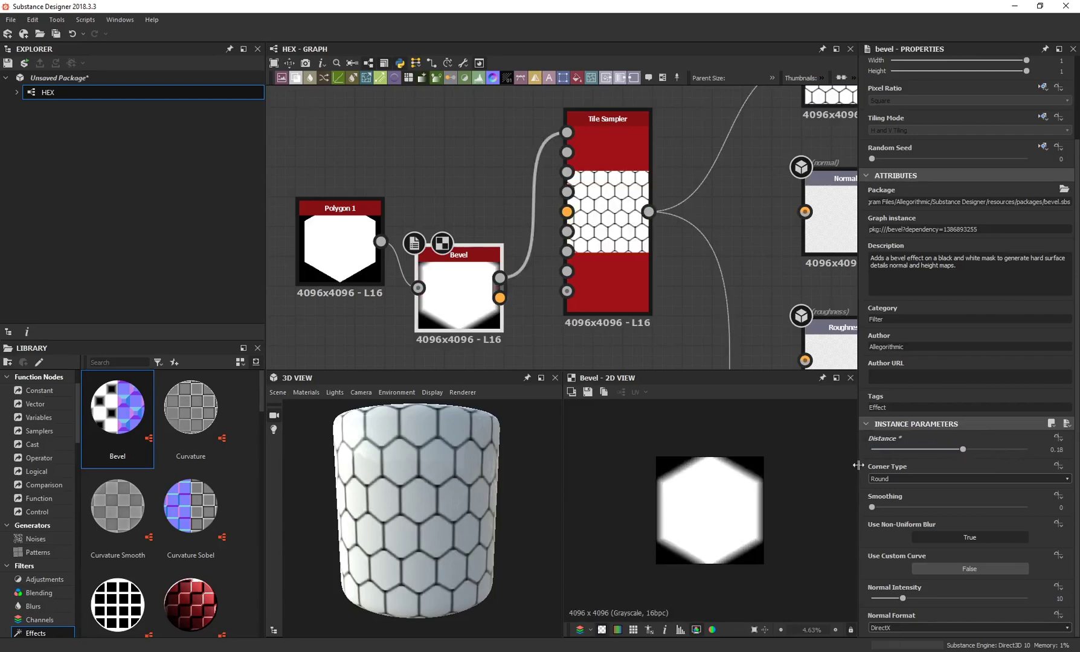
scroll(398, 498, up, 5)
scroll(666, 506, up, 2)
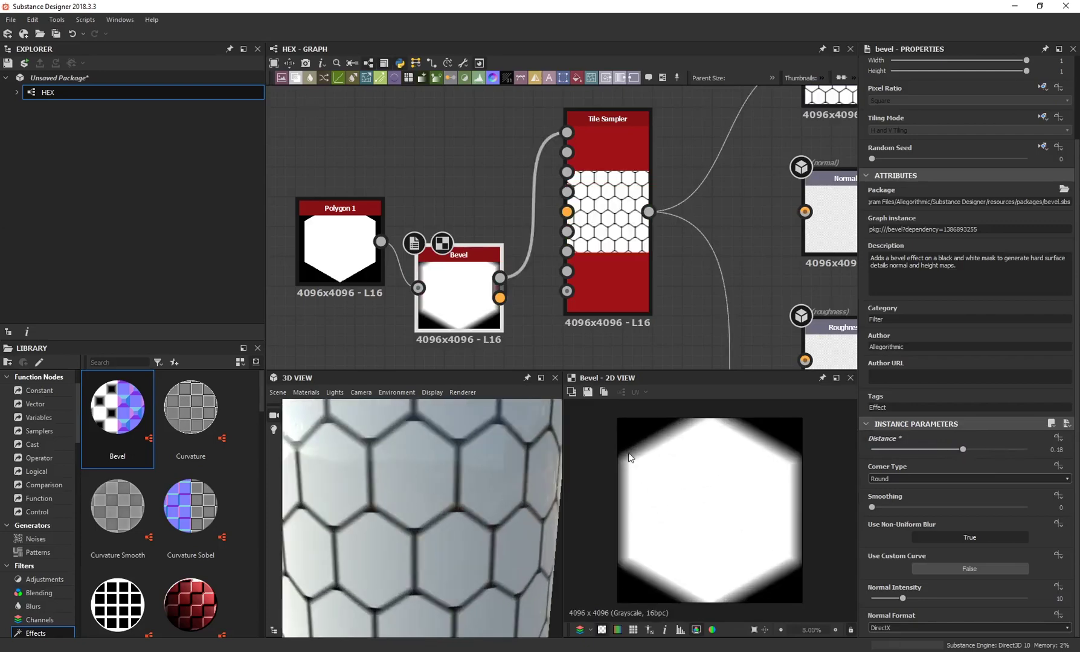
drag(962, 452, 933, 453)
scroll(377, 499, down, 5)
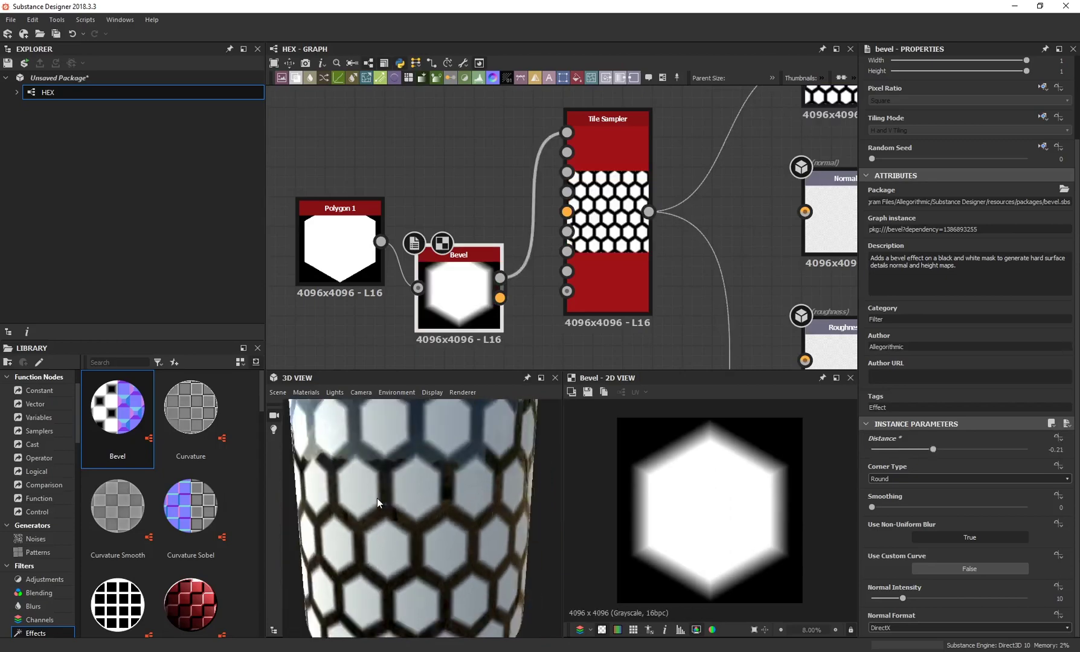
scroll(412, 497, up, 5)
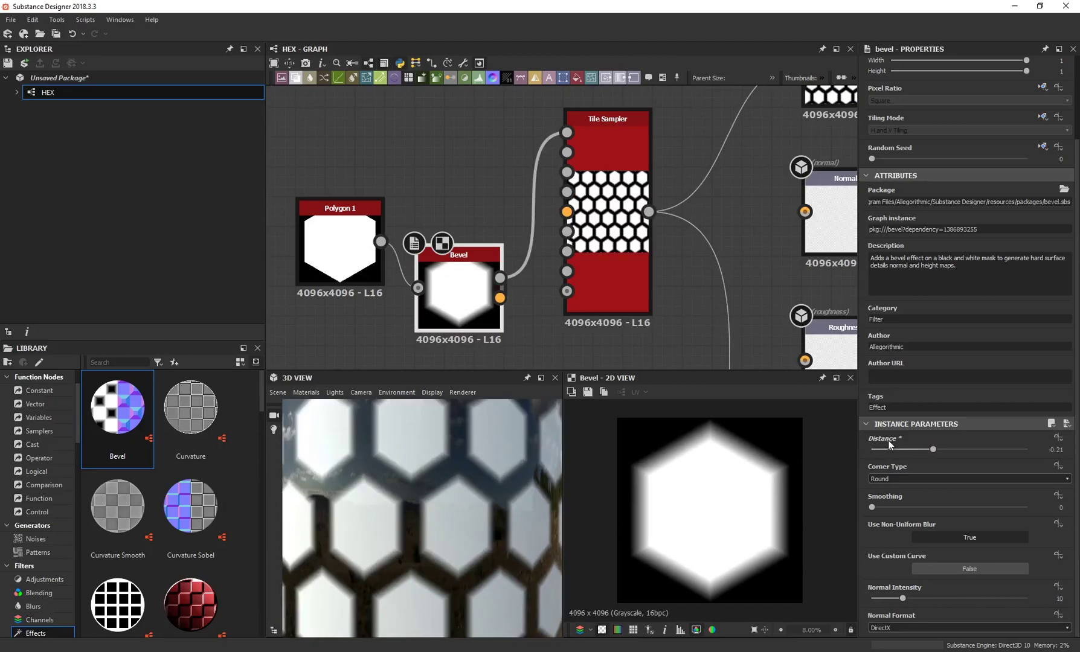
scroll(411, 496, down, 5)
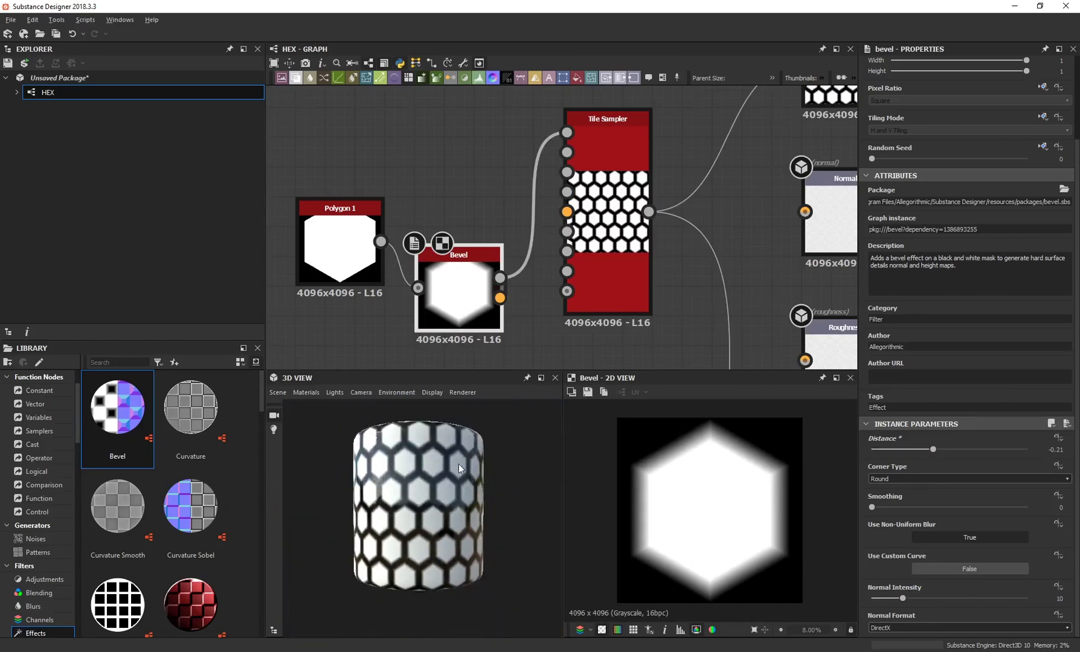
scroll(414, 474, up, 2)
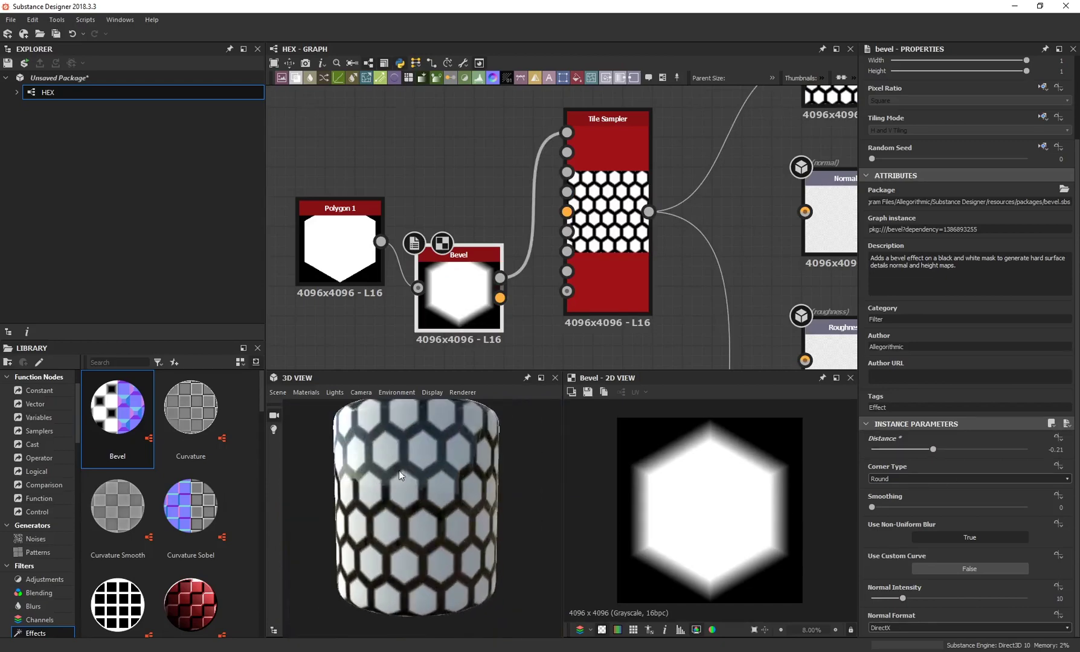
Step: Switch the 3D preview's physically_metallic_roughness material to Tessellation and raise its height Scale to about 5.02
click(312, 395)
mouse_move(314, 408)
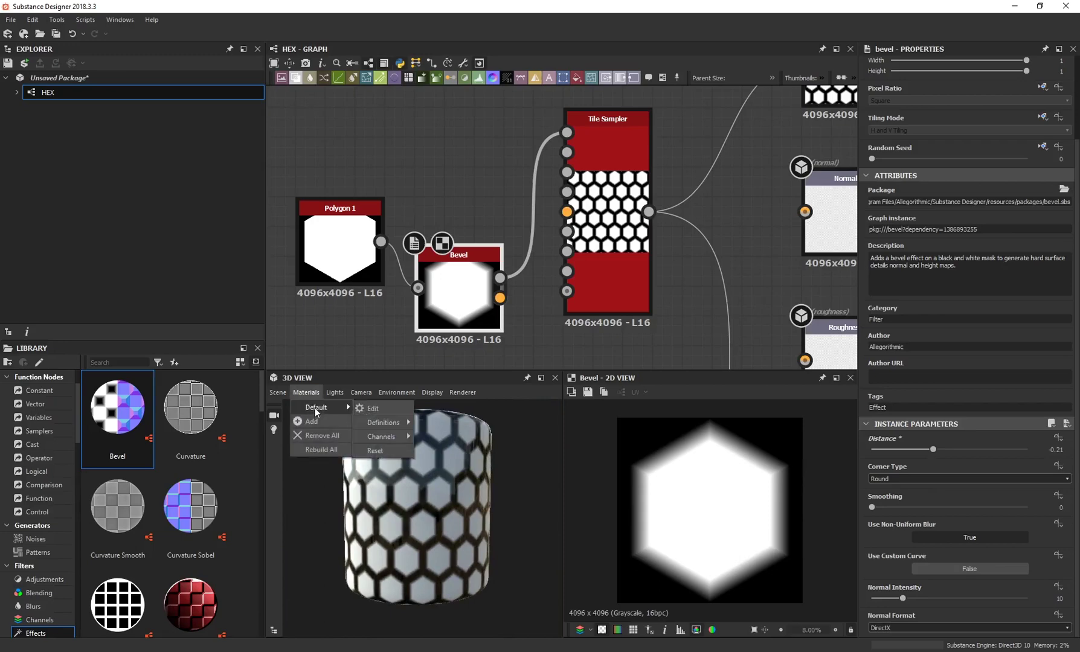
mouse_move(387, 424)
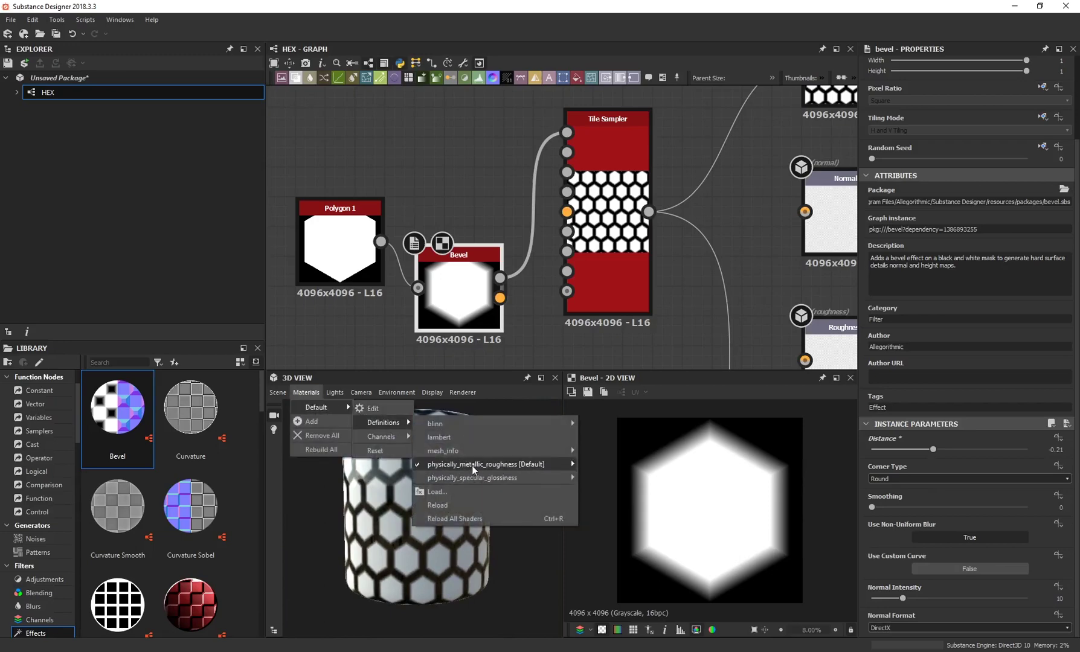
mouse_move(477, 466)
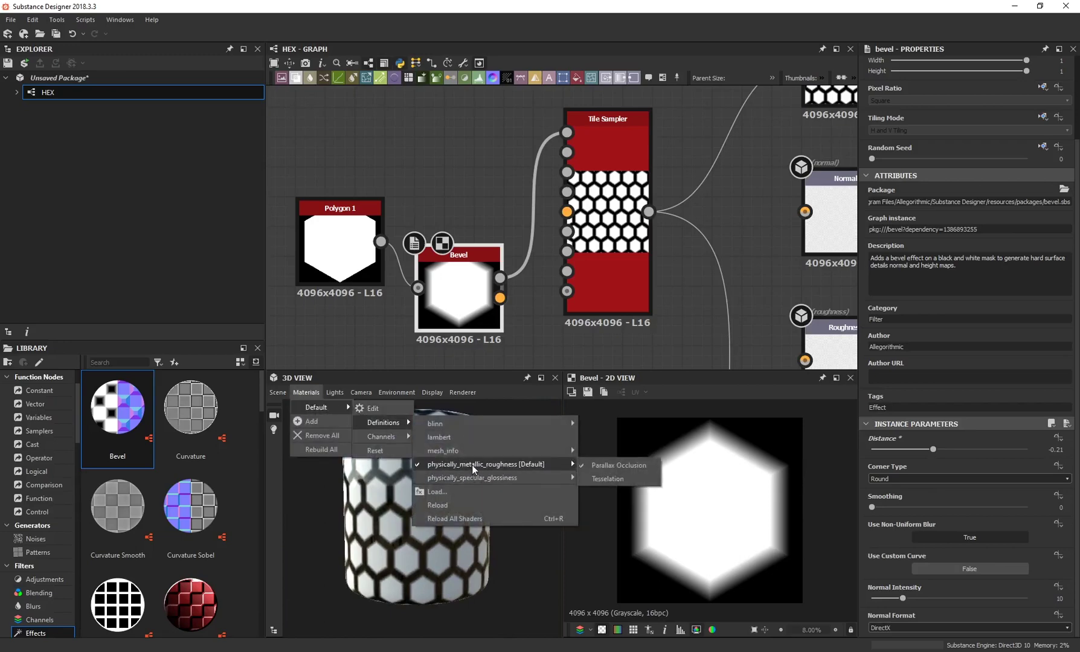
click(600, 478)
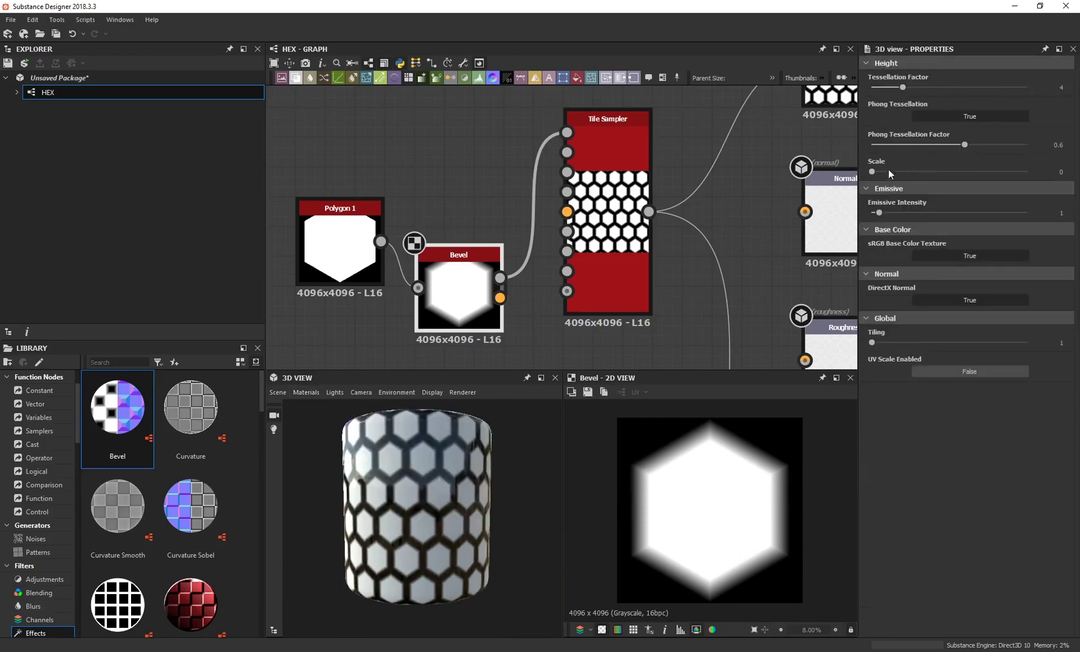
drag(871, 172, 949, 172)
Step: Examine the displaced hexagons on the cylinder up close and from several angles
scroll(379, 460, up, 5)
drag(379, 461, 395, 504)
scroll(447, 483, down, 4)
scroll(372, 496, up, 3)
scroll(316, 501, up, 3)
scroll(349, 502, down, 5)
scroll(396, 507, up, 6)
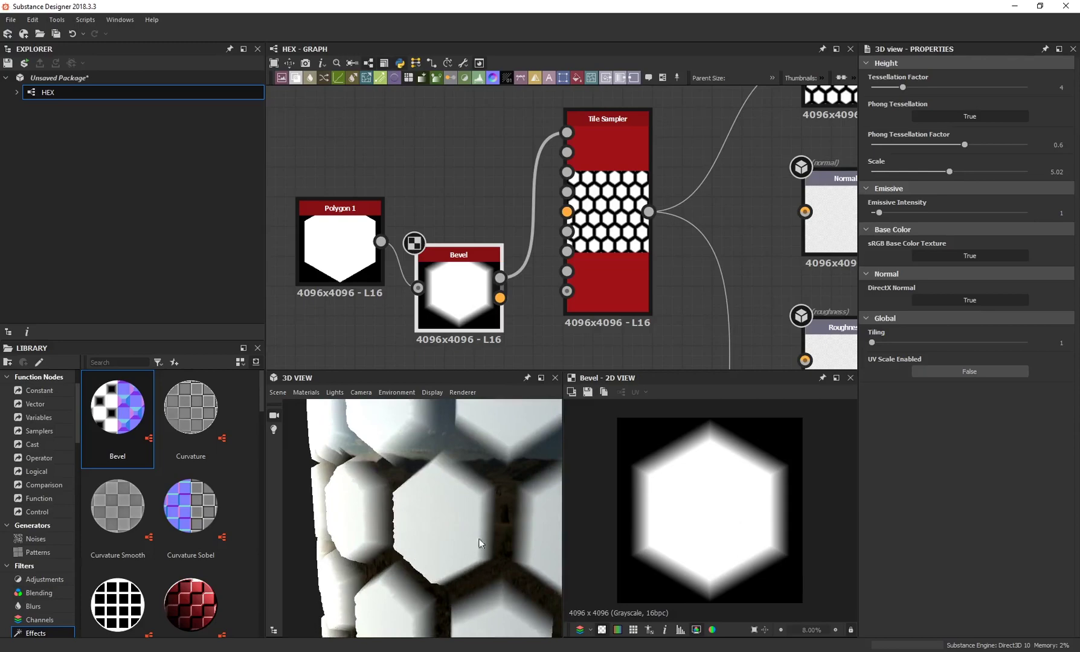
drag(414, 533, 406, 502)
drag(443, 578, 458, 502)
scroll(459, 502, down, 3)
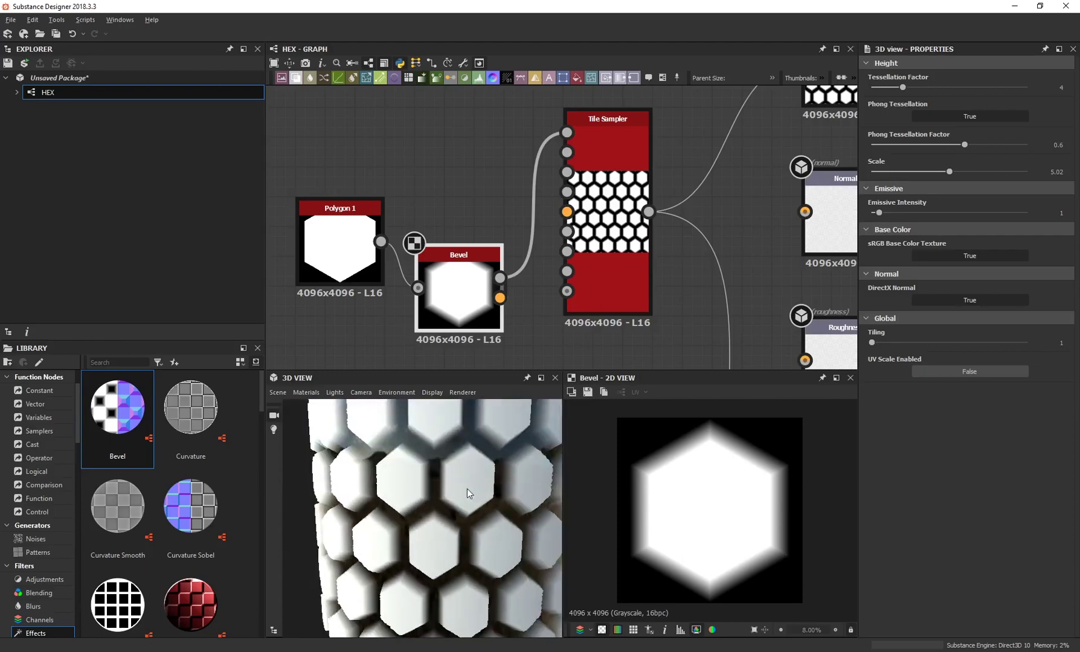
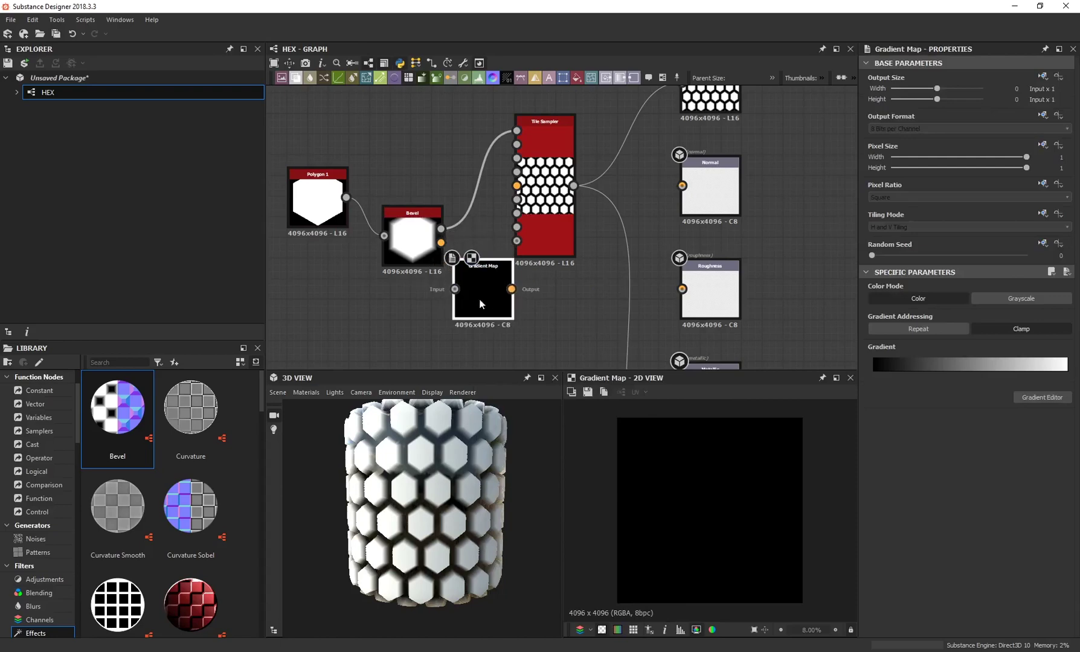
Step: Switch the Gradient Map to Grayscale, feed it from the Bevel's Height output, and connect it to the Tile Sampler's Pattern Input 1
click(1019, 298)
scroll(529, 278, up, 1)
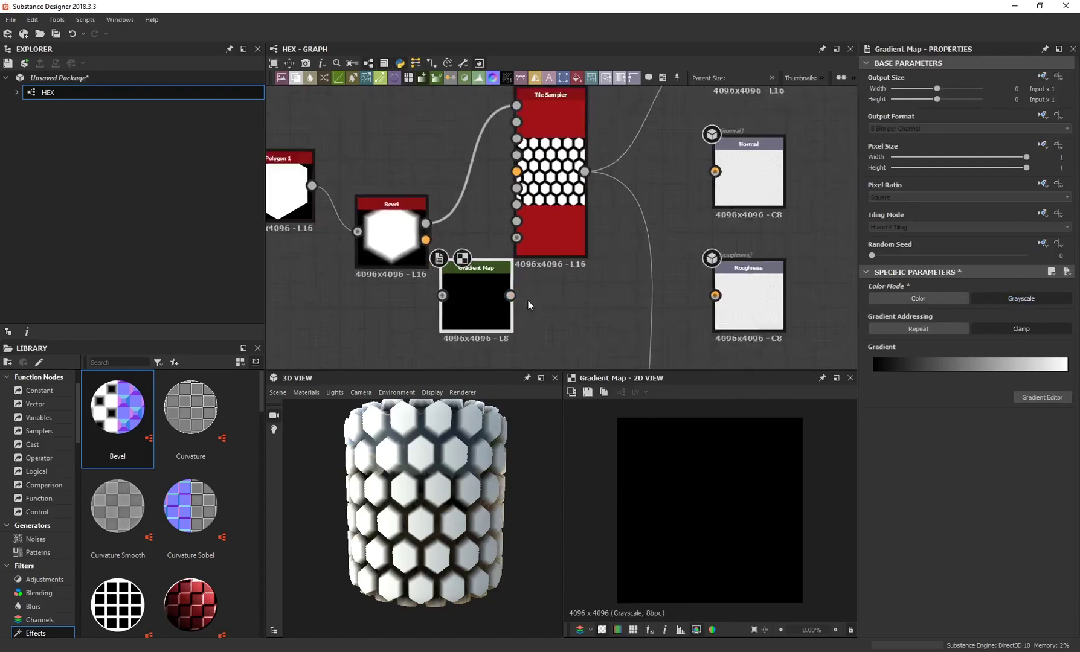
scroll(529, 305, up, 2)
drag(507, 312, 461, 224)
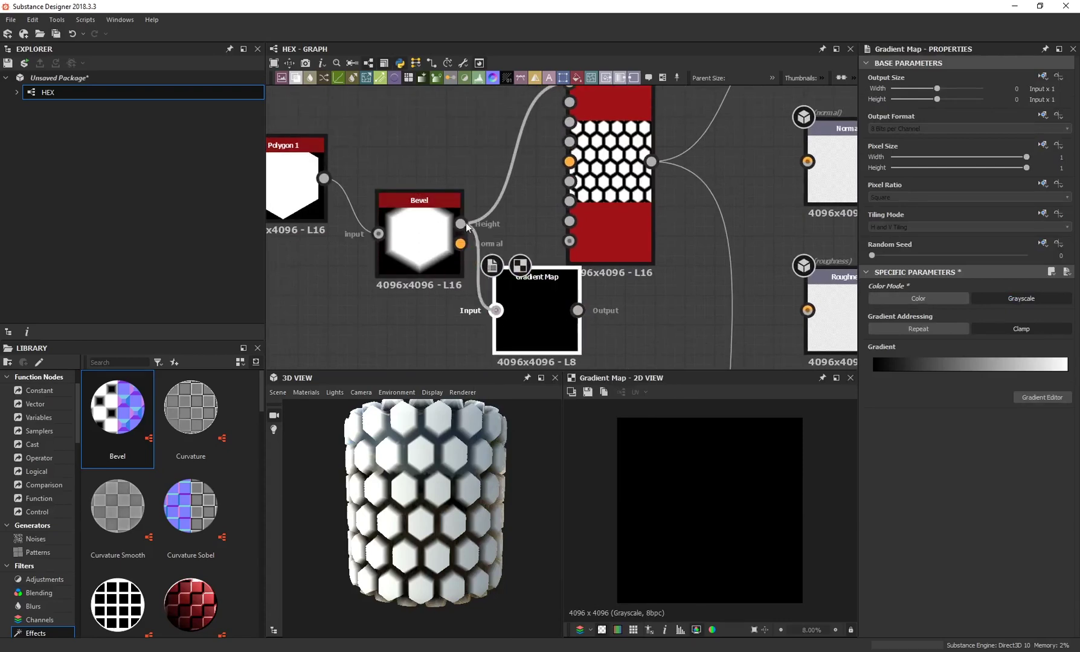
middle_drag(584, 310, 588, 350)
drag(582, 351, 572, 140)
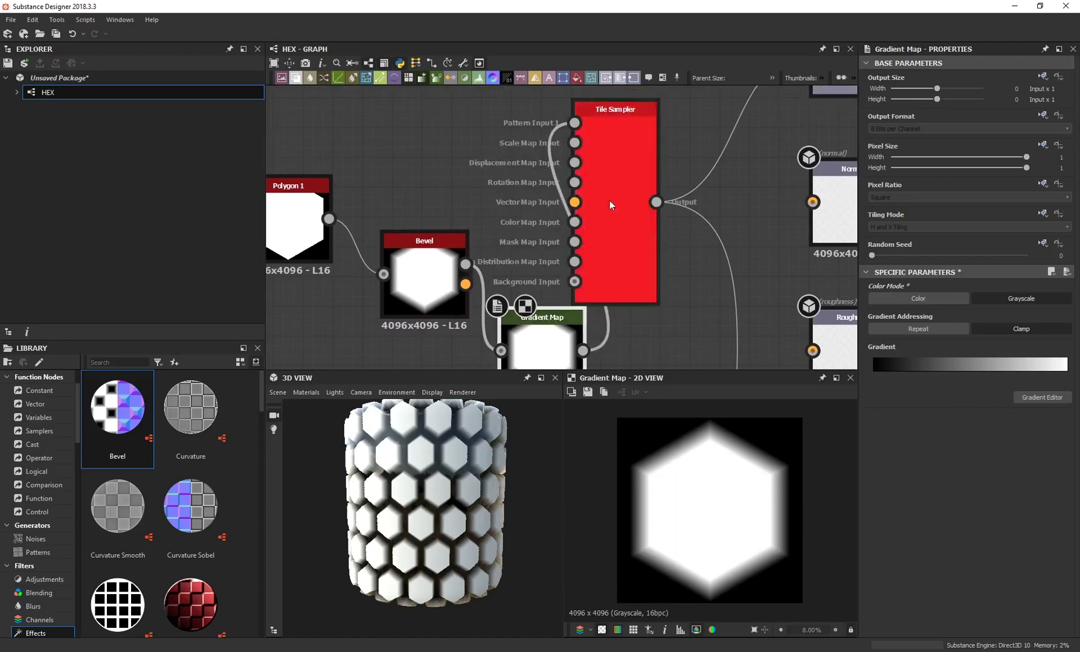
middle_drag(521, 233, 507, 168)
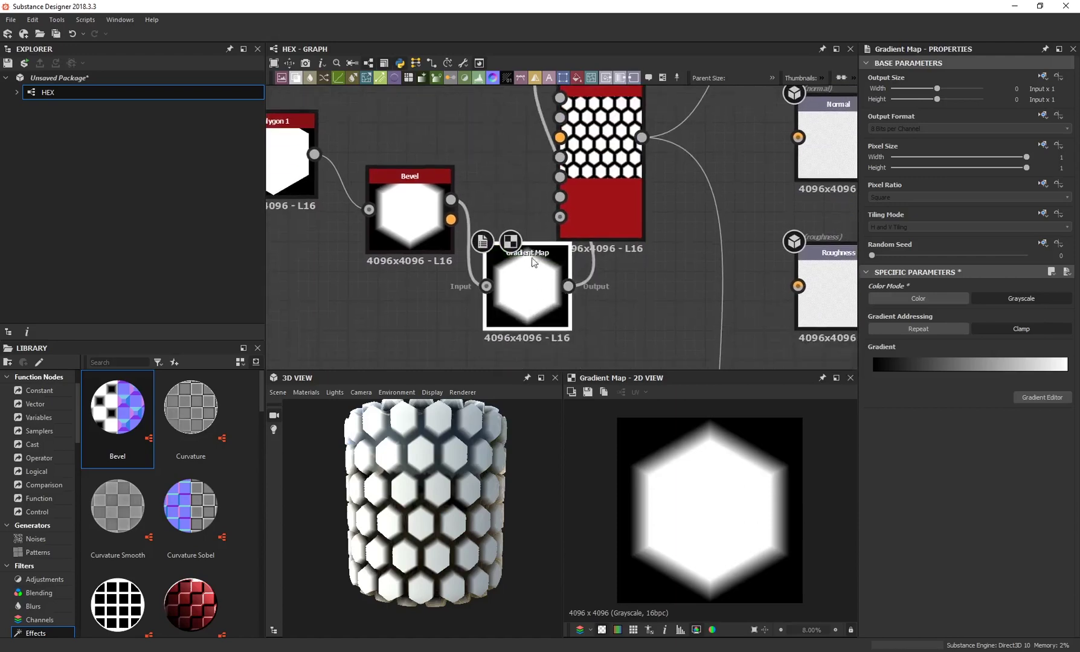
Step: Add a dark gray key (RGB 66) to the Gradient Map's gradient and place it at position 0.451
click(1044, 393)
drag(748, 333, 349, 239)
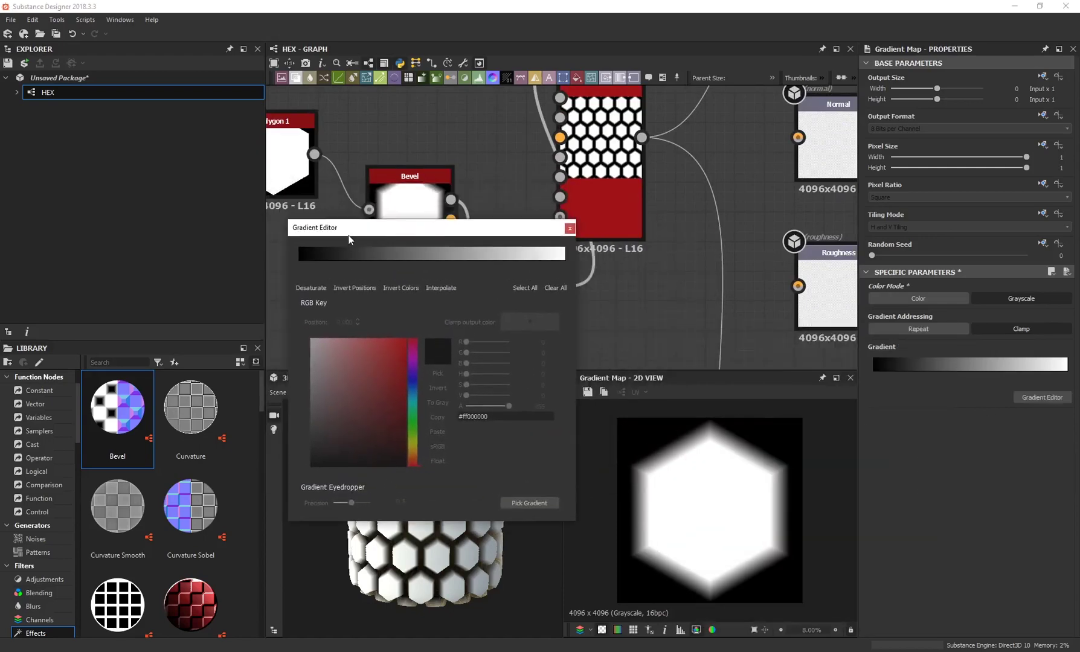
click(368, 259)
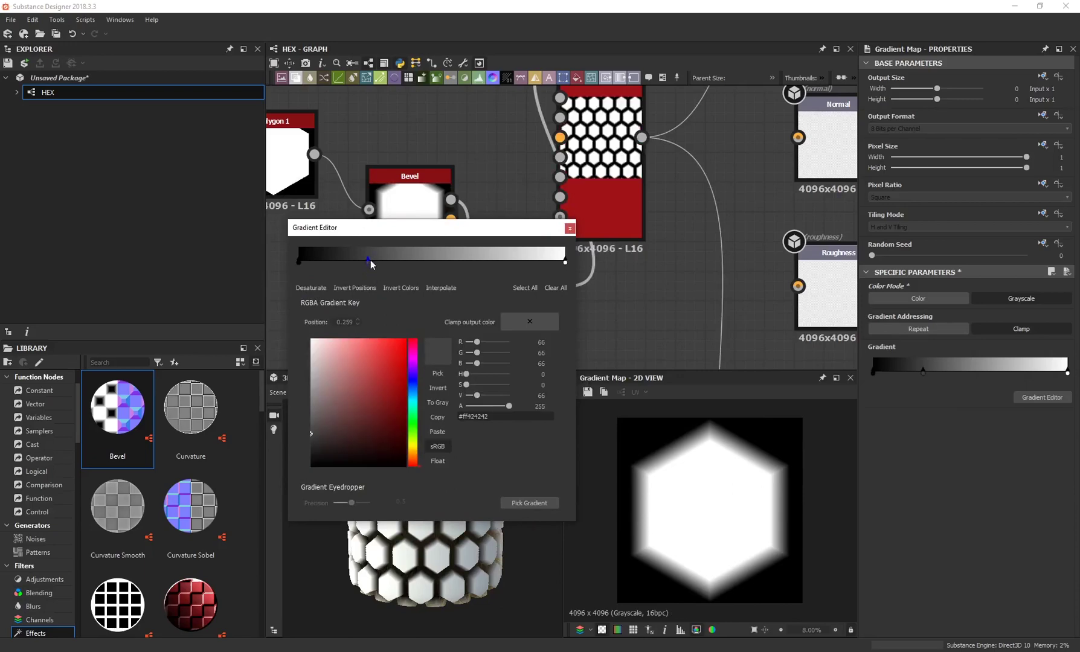
drag(370, 266, 342, 260)
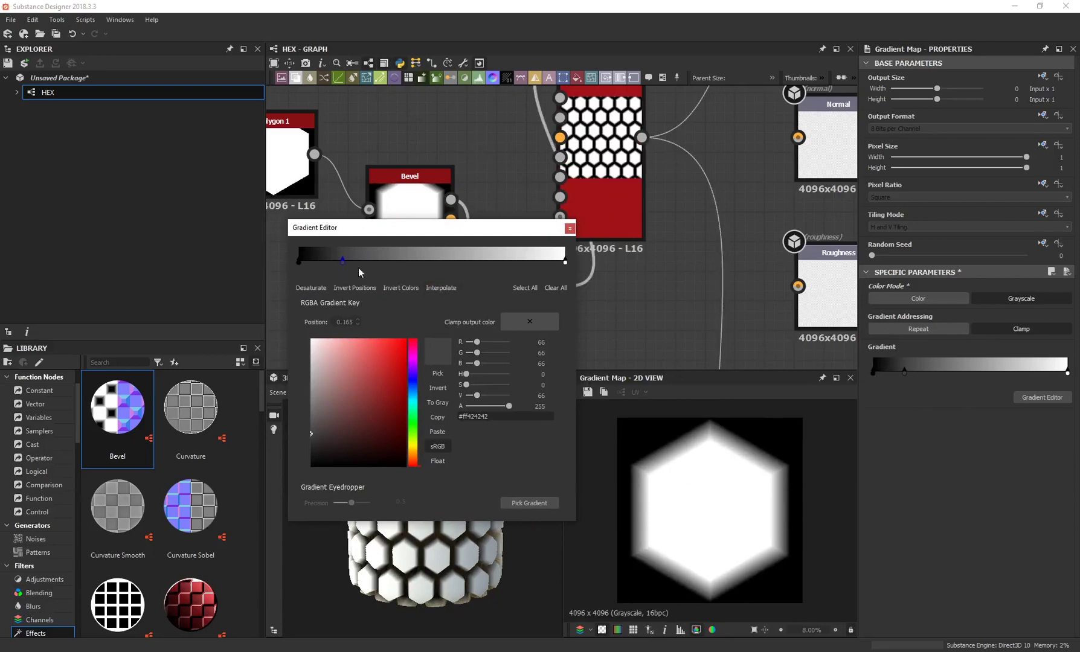
drag(345, 266, 422, 268)
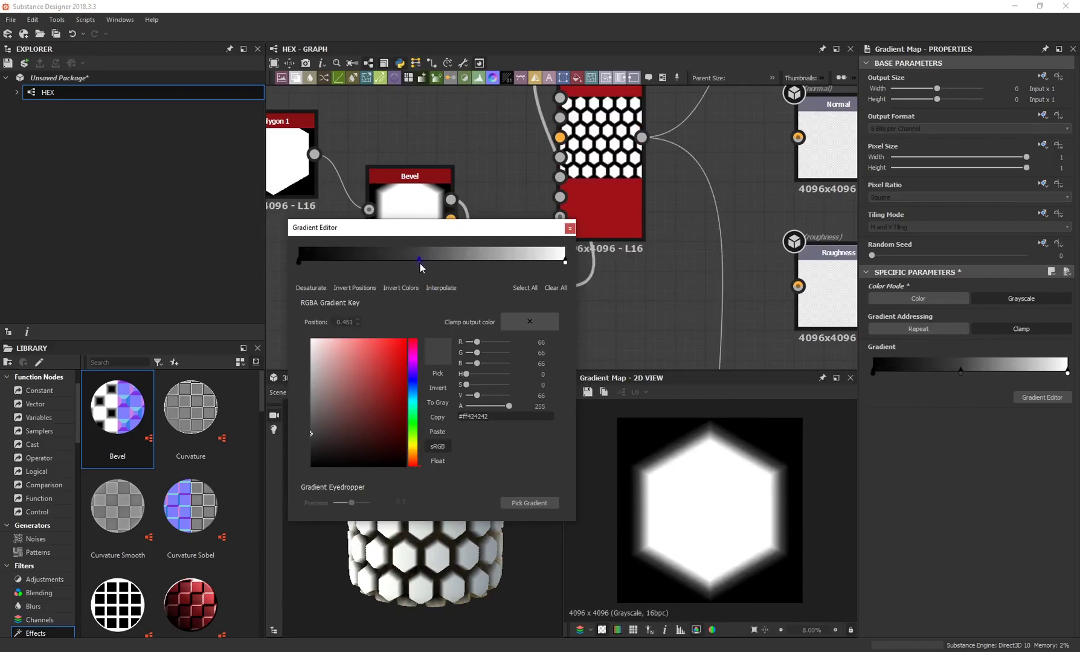
Step: Add a second gradient key at position 0.219, lighten it to gray 192, and inspect the stepped hexagon edges up close
click(358, 260)
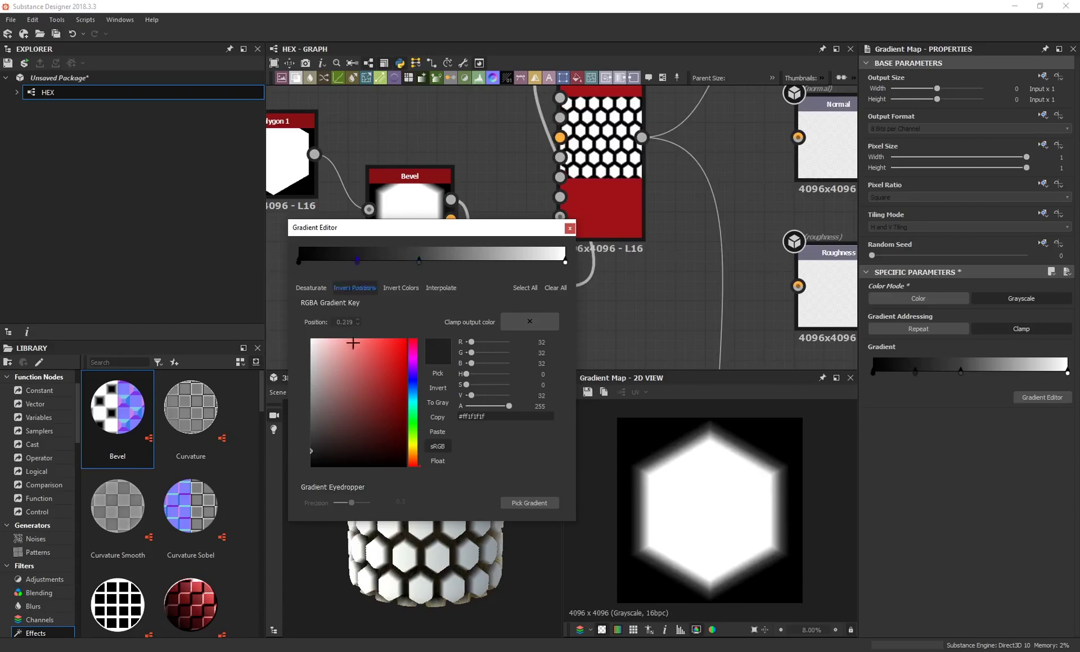
drag(312, 421, 311, 369)
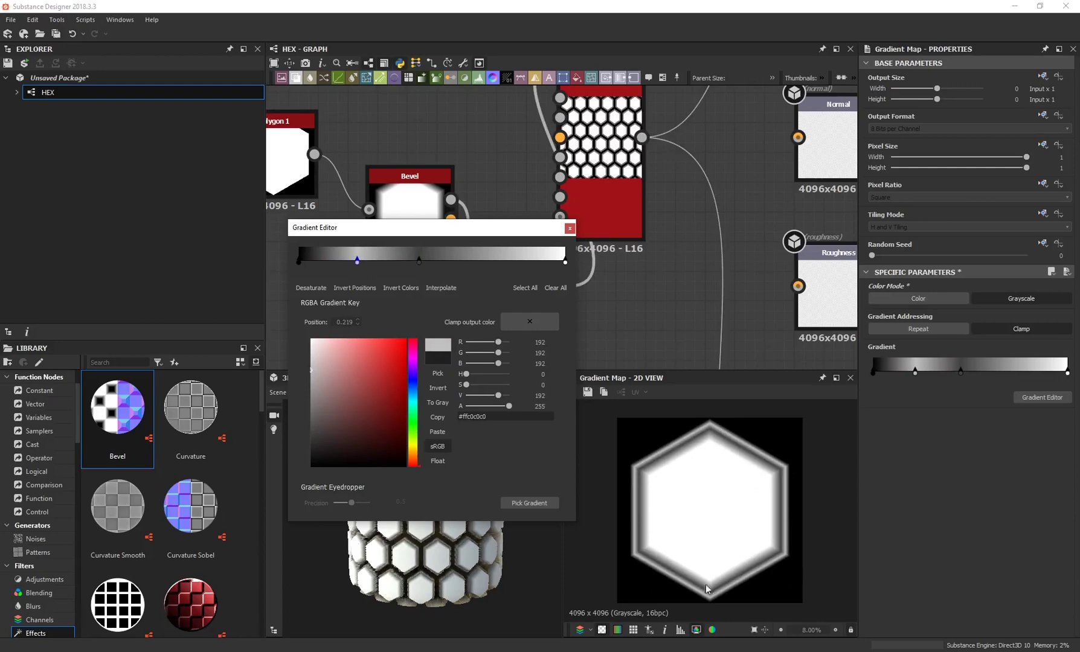
drag(423, 227, 144, 188)
scroll(401, 515, up, 5)
scroll(400, 516, up, 6)
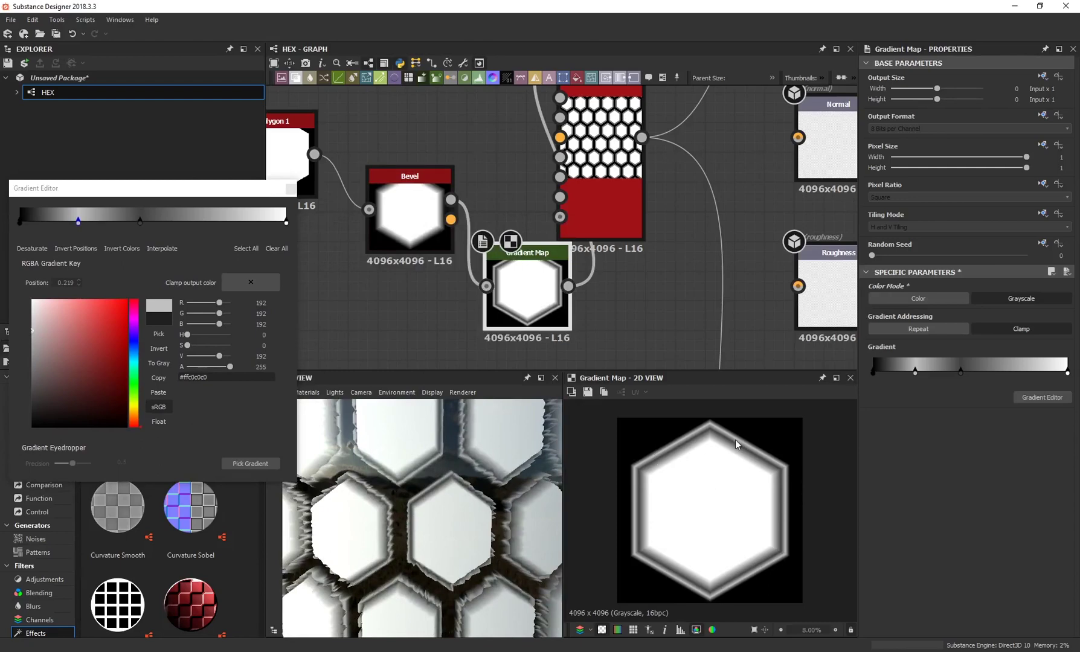
Step: Move the dark gray gradient key to position 0.686
drag(147, 192, 161, 190)
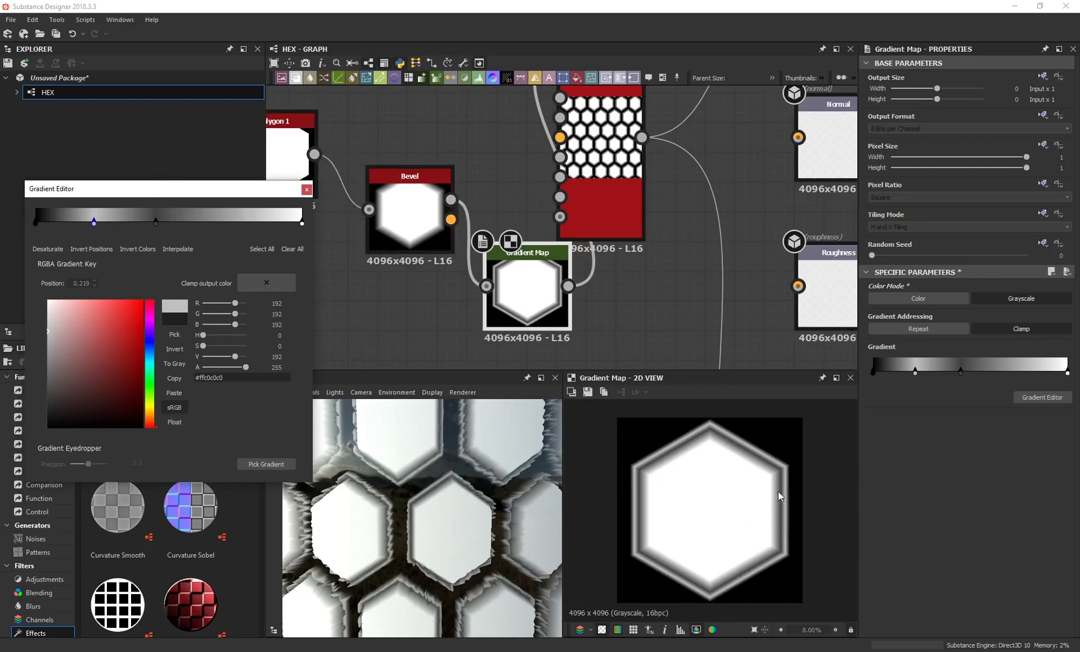
drag(155, 226, 198, 230)
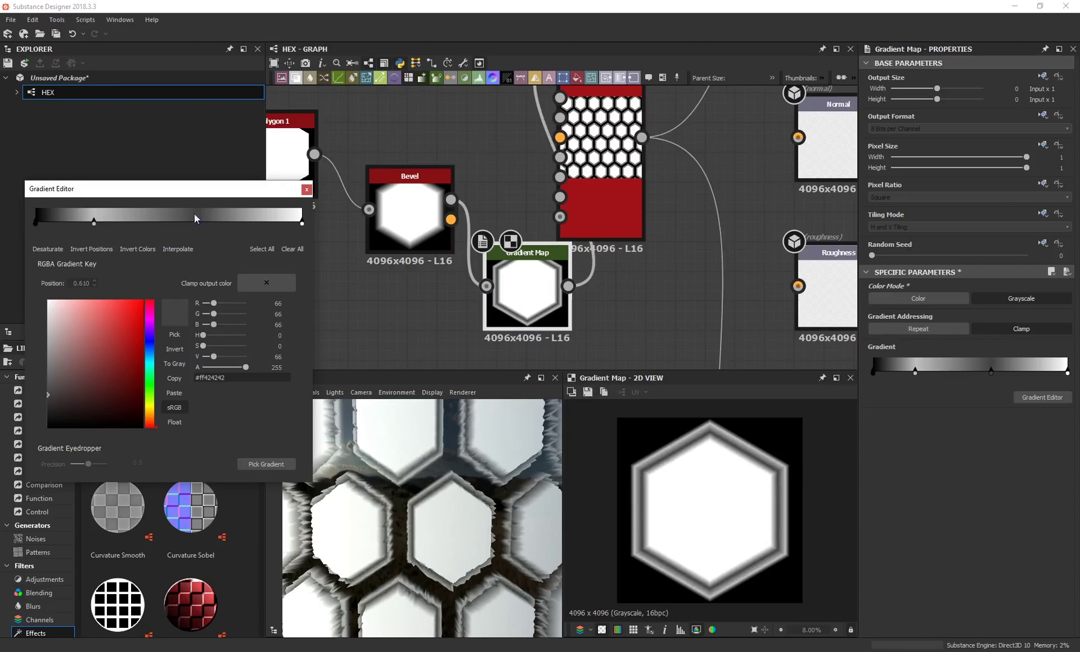
drag(199, 225, 218, 226)
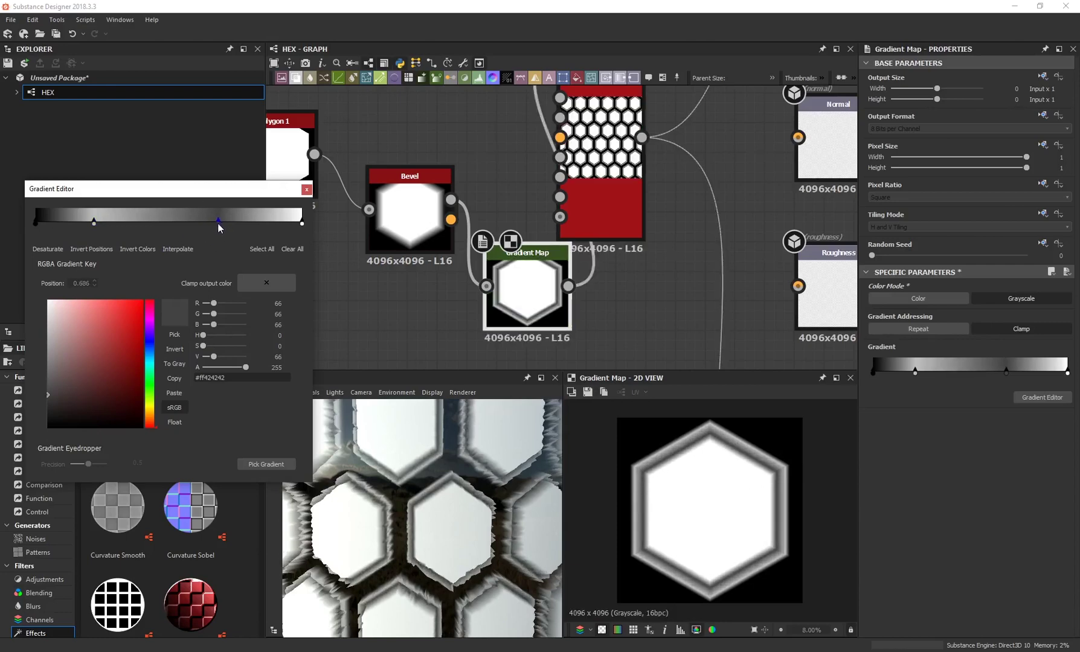
key(Delete)
click(215, 222)
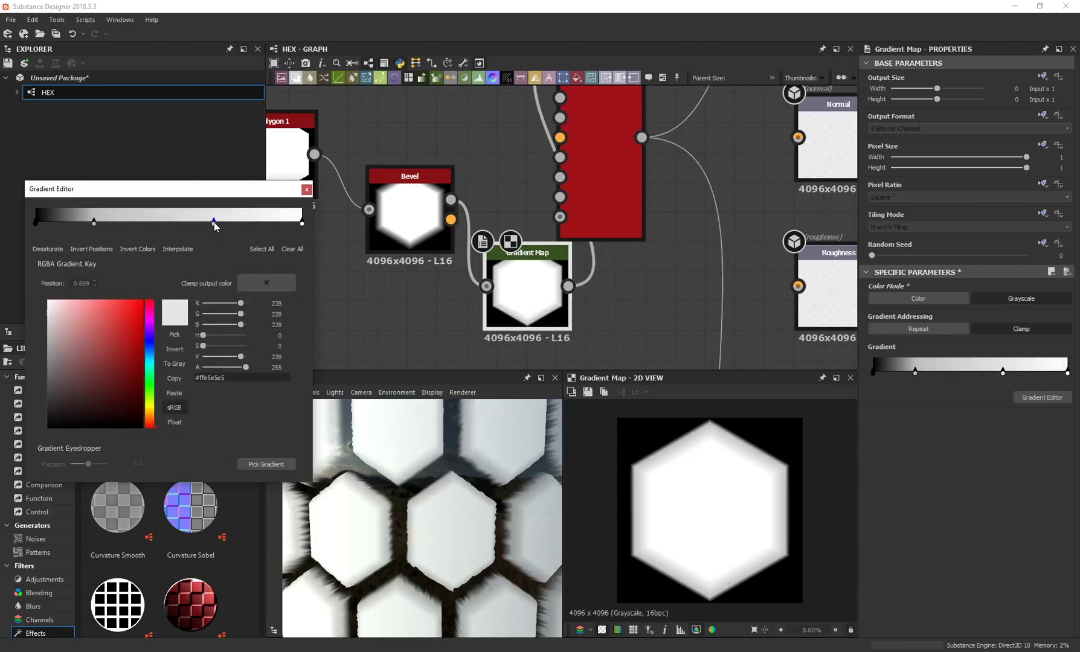
key(ctrl+z)
key(ctrl+z)
Step: Nudge the dark gray key slightly toward the light one, move the light gray key to position 0.306, and close the Gradient Editor
drag(218, 222, 216, 223)
drag(94, 222, 116, 223)
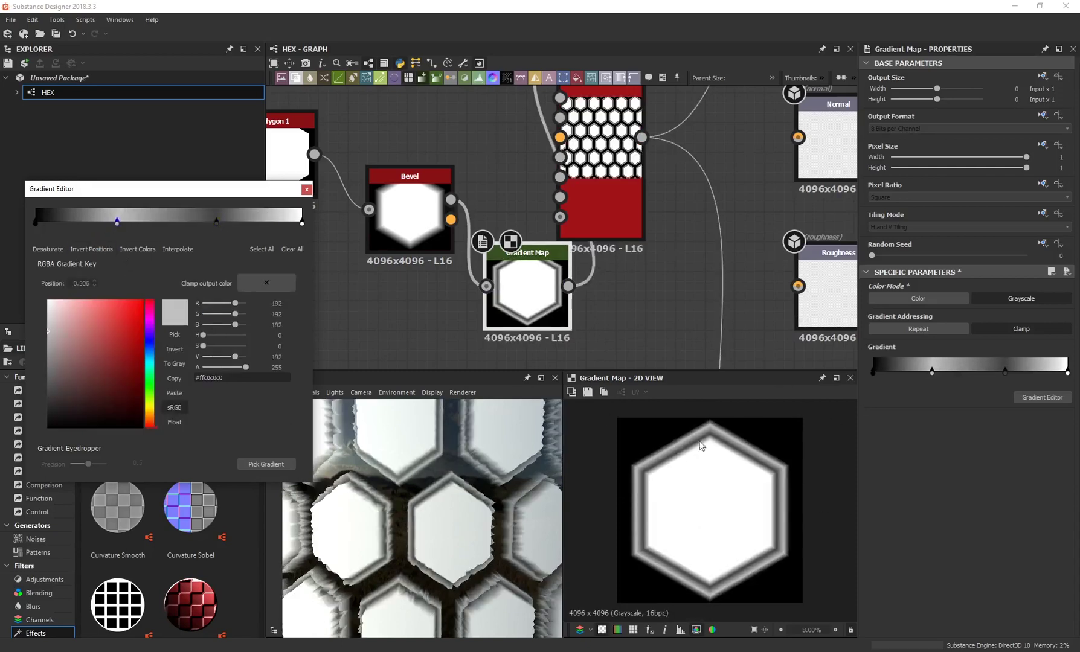
click(306, 190)
Step: Move the Polygon 1, Bevel and Gradient Map nodes away from the Tile Sampler to space out the node chain
scroll(846, 297, down, 1)
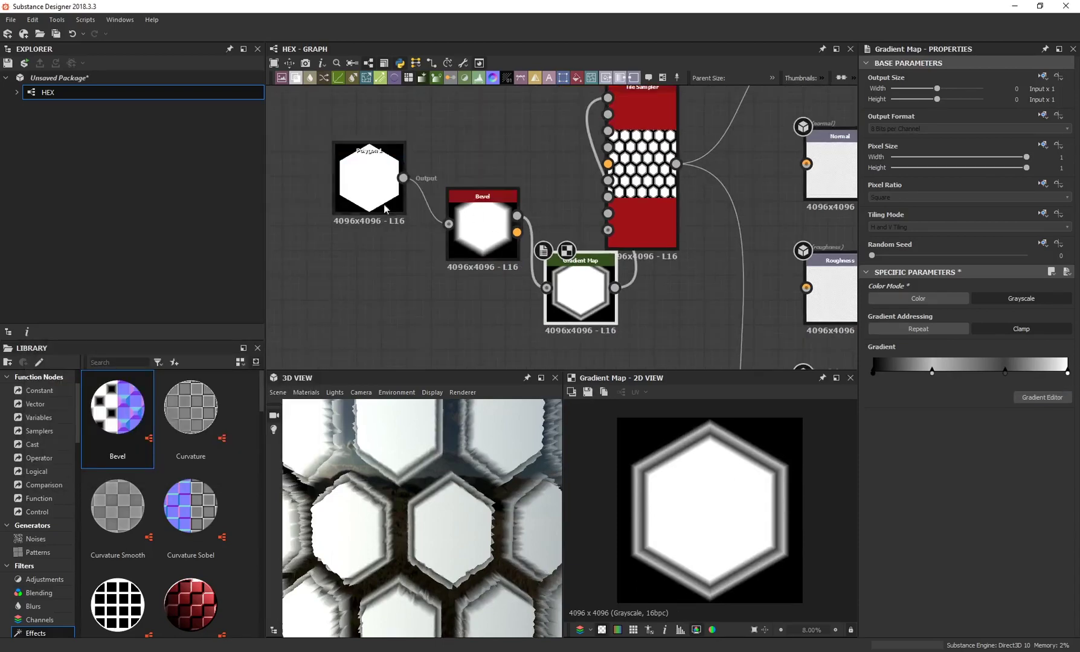
drag(385, 193, 336, 190)
drag(458, 239, 396, 232)
drag(580, 296, 517, 281)
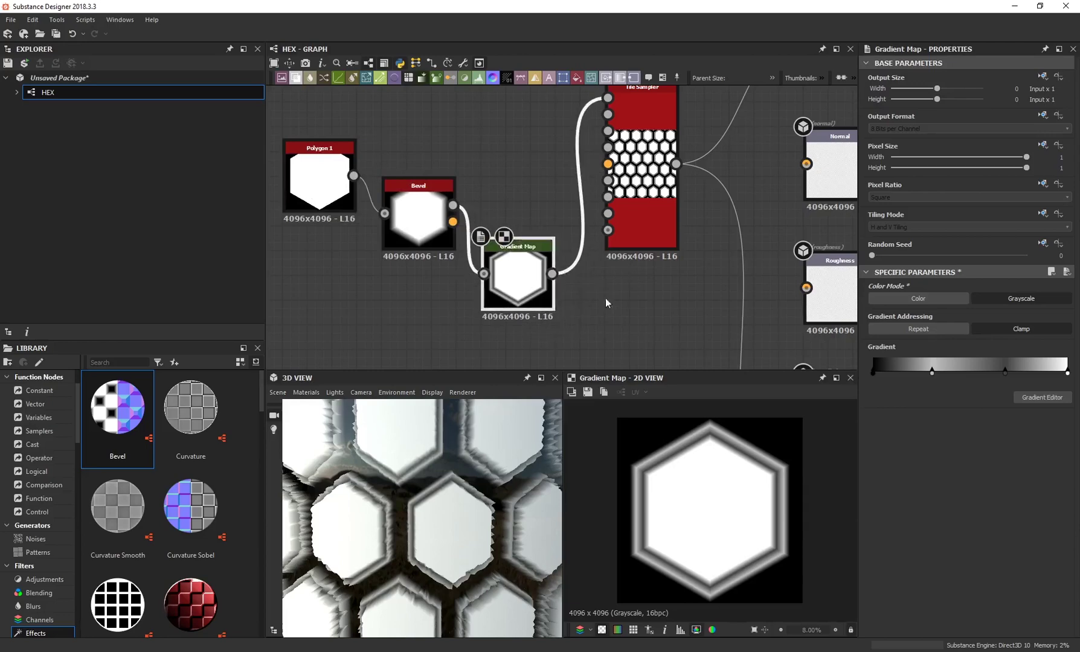
Step: Examine the jagged stepped edges of the displaced hexagons on the cylinder from near, far and different angles
scroll(414, 531, down, 2)
mouse_move(415, 531)
mouse_down()
mouse_move(409, 489)
mouse_move(428, 516)
mouse_up()
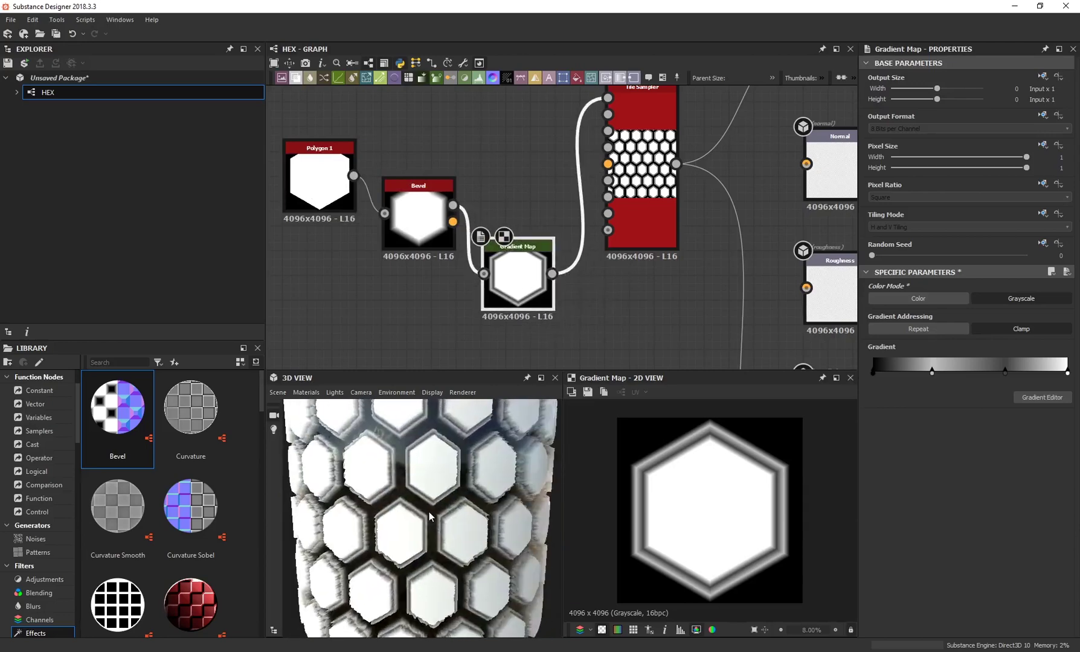
scroll(419, 514, up, 3)
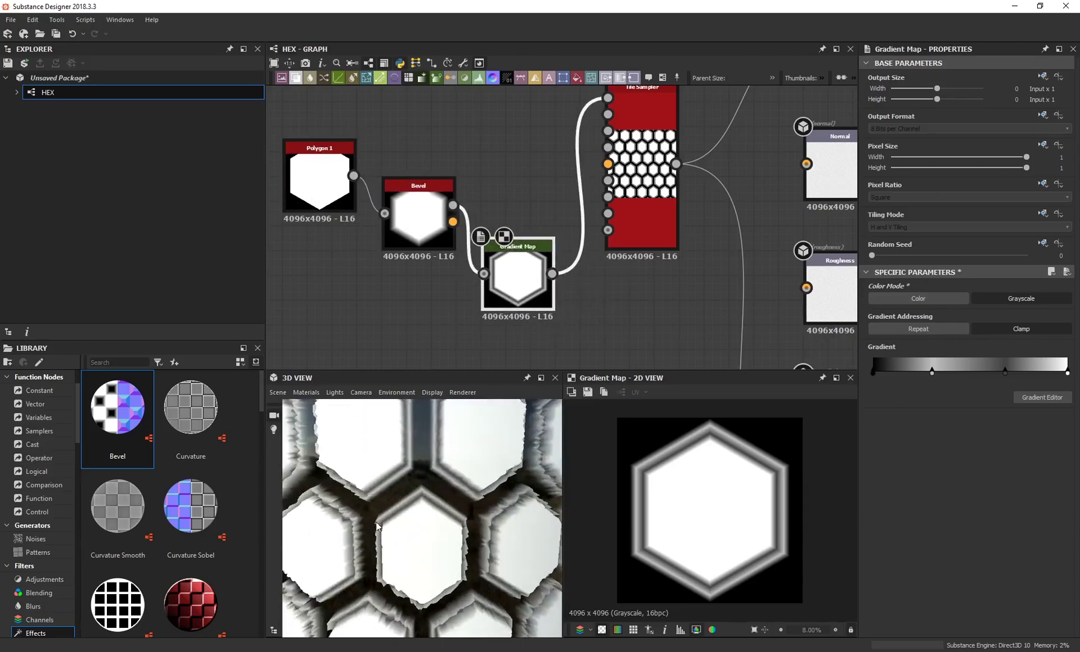
drag(383, 552, 383, 568)
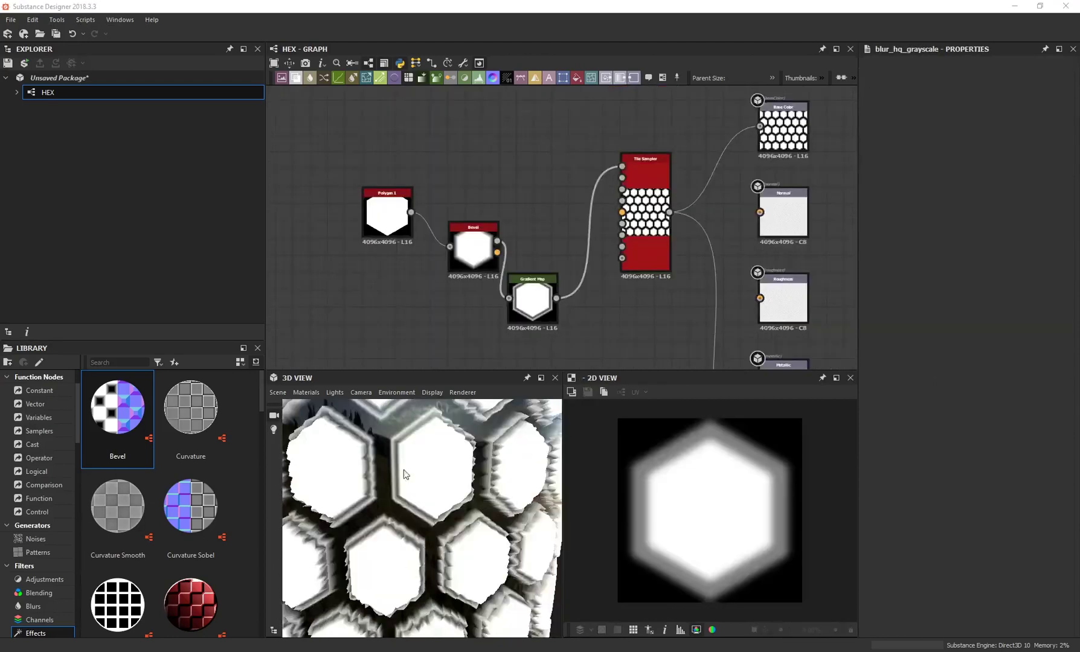
drag(430, 495, 406, 498)
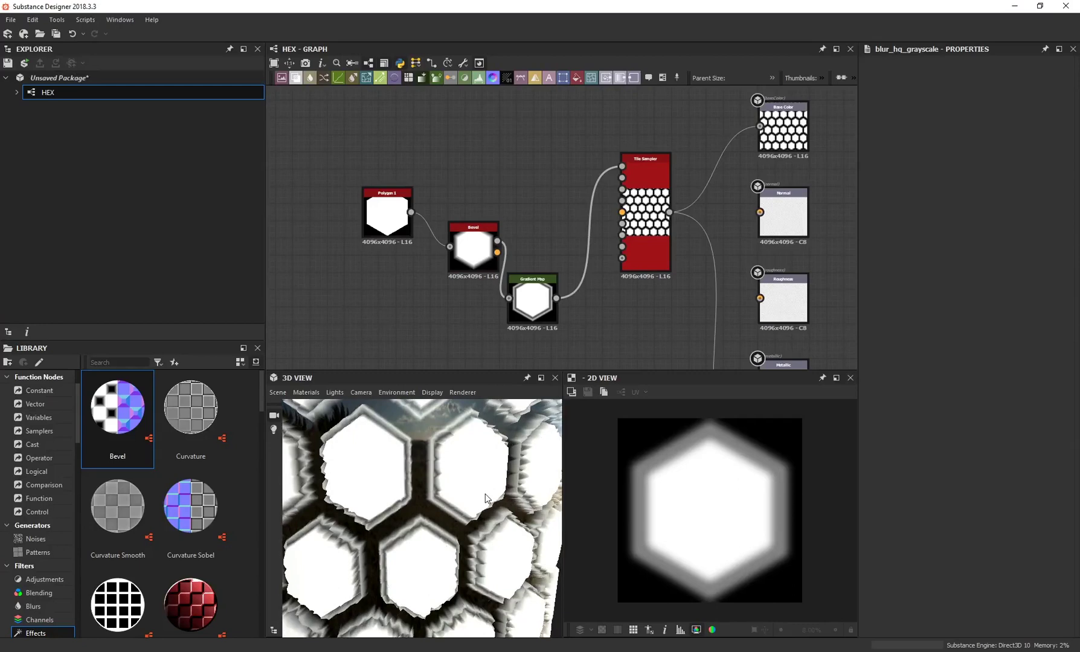
drag(477, 458, 448, 463)
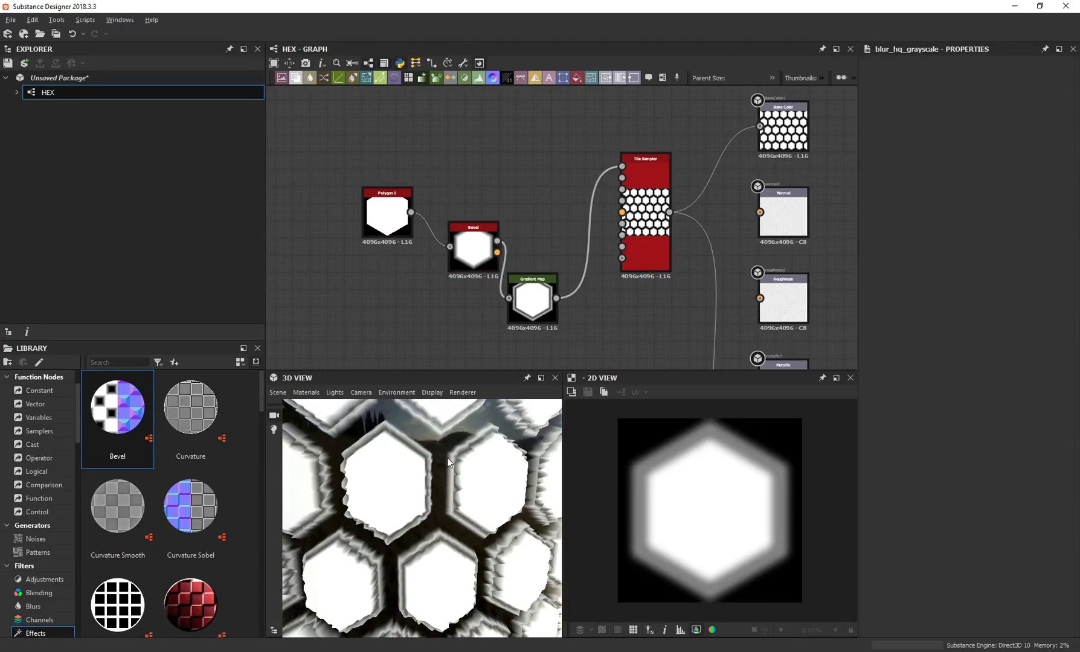
Step: Reopen the tessellation settings of the physically_metallic_roughness material, raise Tessellation Factor to 14, and check the hexagon edges on the cylinder
click(302, 393)
mouse_move(323, 409)
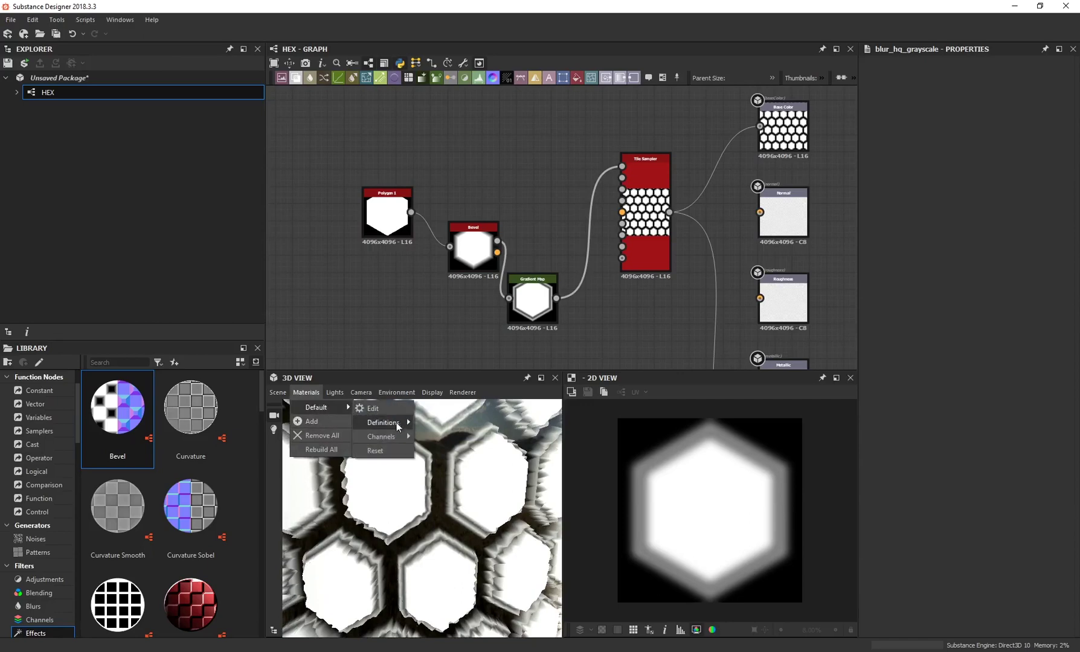
mouse_move(408, 423)
mouse_move(482, 464)
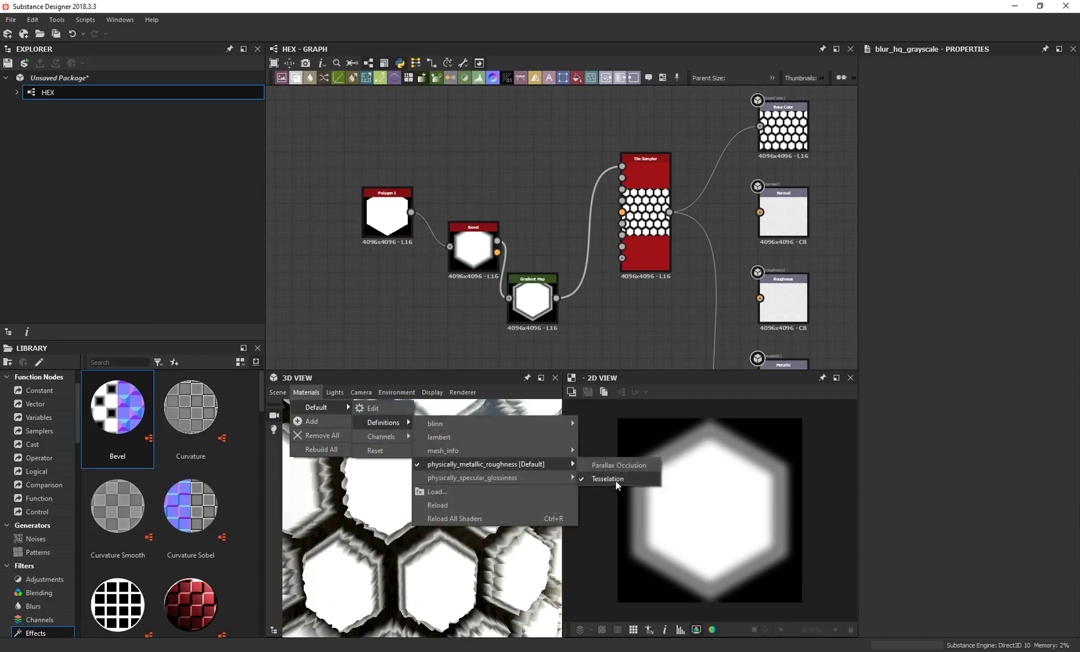
click(616, 482)
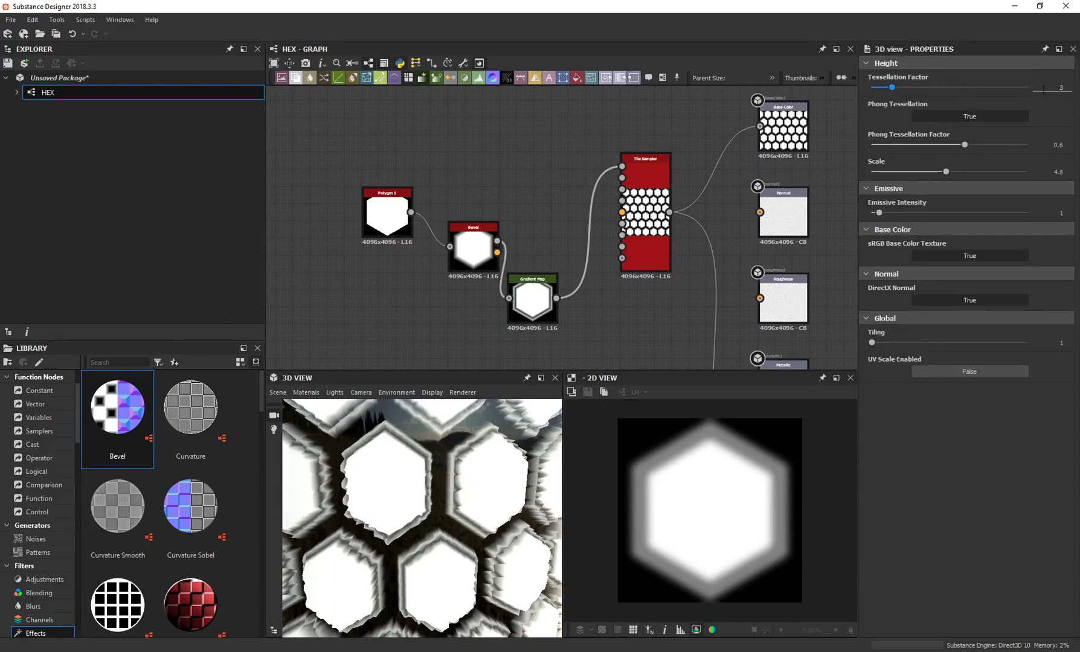
drag(894, 87, 1028, 90)
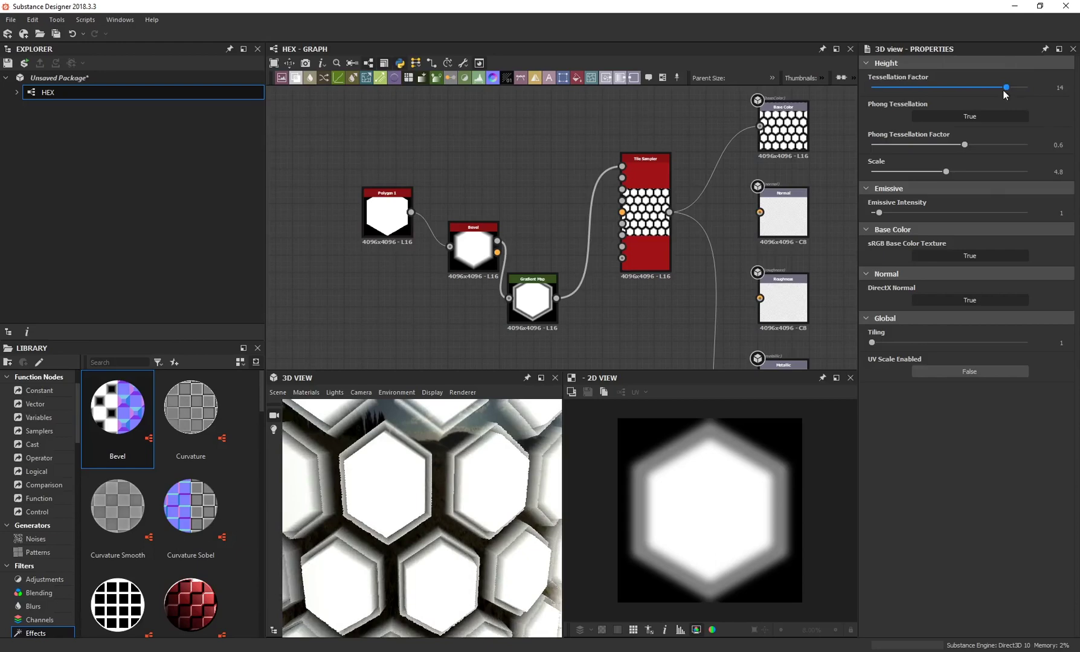
drag(397, 471, 421, 473)
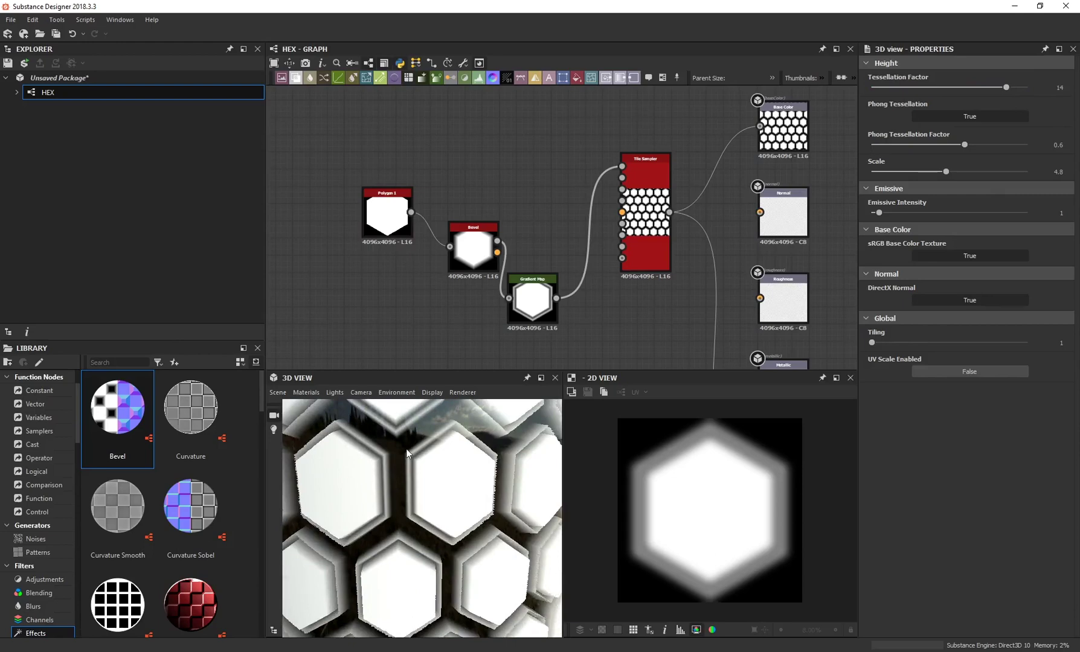
drag(407, 453, 385, 472)
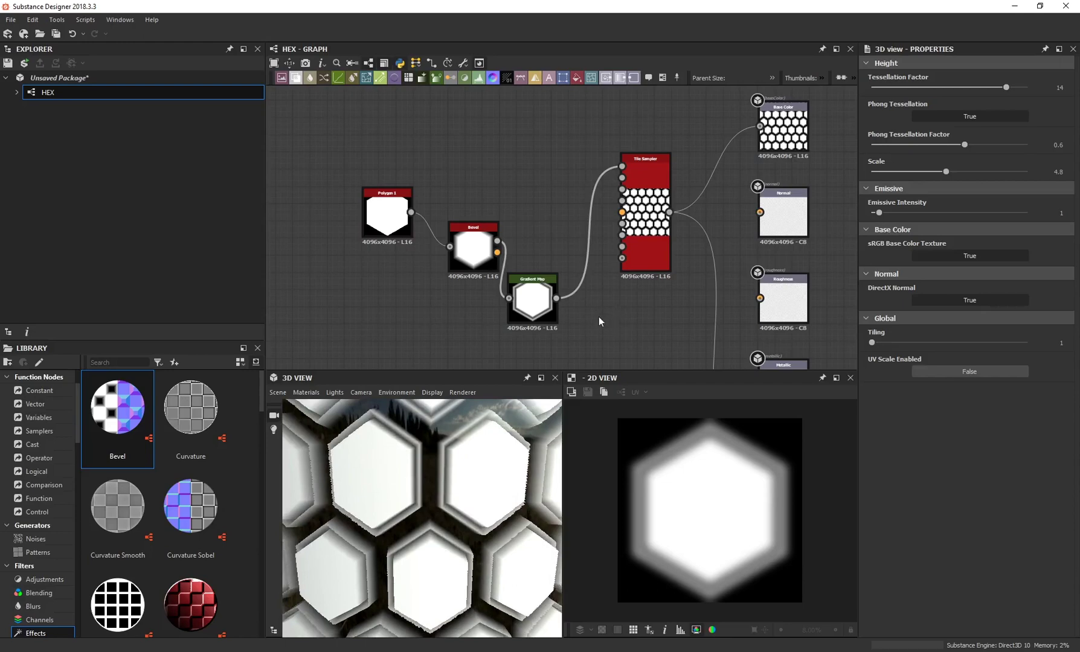
Step: Add a Blur HQ Grayscale node, feed it from the Gradient Map, and connect its output to the Tile Sampler's Pattern Input 1
key(space)
text(blur)
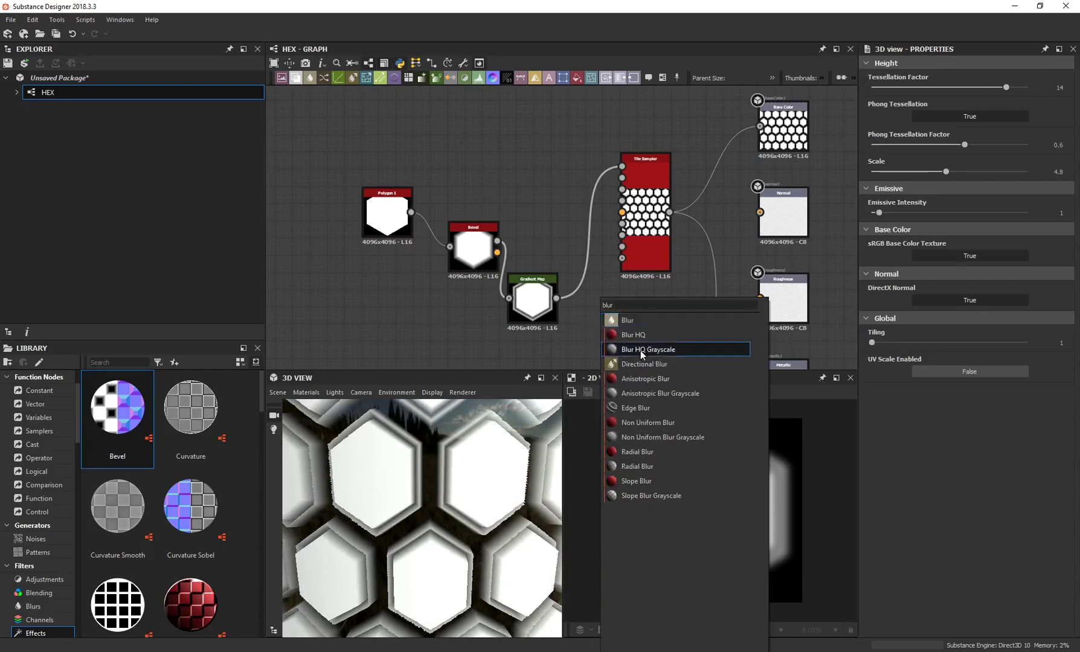
click(640, 350)
scroll(556, 302, up, 2)
drag(556, 297, 577, 321)
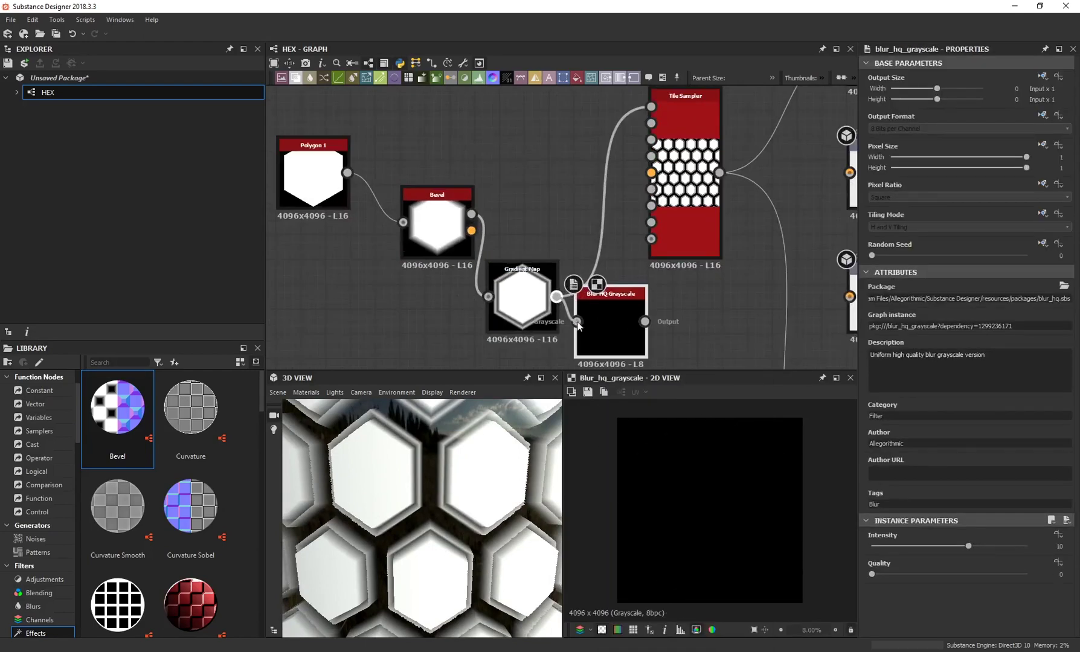
middle_drag(651, 297, 645, 316)
drag(640, 340, 645, 124)
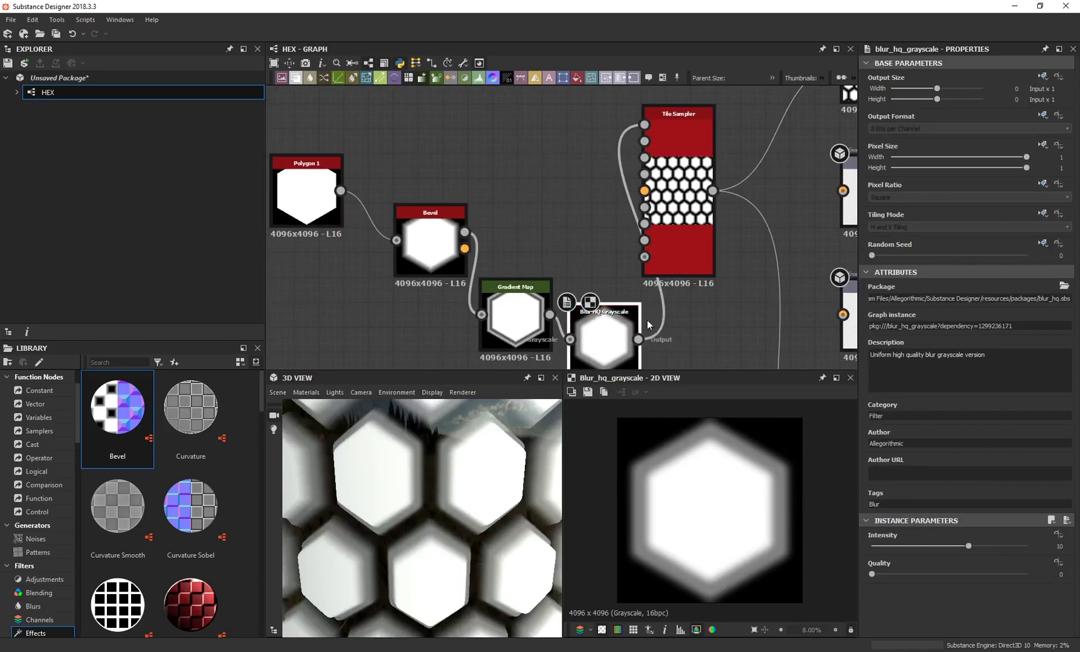
Step: Set the Blur HQ Grayscale Intensity to 3.81 and inspect the softened hexagon edges on the cylinder
drag(968, 547, 908, 547)
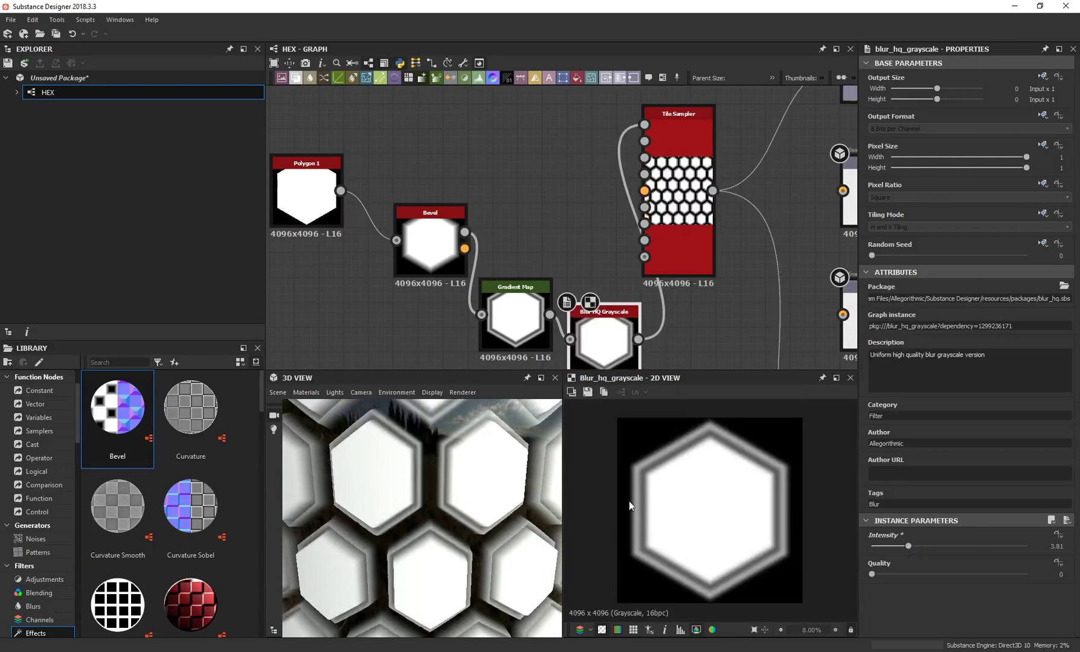
drag(399, 493, 455, 491)
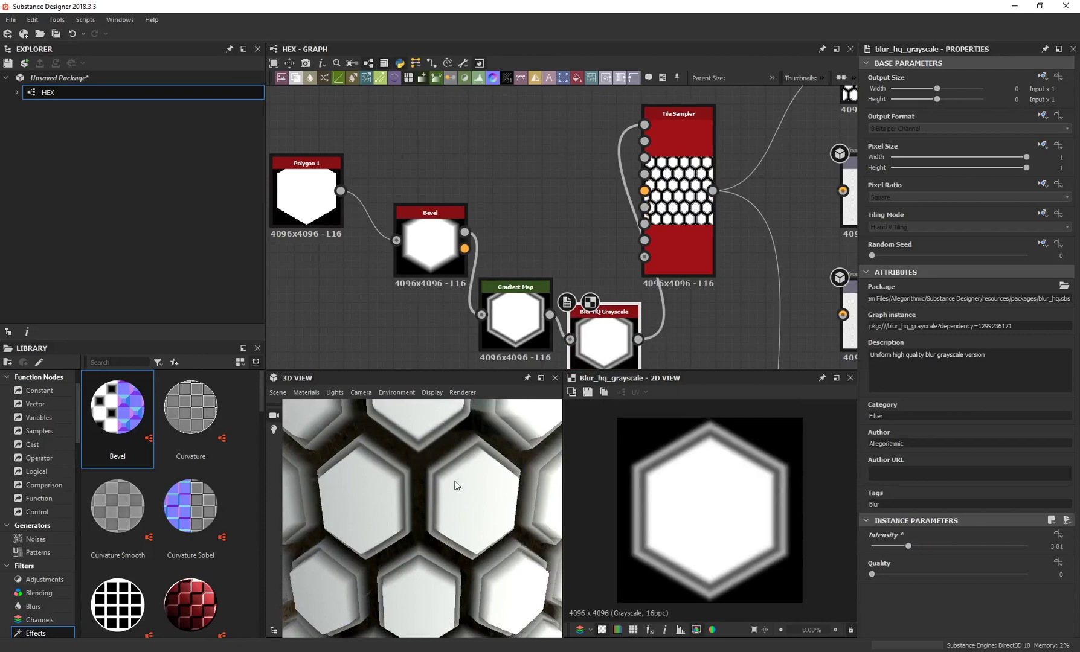
right_drag(308, 446, 365, 457)
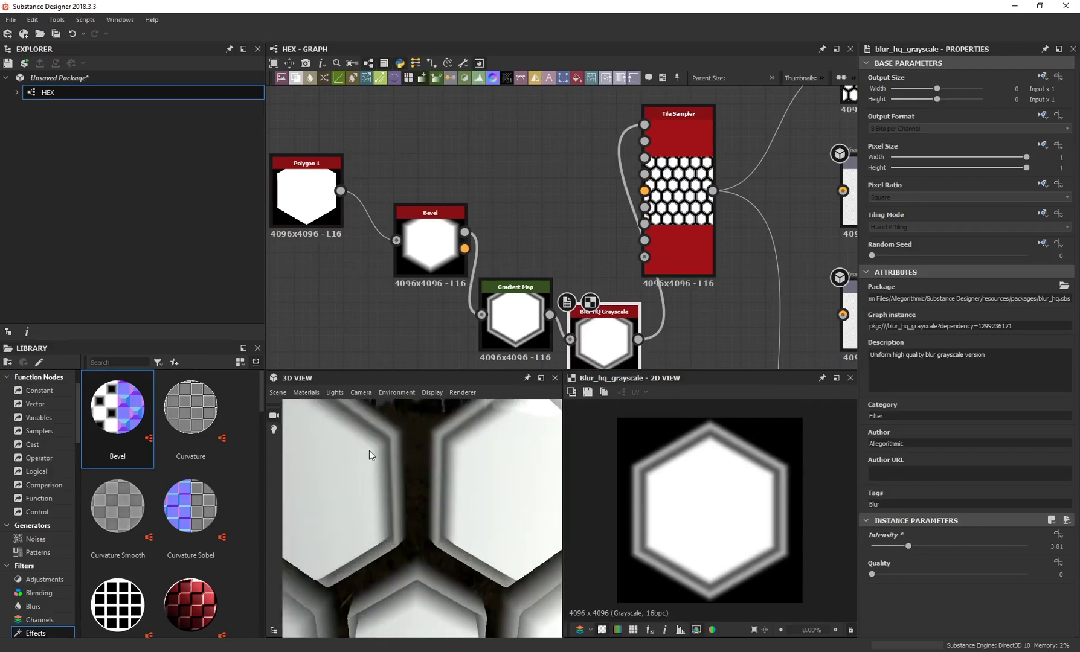
Step: Inspect the blurred hexagon edges on the cylinder from different distances and another angle
scroll(368, 450, down, 3)
scroll(426, 459, down, 2)
drag(426, 458, 459, 429)
scroll(432, 477, up, 5)
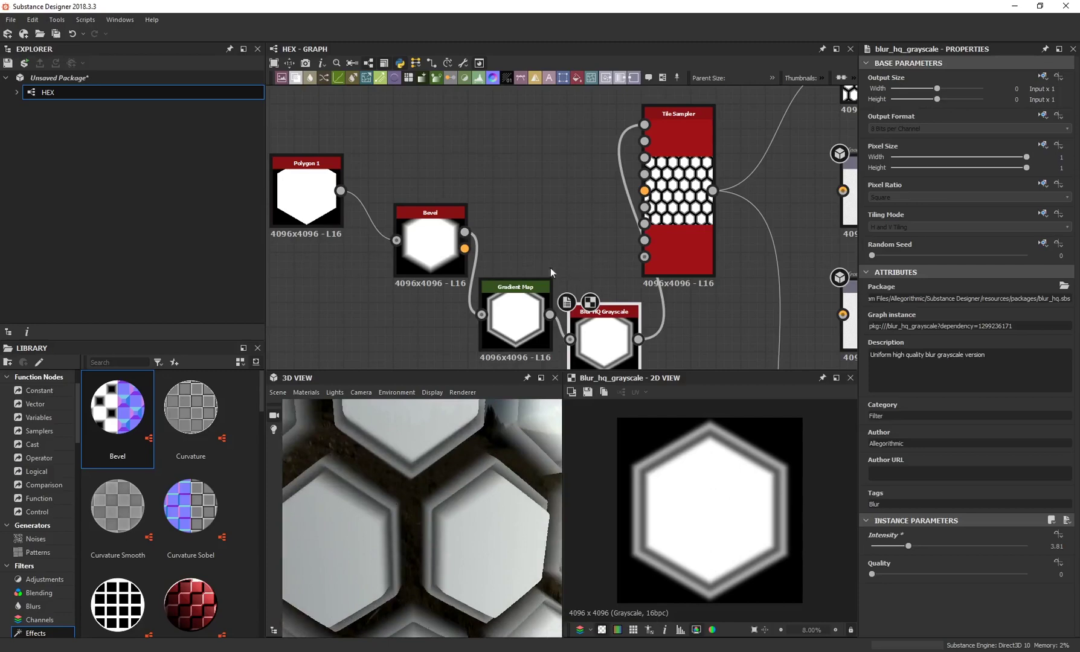
Step: Rearrange the node chain, moving Polygon 1, Bevel, Gradient Map and Blur HQ Grayscale closer together and the Tile Sampler slightly away from them
middle_drag(563, 226, 578, 182)
scroll(578, 182, down, 2)
drag(417, 176, 401, 172)
drag(487, 195, 453, 186)
drag(546, 247, 521, 231)
drag(612, 276, 595, 258)
drag(654, 157, 672, 173)
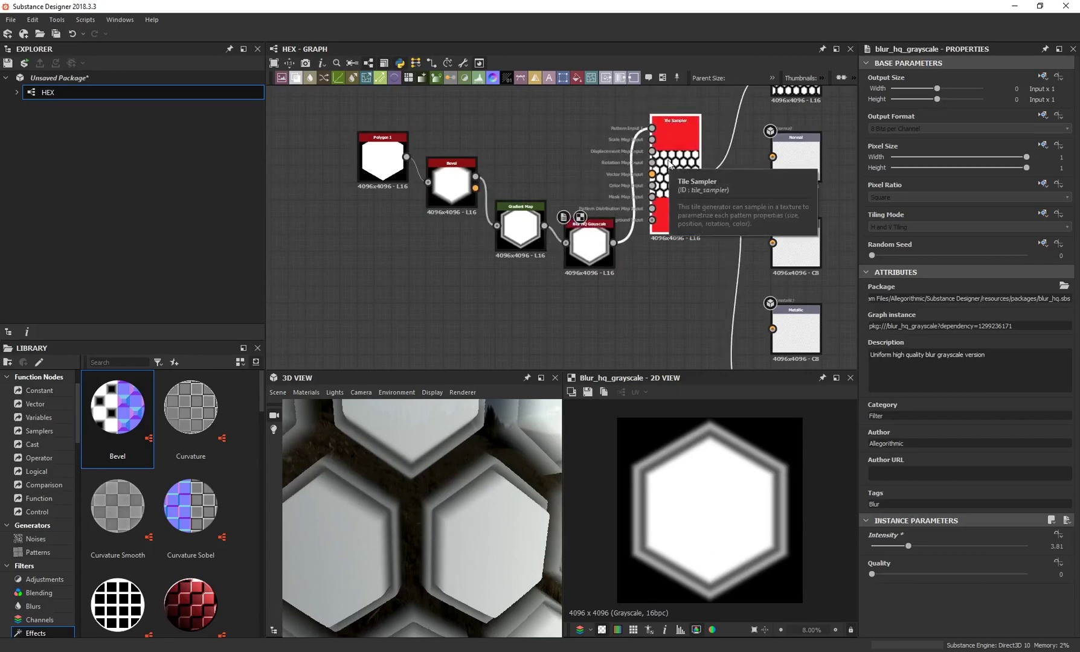
Step: Lower the Intensity of the Blur HQ Grayscale node to 3.29
scroll(441, 510, down, 4)
drag(446, 501, 435, 502)
scroll(436, 506, down, 1)
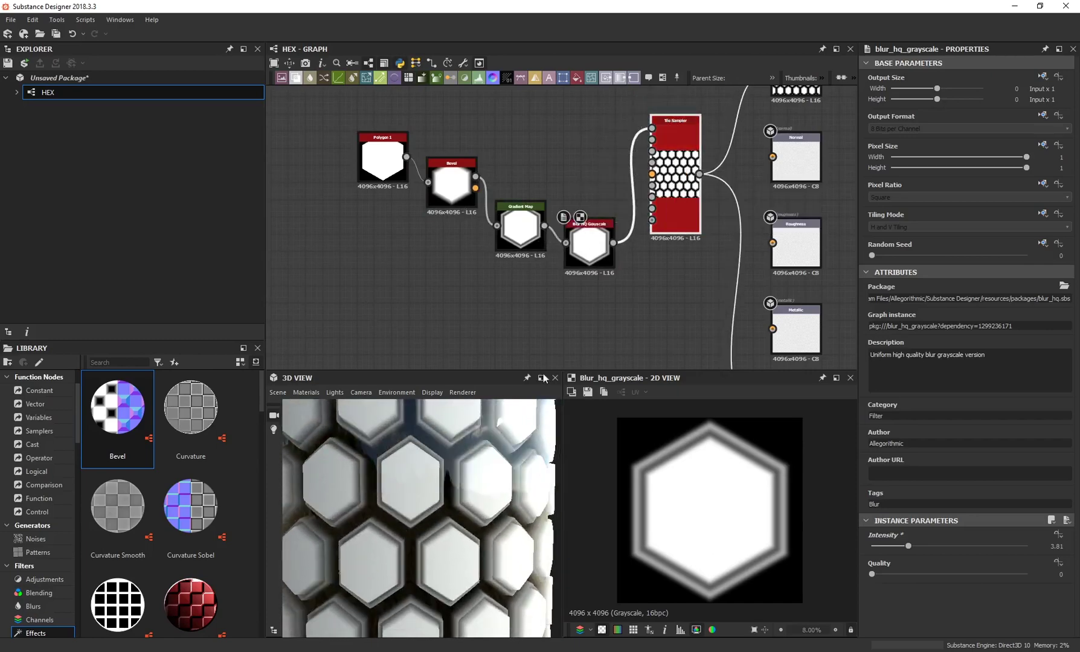
scroll(592, 247, up, 4)
scroll(592, 247, down, 2)
middle_drag(580, 173, 588, 192)
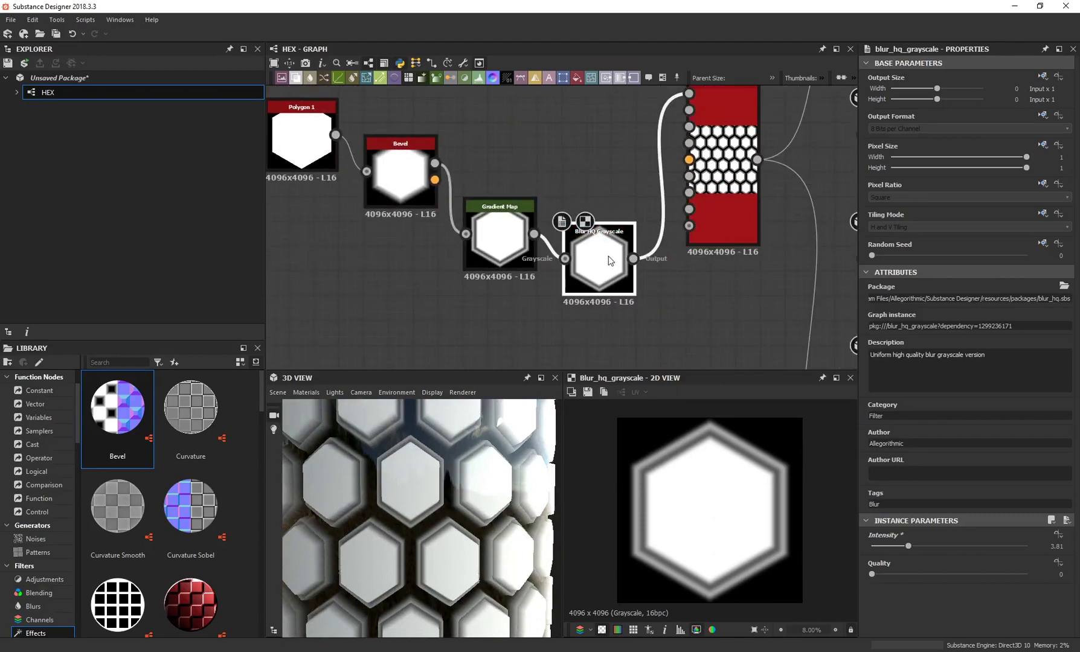
drag(908, 546, 903, 548)
Step: Examine the hexagon edges on the cylinder from near, far and different angles with the reduced blur
scroll(437, 502, down, 2)
scroll(438, 501, down, 1)
drag(437, 501, 419, 482)
scroll(414, 483, up, 5)
scroll(415, 482, down, 1)
scroll(413, 481, down, 3)
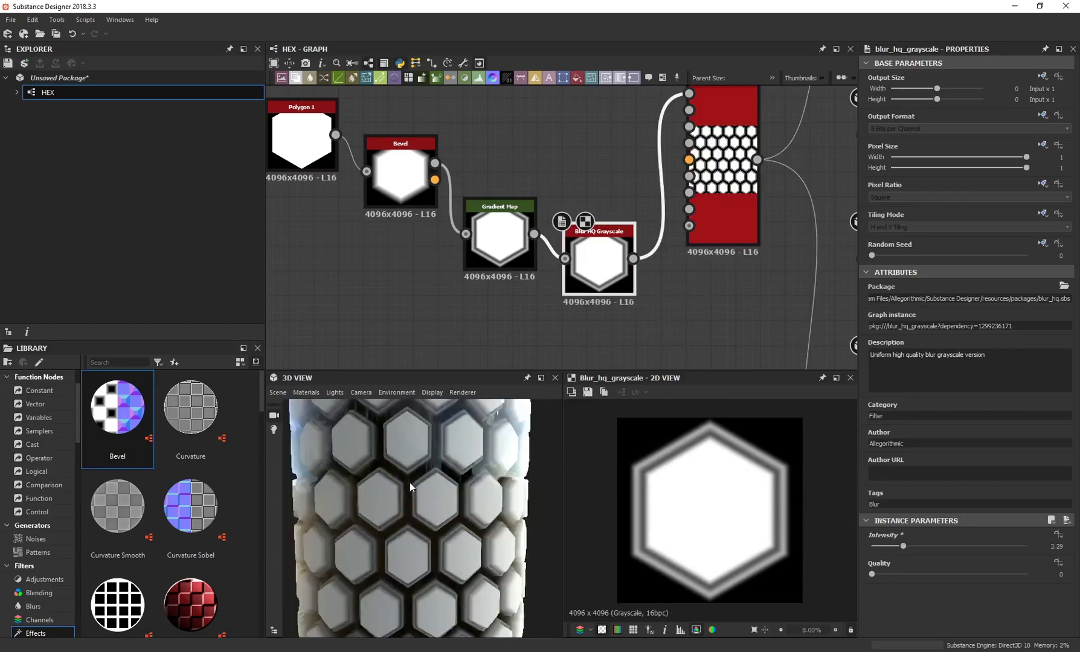
scroll(428, 466, up, 3)
scroll(396, 500, up, 1)
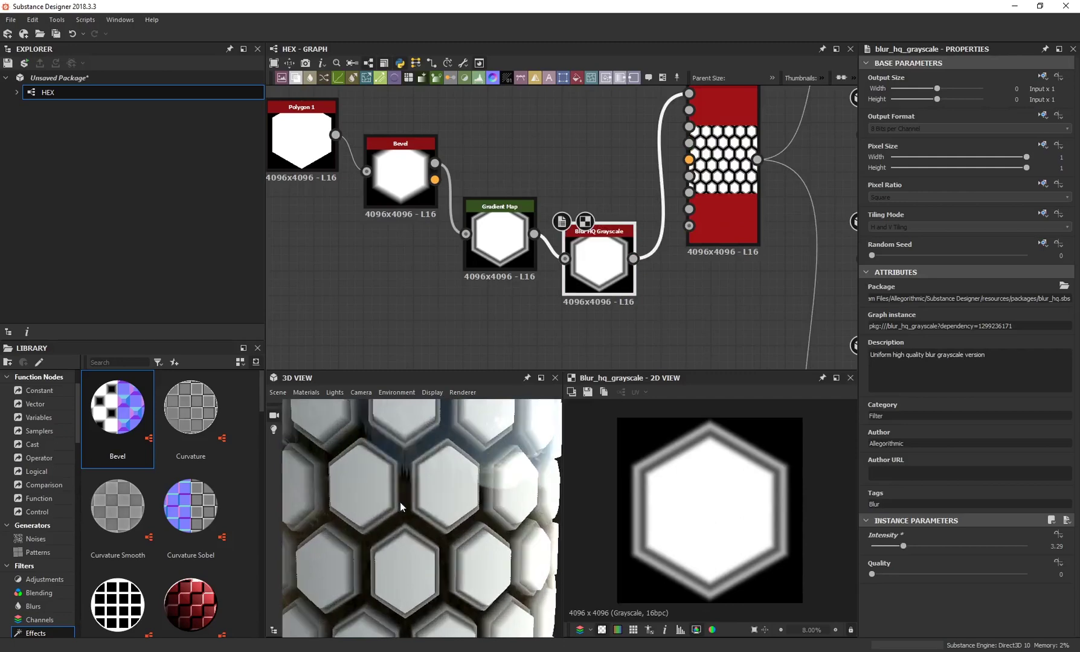
drag(363, 528, 458, 475)
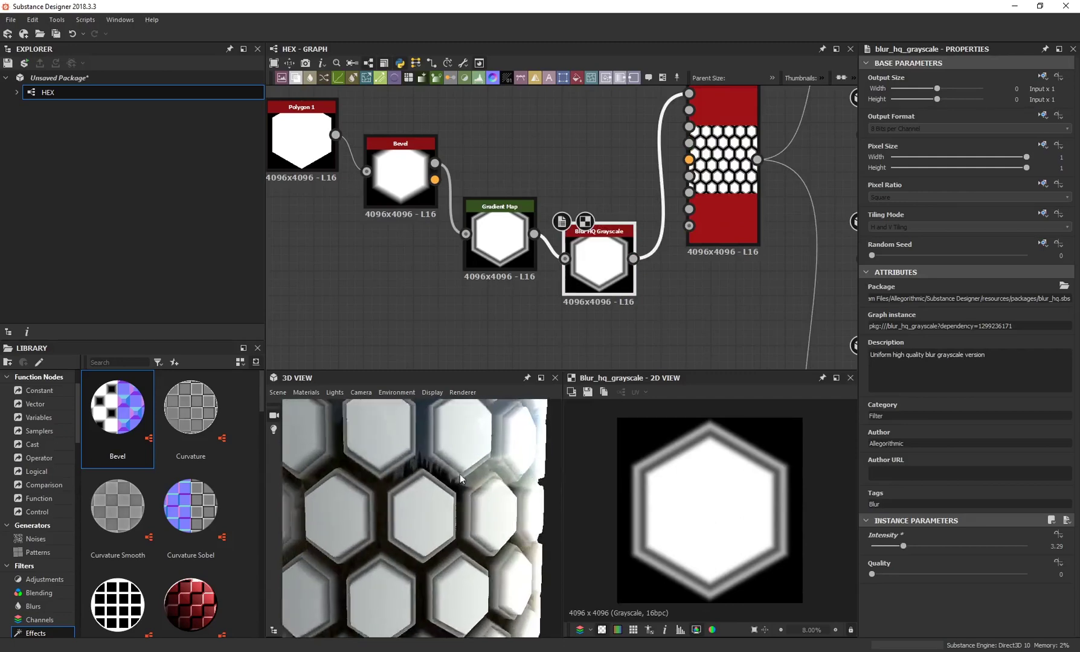
scroll(458, 475, down, 2)
Step: Raise the Tile Sampler's Scale to 1.38 to narrow the gaps between the hexagons
scroll(724, 164, down, 3)
click(718, 144)
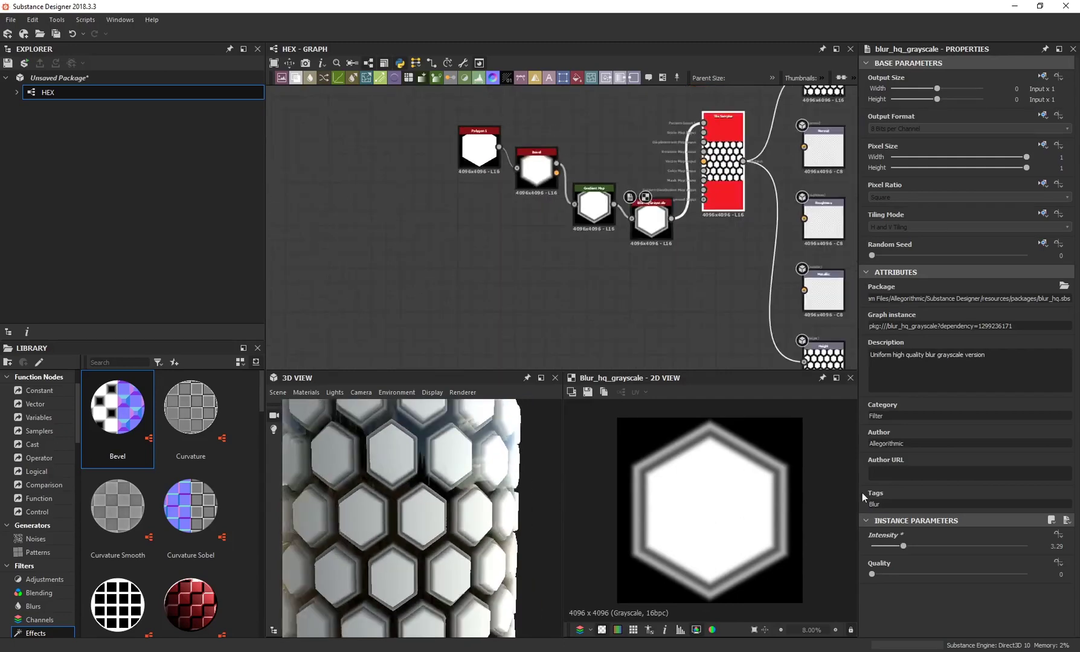
scroll(872, 530, down, 5)
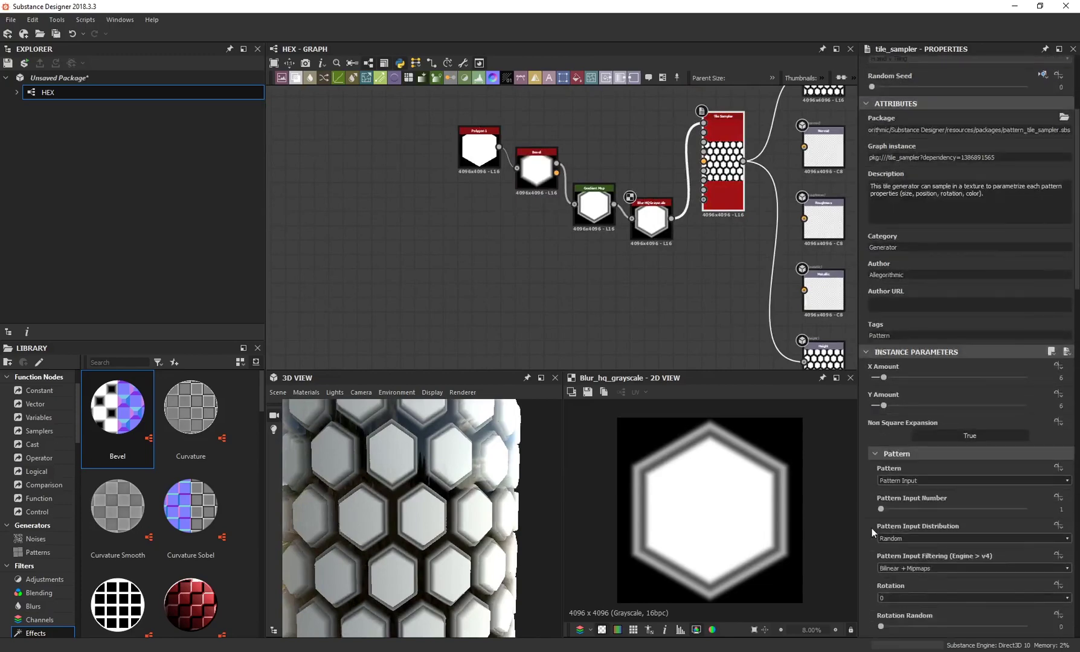
scroll(871, 530, down, 8)
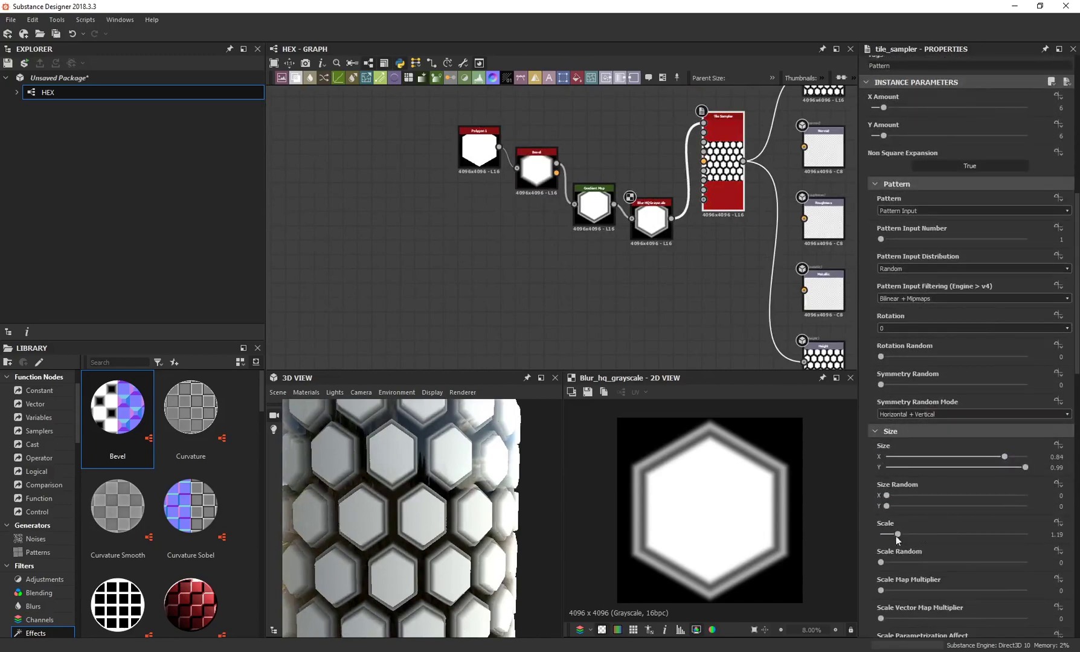
drag(899, 537, 901, 537)
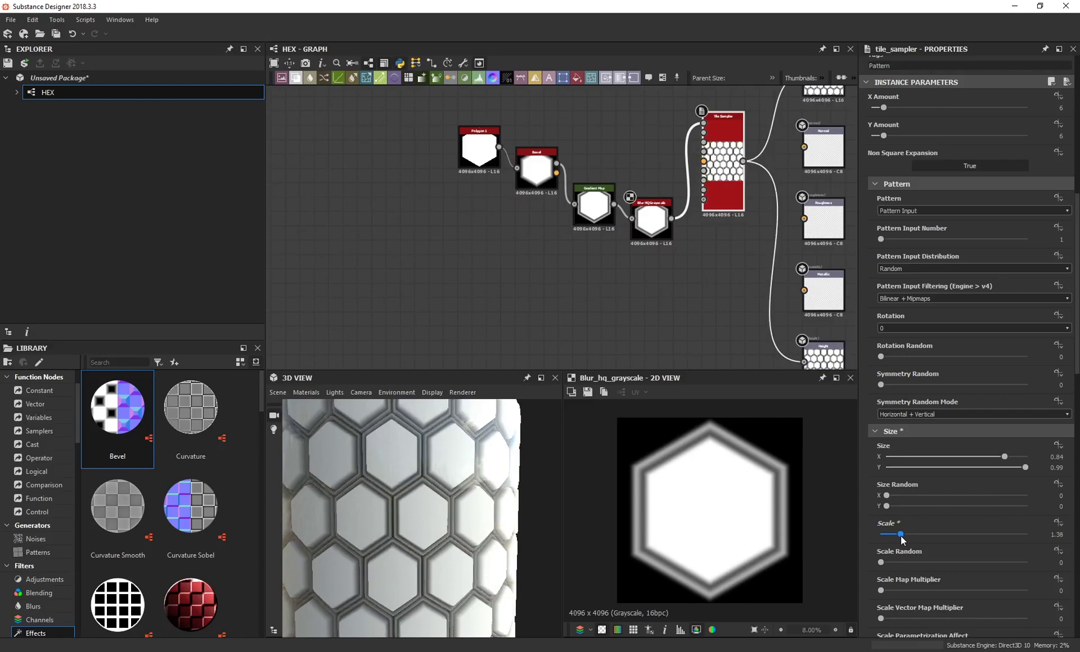
Step: Examine the tightened hexagon pattern and the grooves between tiles on the cylinder, close up and from a distance
scroll(401, 493, down, 4)
scroll(391, 513, up, 6)
scroll(389, 512, up, 4)
middle_drag(389, 512, 404, 511)
scroll(403, 507, down, 6)
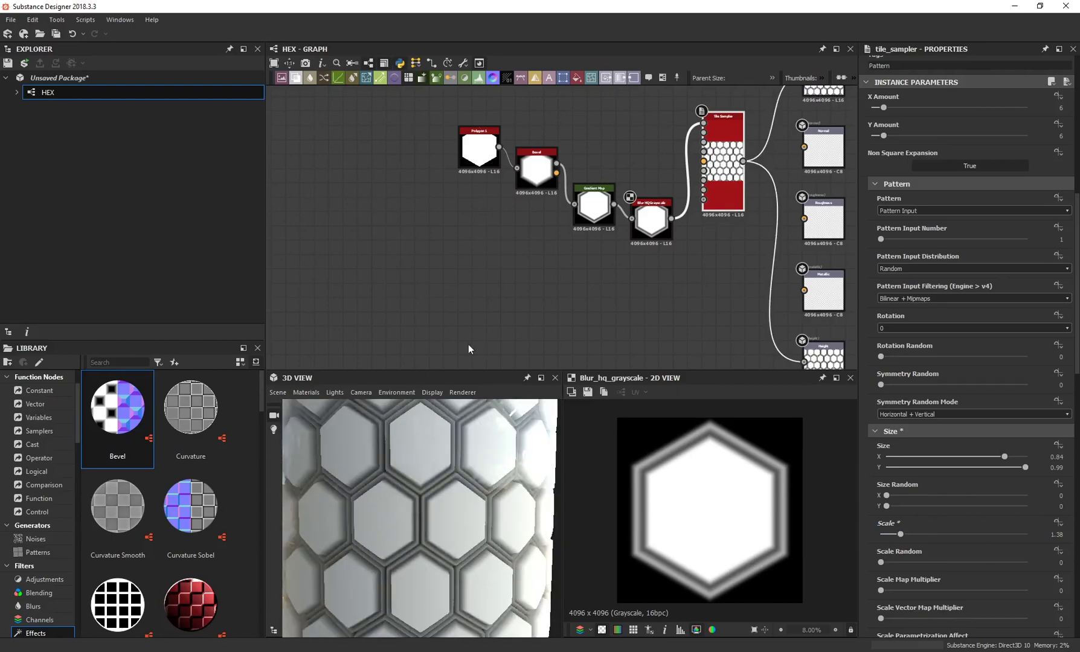
scroll(386, 495, up, 4)
scroll(546, 242, up, 5)
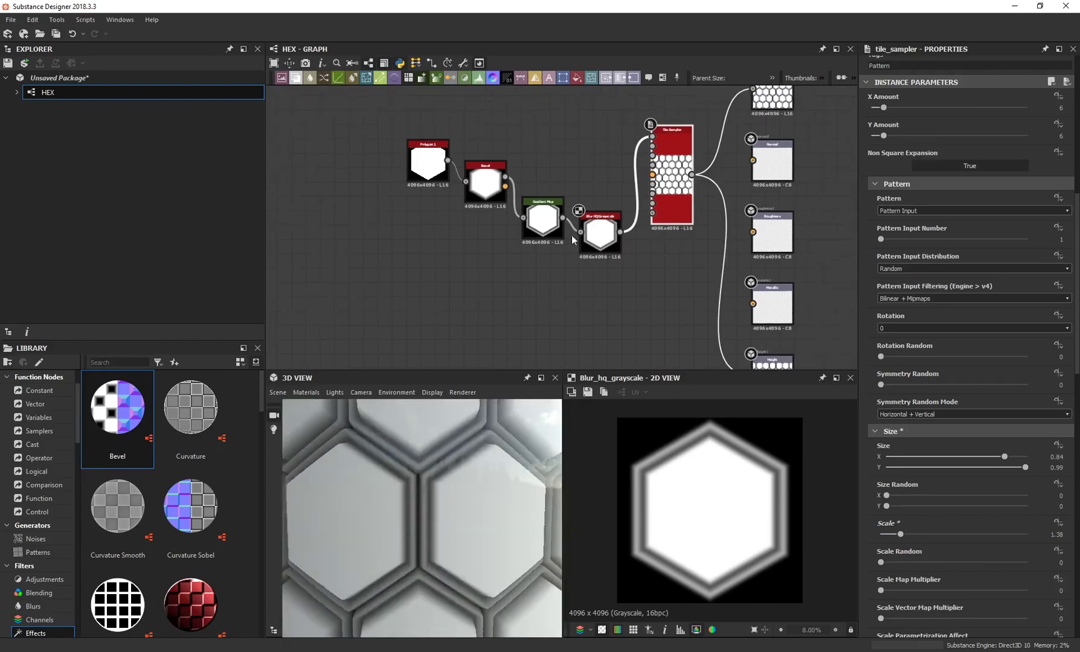
scroll(429, 497, down, 5)
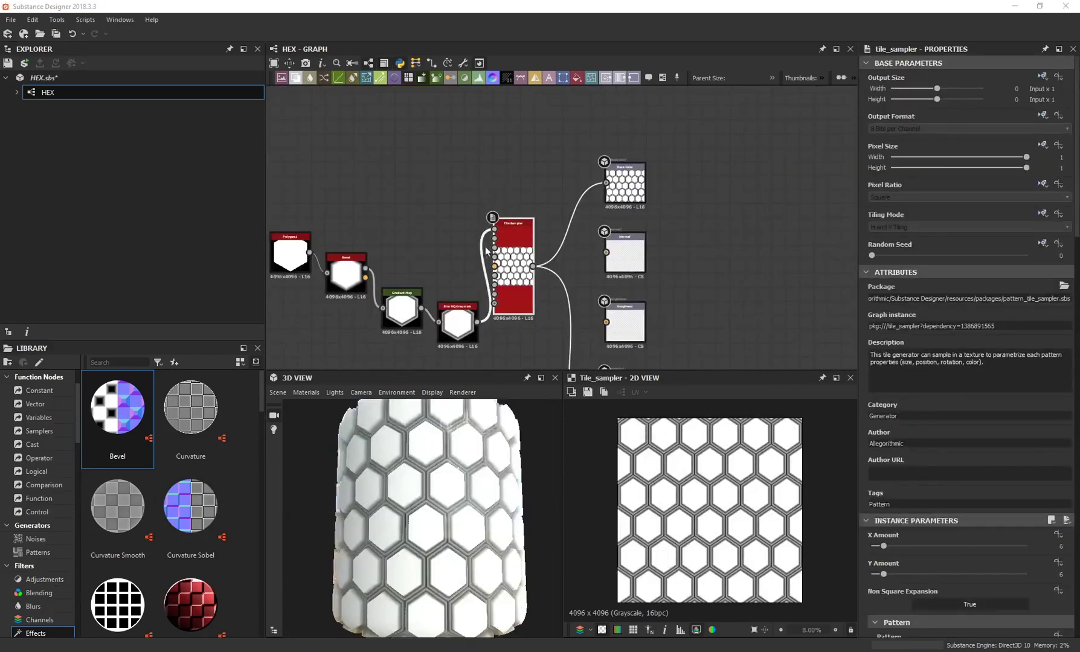
Step: Try a Color Random of 0.63 on the Tile Sampler and inspect the varied hexagon tones and heights on the cylinder
scroll(510, 266, up, 3)
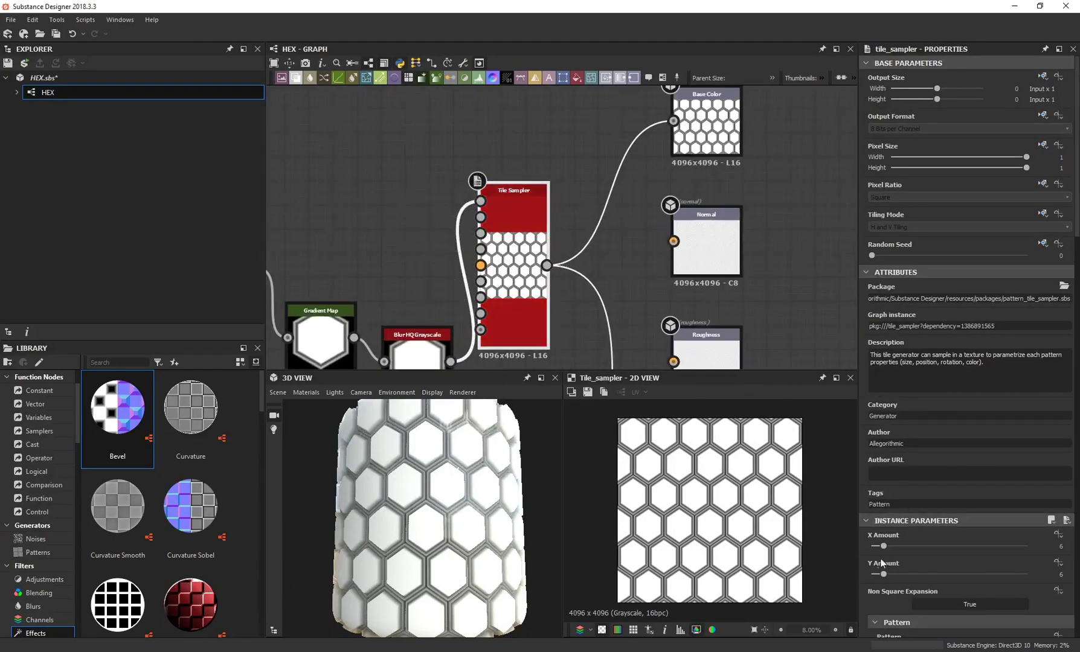
scroll(870, 559, down, 5)
scroll(867, 554, down, 10)
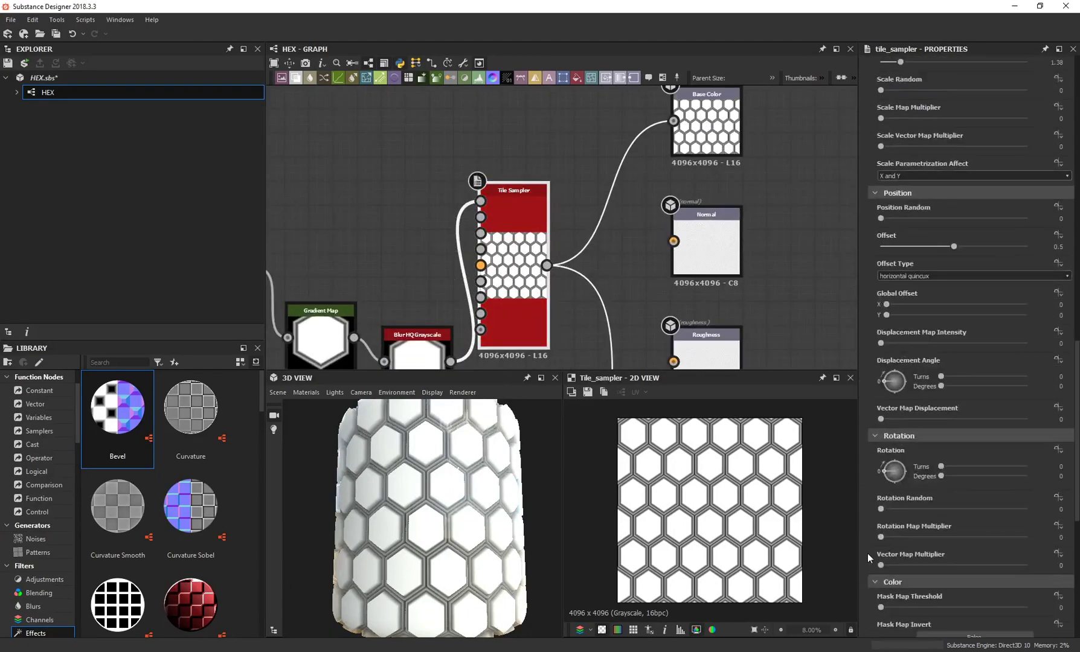
scroll(867, 553, down, 4)
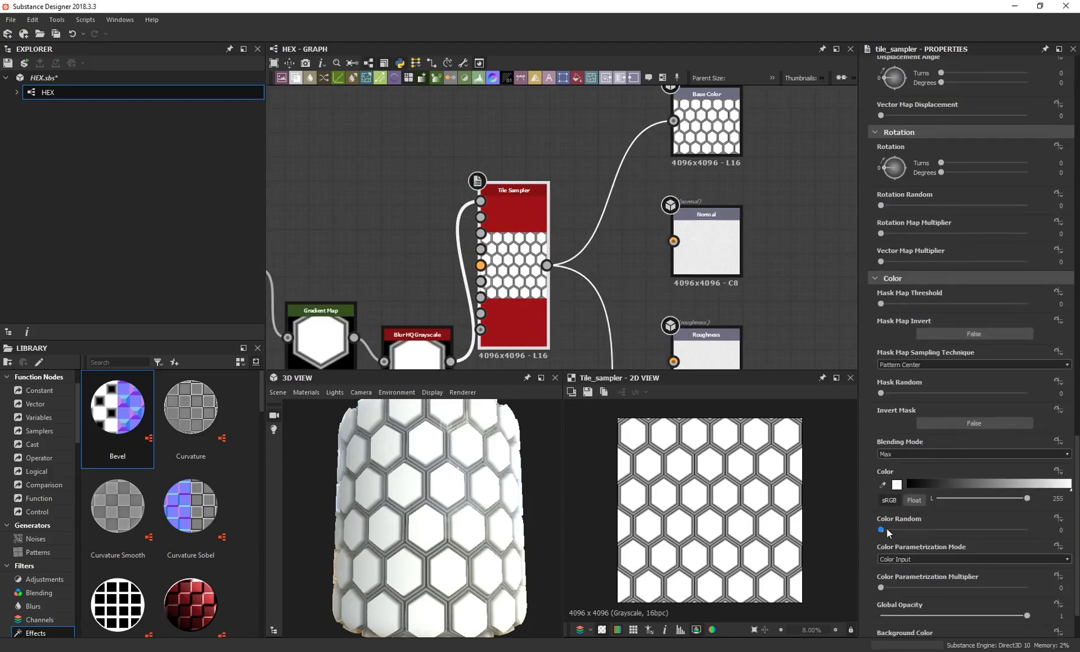
drag(882, 532, 972, 535)
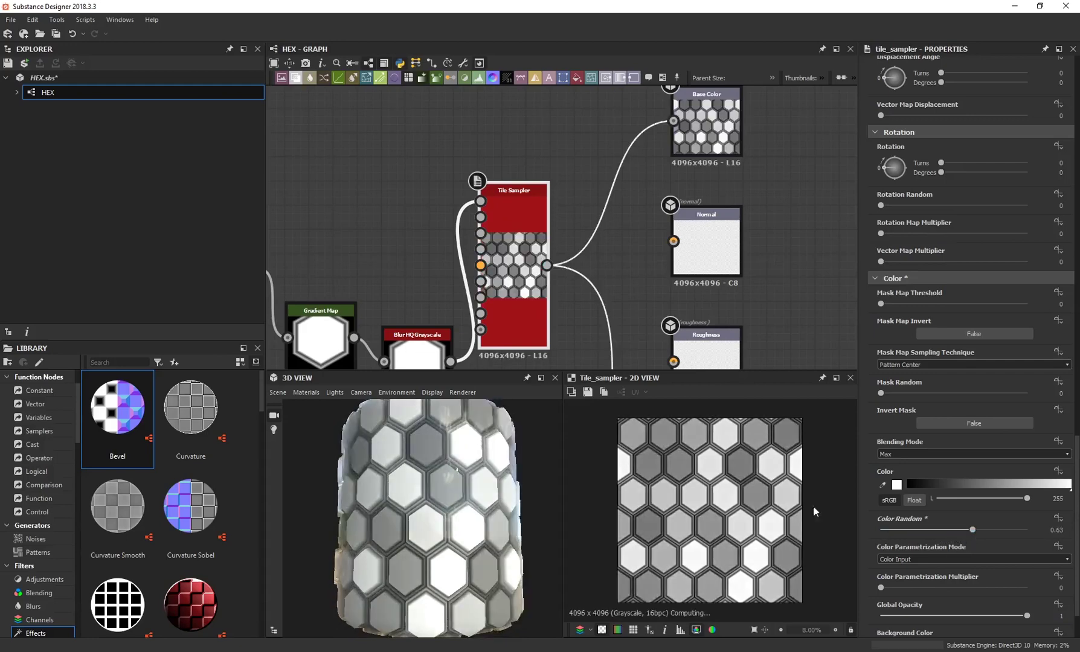
drag(409, 476, 423, 513)
scroll(392, 492, up, 6)
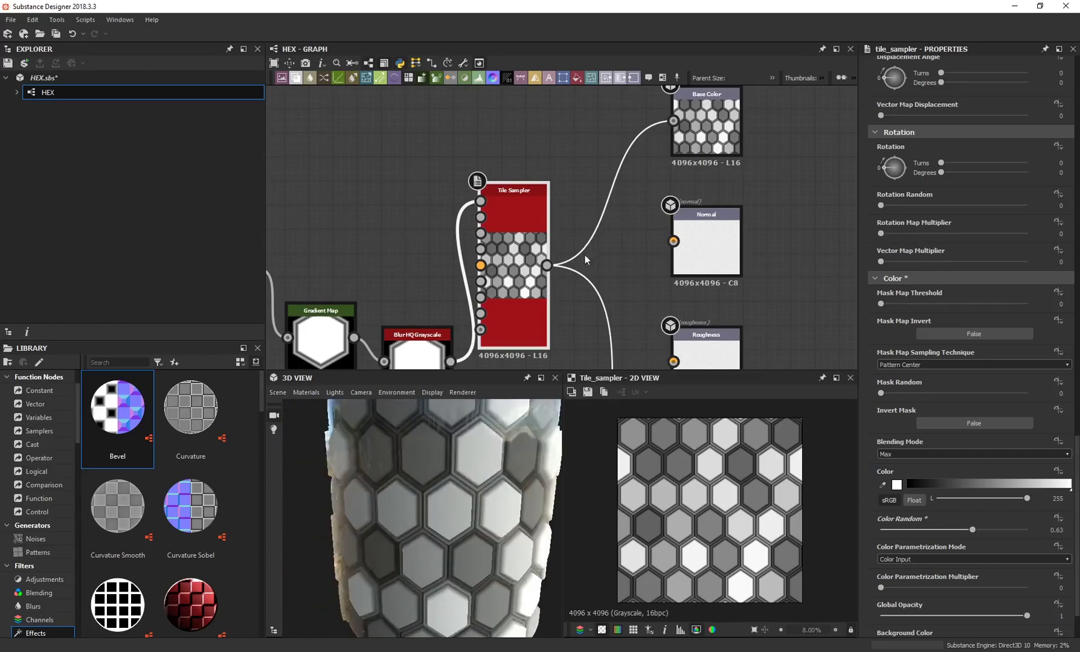
scroll(477, 204, down, 4)
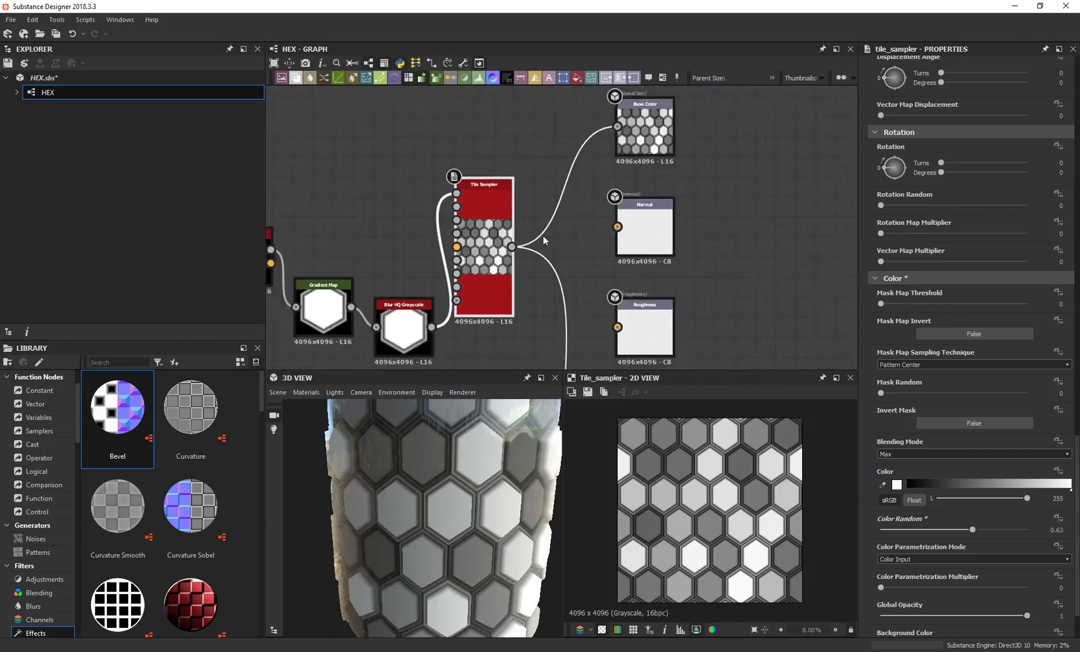
Step: Connect the Tile Sampler's output to the Roughness output and check the reflections on the cylinder
drag(471, 196, 560, 262)
drag(415, 469, 353, 535)
drag(356, 495, 431, 474)
scroll(439, 508, down, 5)
scroll(431, 474, up, 2)
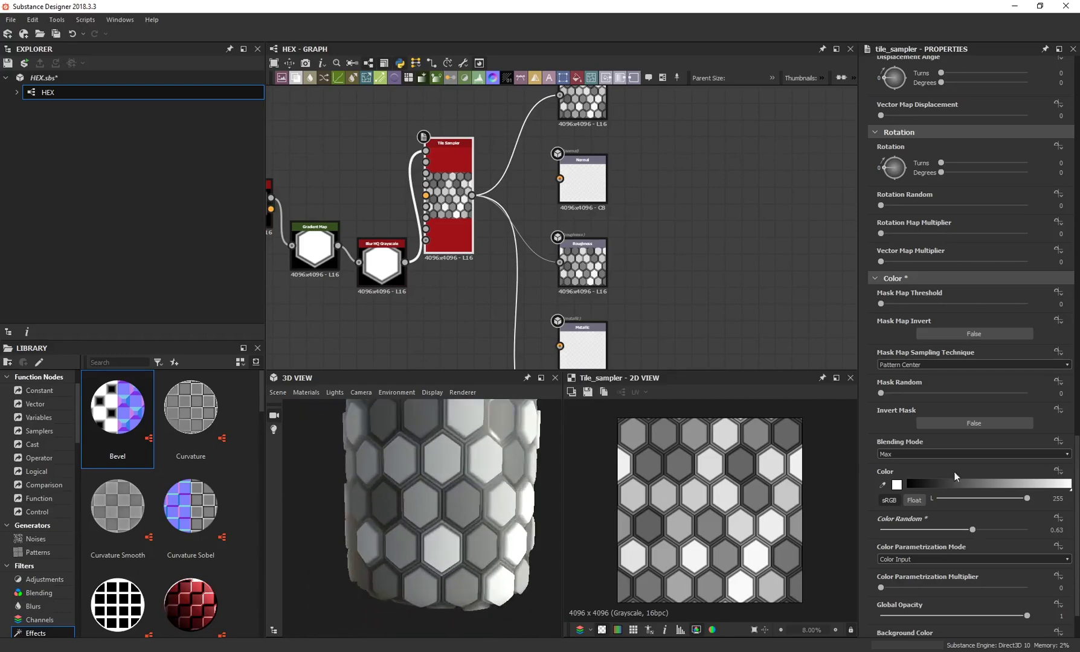
Step: Reset the Tile Sampler's Color Random to 0 and view the whole cylinder
mouse_move(436, 515)
mouse_down()
mouse_move(435, 462)
mouse_move(449, 435)
mouse_move(460, 485)
mouse_move(449, 500)
mouse_up()
drag(971, 531, 867, 530)
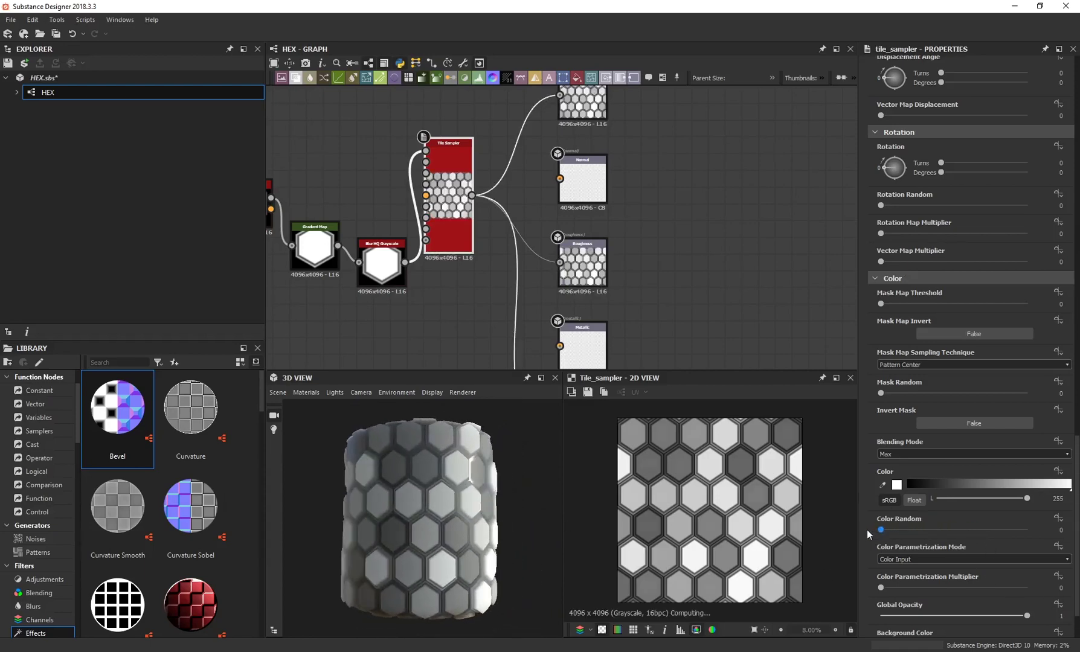
drag(500, 493, 493, 463)
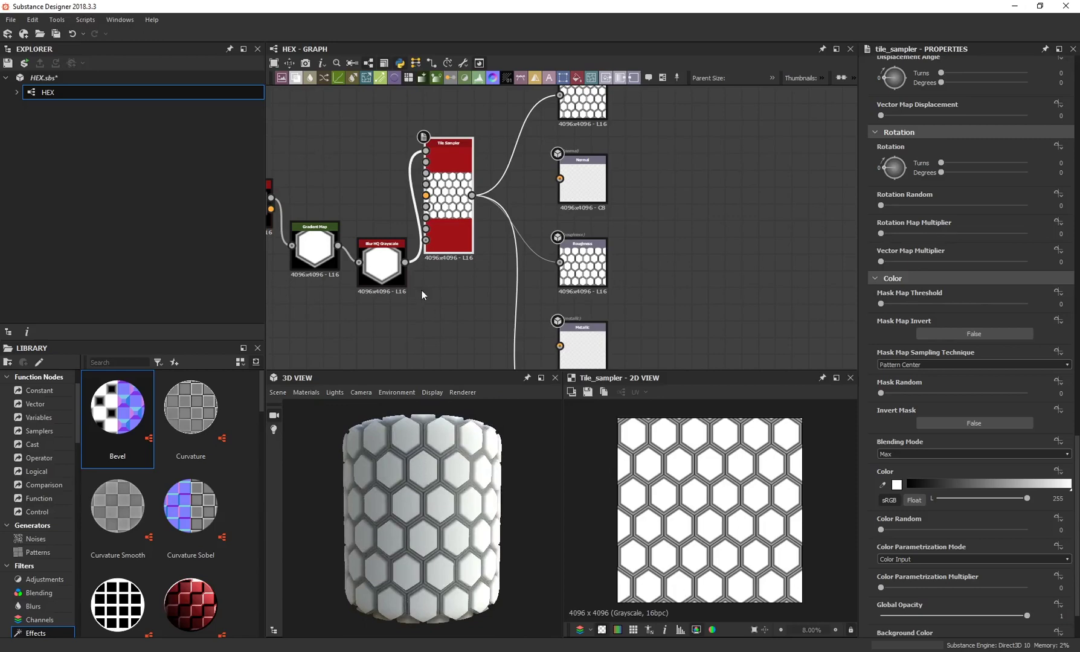
Step: Add a Blend node and place it beside the Base Color output
middle_drag(479, 240, 482, 315)
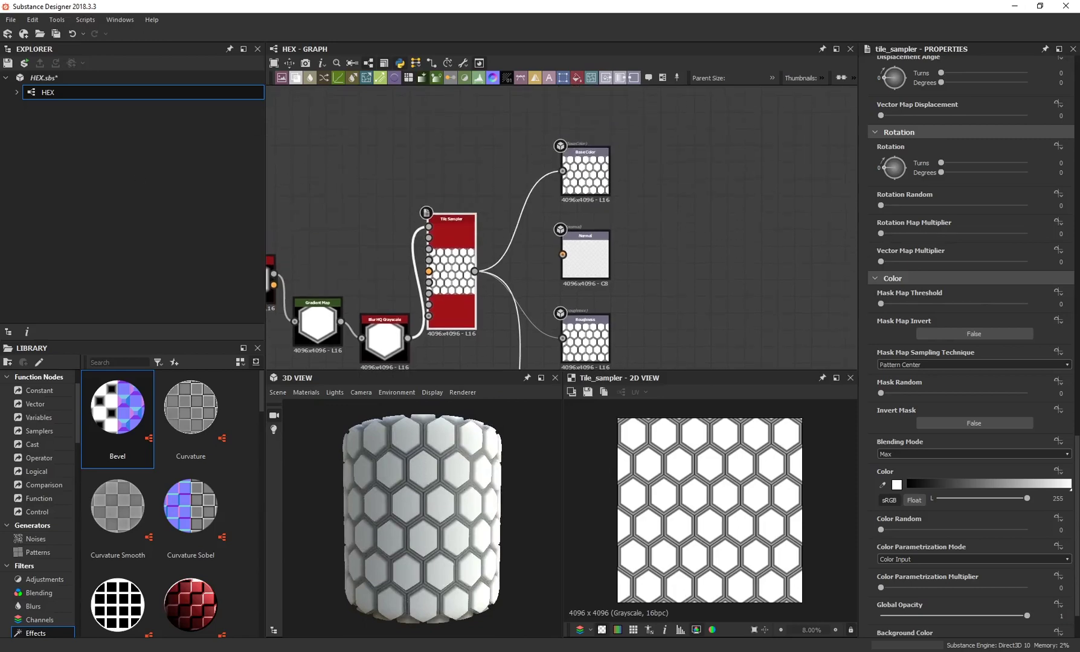
click(511, 175)
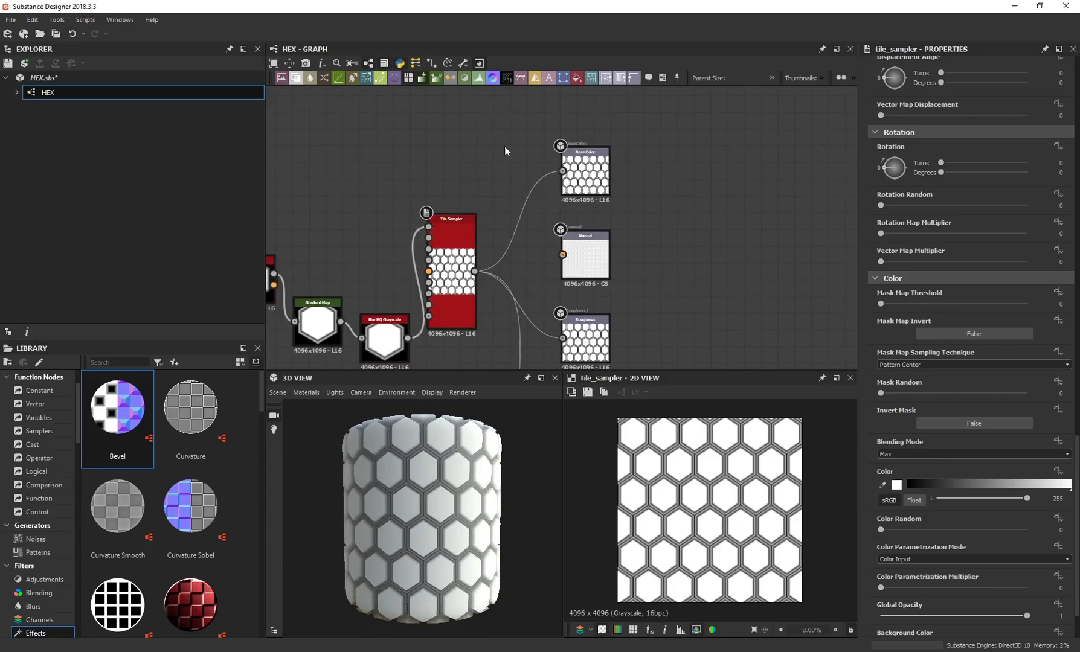
key(space)
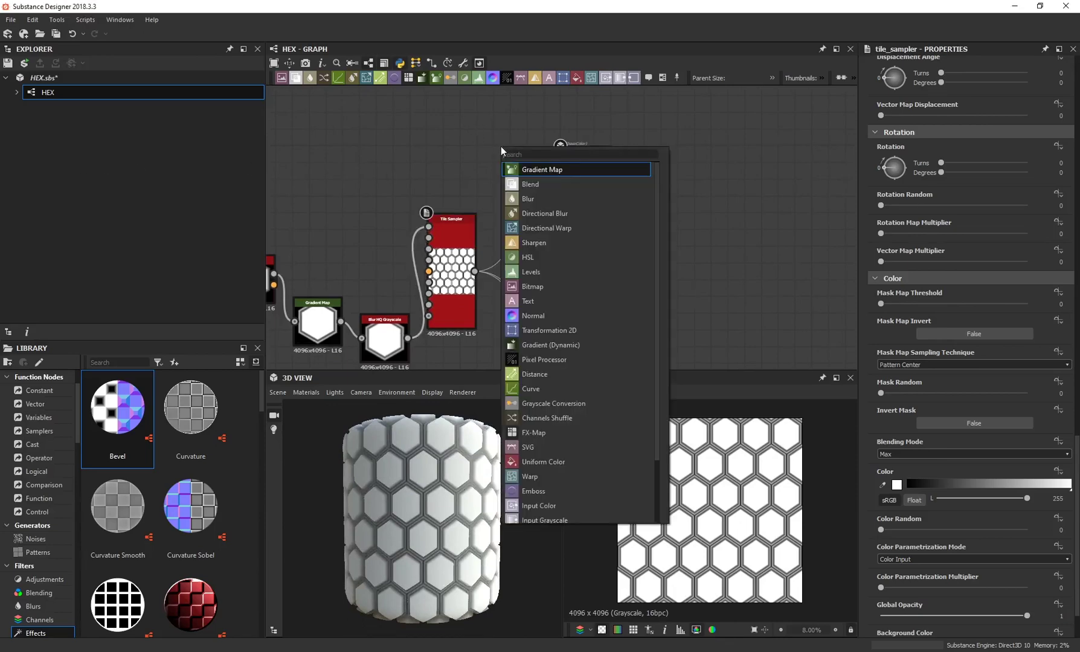
click(533, 185)
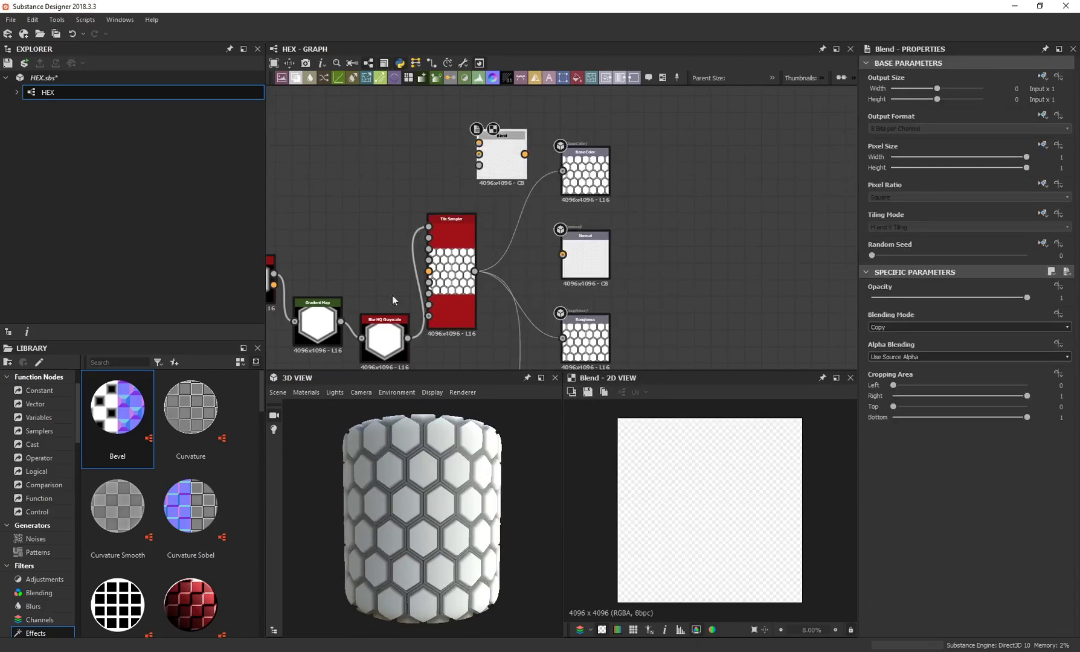
drag(508, 147, 509, 160)
Step: Add a Gradient Map node feeding the Blend's Foreground, with the Tile Sampler driving its Opacity and the Blend output connected to Base Color
click(412, 131)
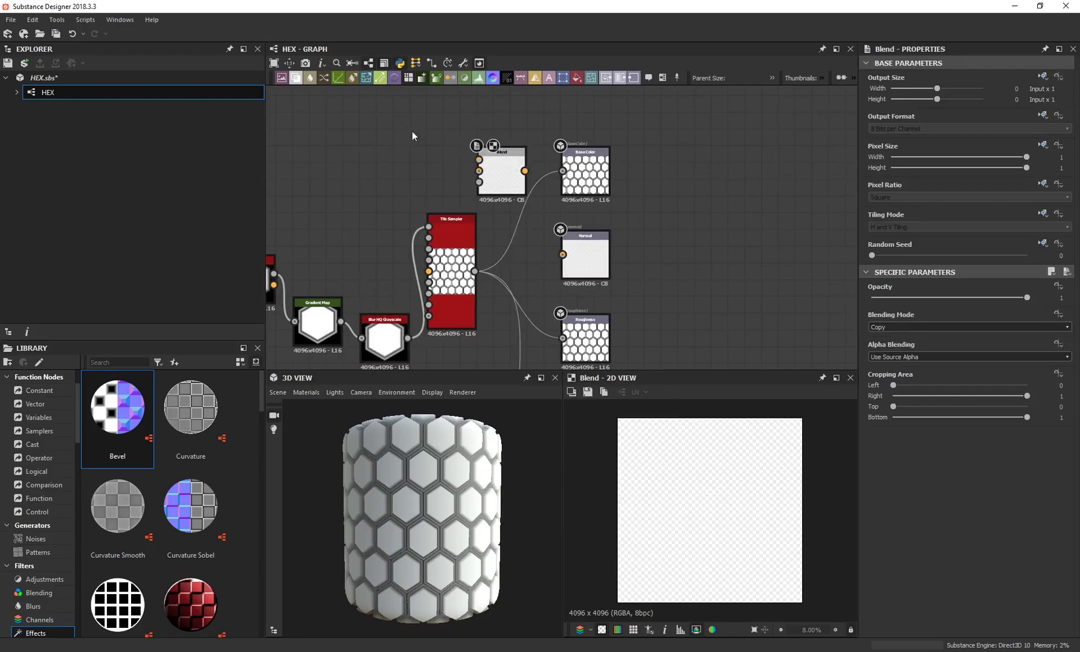
key(space)
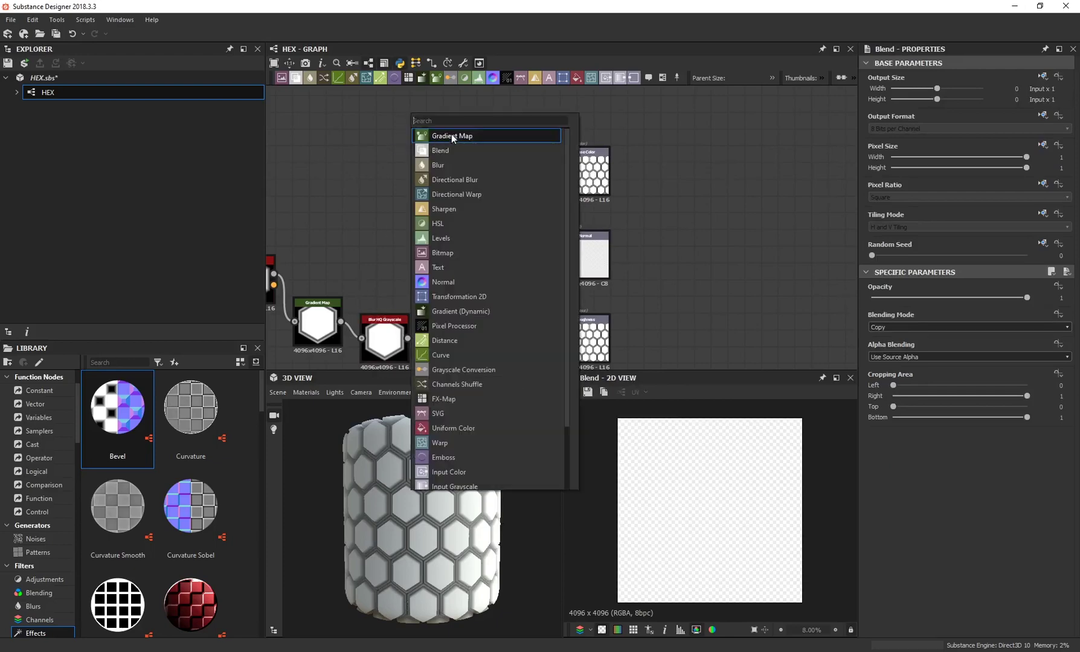
key(Escape)
key(ctrl+v)
drag(476, 272, 480, 183)
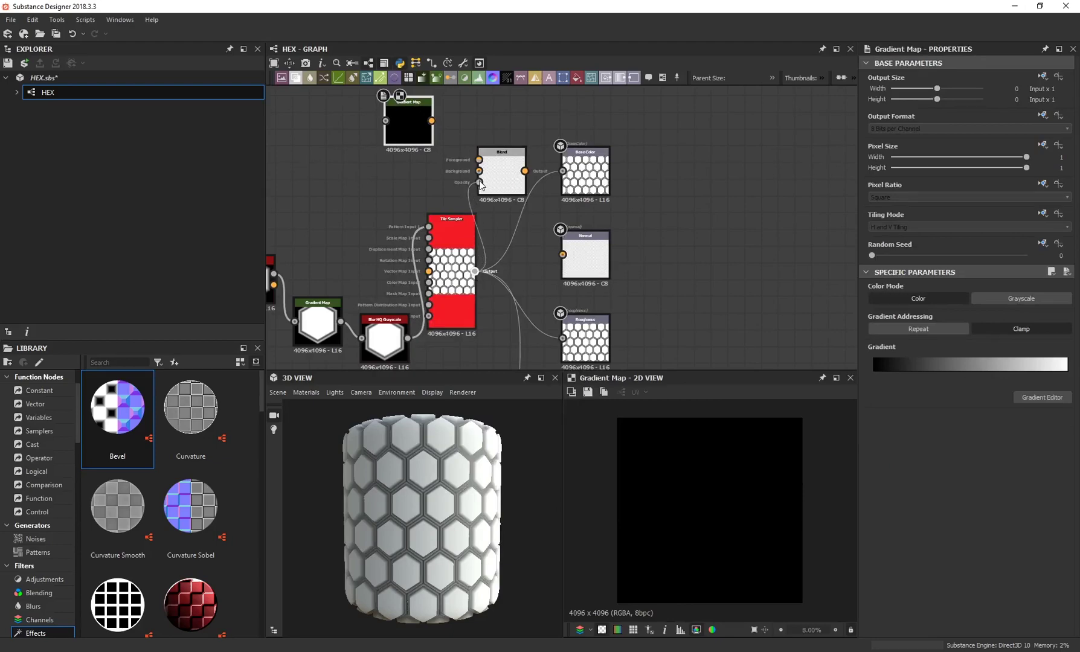
drag(432, 121, 562, 171)
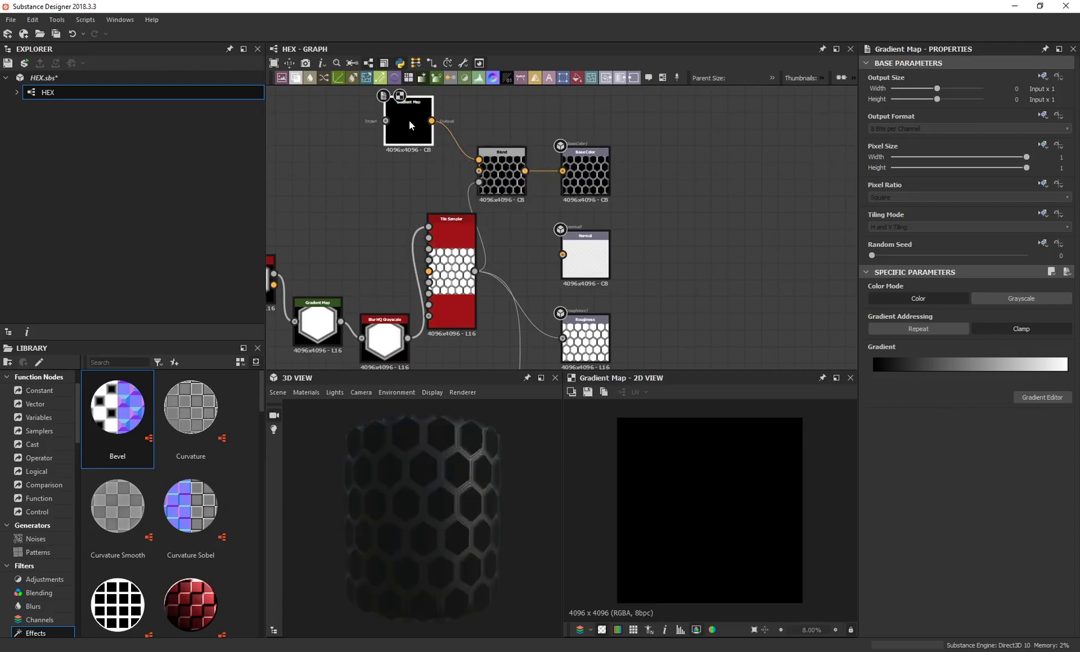
Step: Open the Gradient Editor of the new Gradient Map node
click(1042, 397)
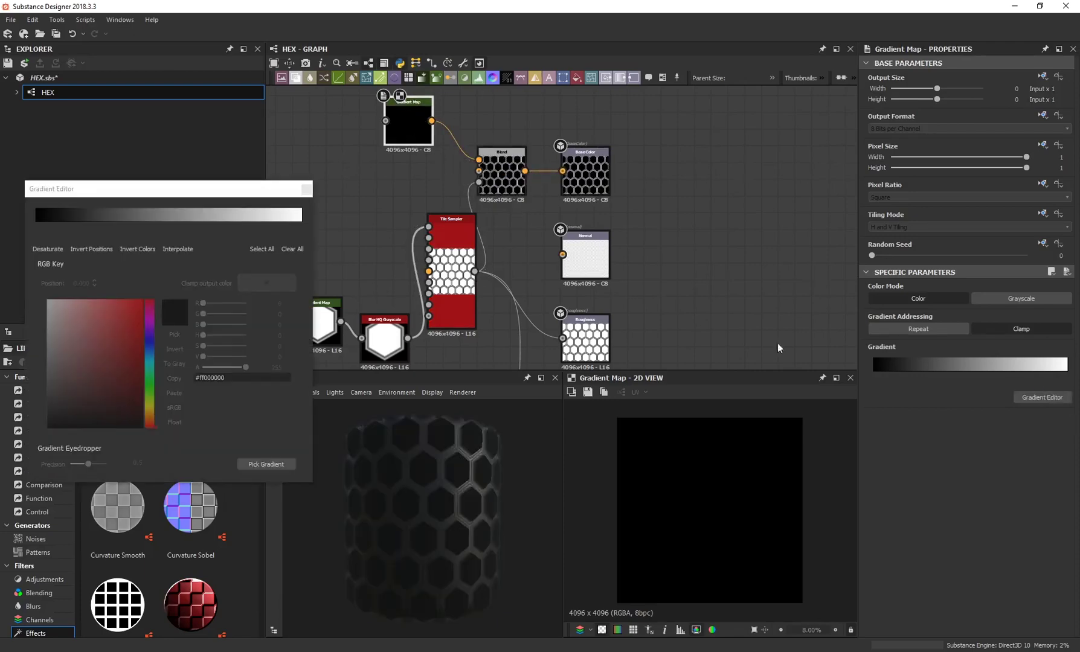
click(81, 223)
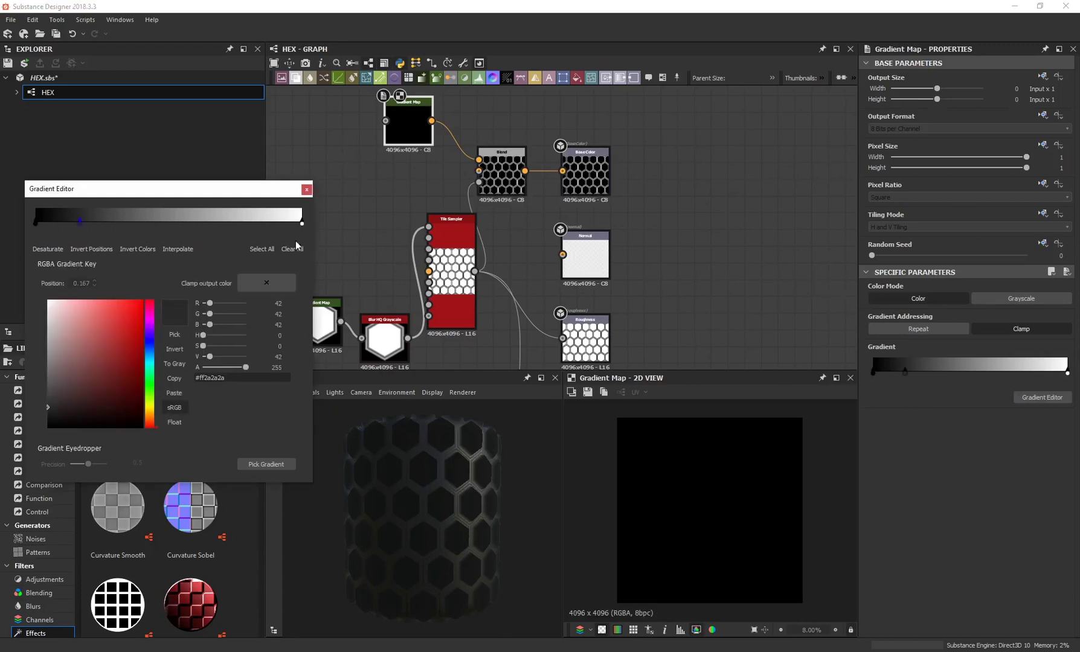
drag(81, 222, 95, 225)
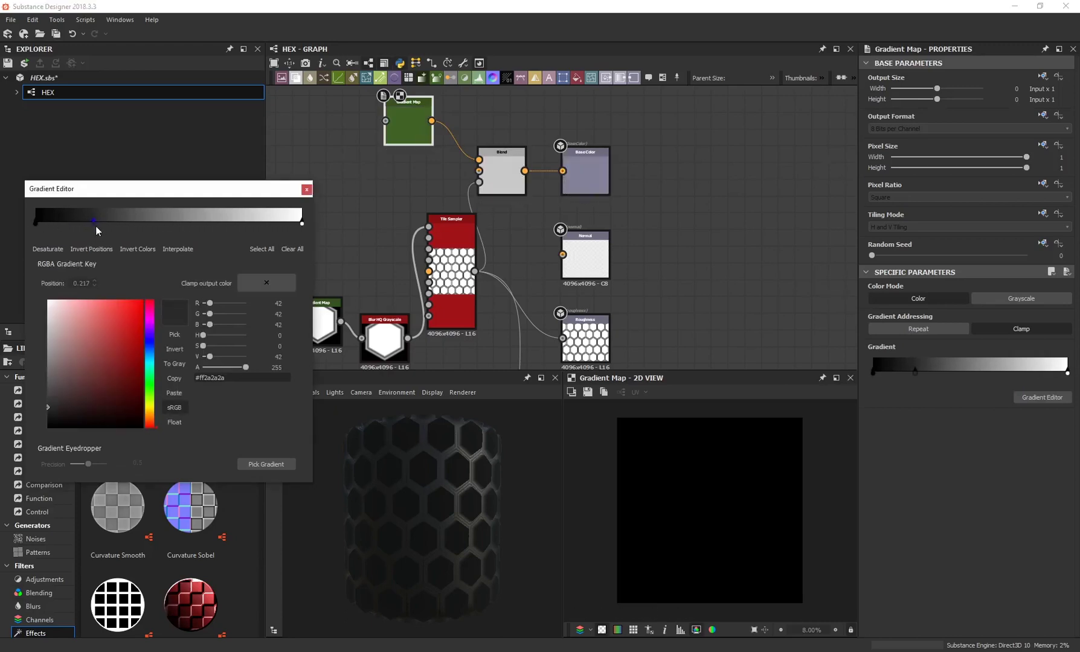
key(Delete)
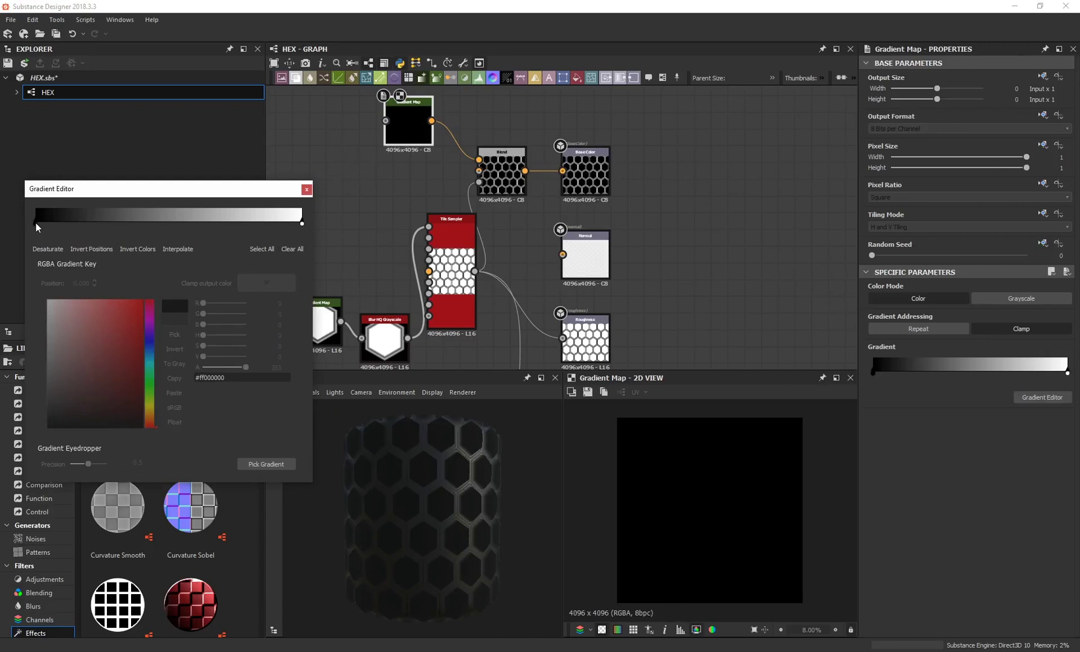
Step: Set the gradient's start key to light blue and move the white end key to position 0.435
click(36, 223)
click(121, 332)
mouse_move(121, 333)
mouse_down()
mouse_move(135, 321)
mouse_move(128, 331)
mouse_move(152, 356)
mouse_move(114, 318)
mouse_move(112, 299)
mouse_up()
click(120, 306)
click(152, 350)
drag(300, 228, 150, 219)
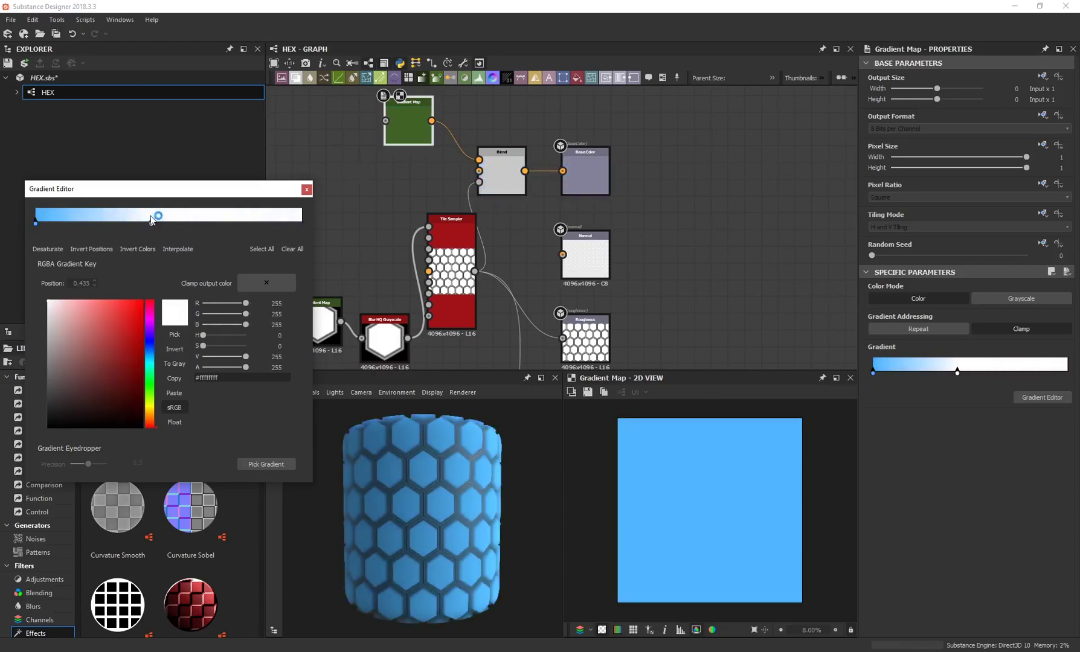
Step: Inspect the blue hexagons on the cylinder in the 3D preview and close the Gradient Editor
scroll(443, 495, up, 6)
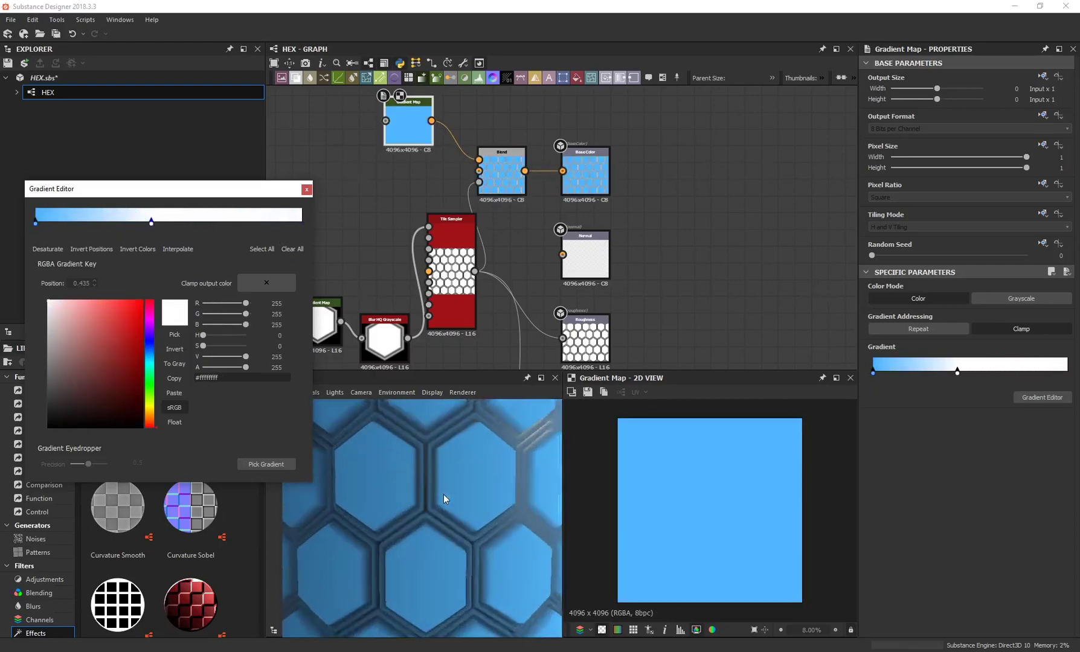
scroll(433, 470, down, 8)
mouse_move(434, 469)
mouse_down()
mouse_move(455, 502)
mouse_move(421, 474)
mouse_up()
scroll(425, 486, up, 5)
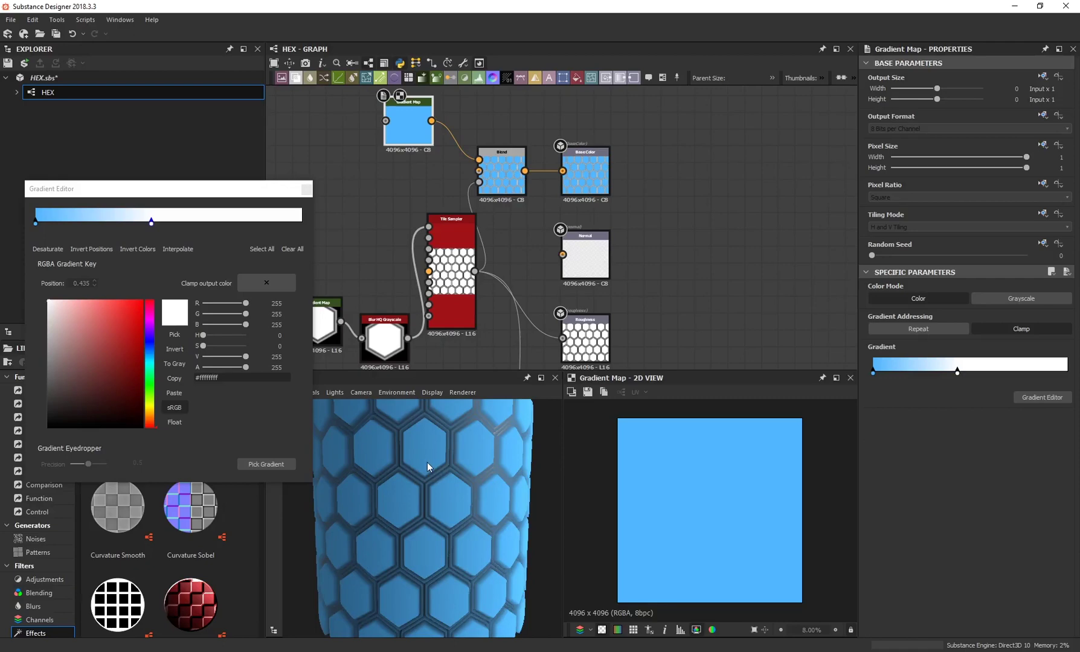
click(308, 189)
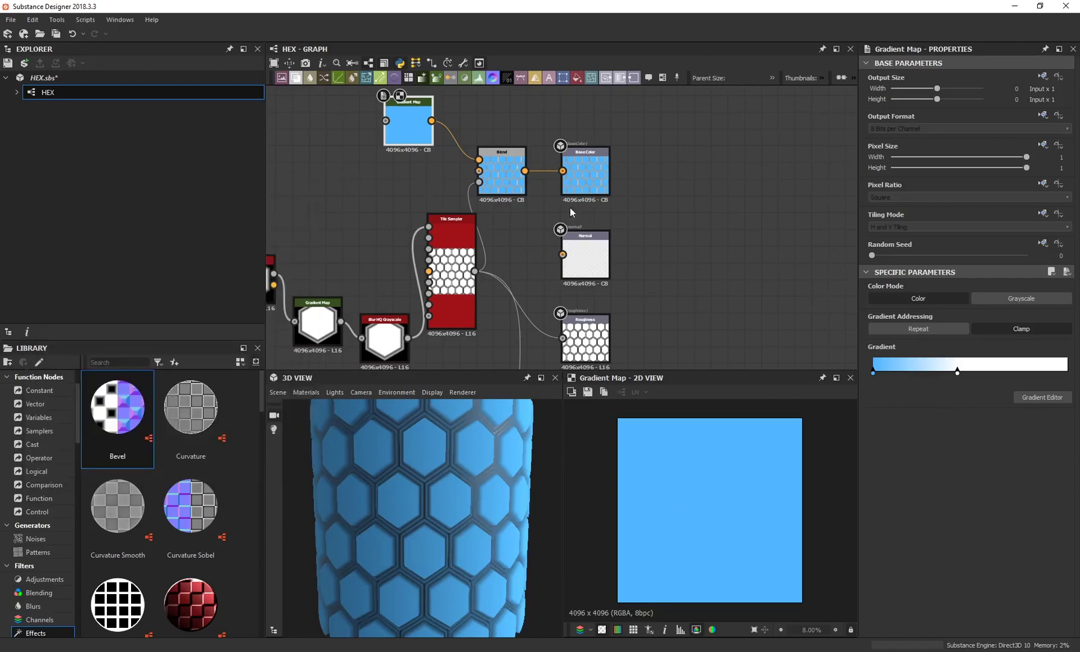
Step: Delete the Blend and its color Gradient Map node, and connect the Tile Sampler output directly to Base Color
click(501, 172)
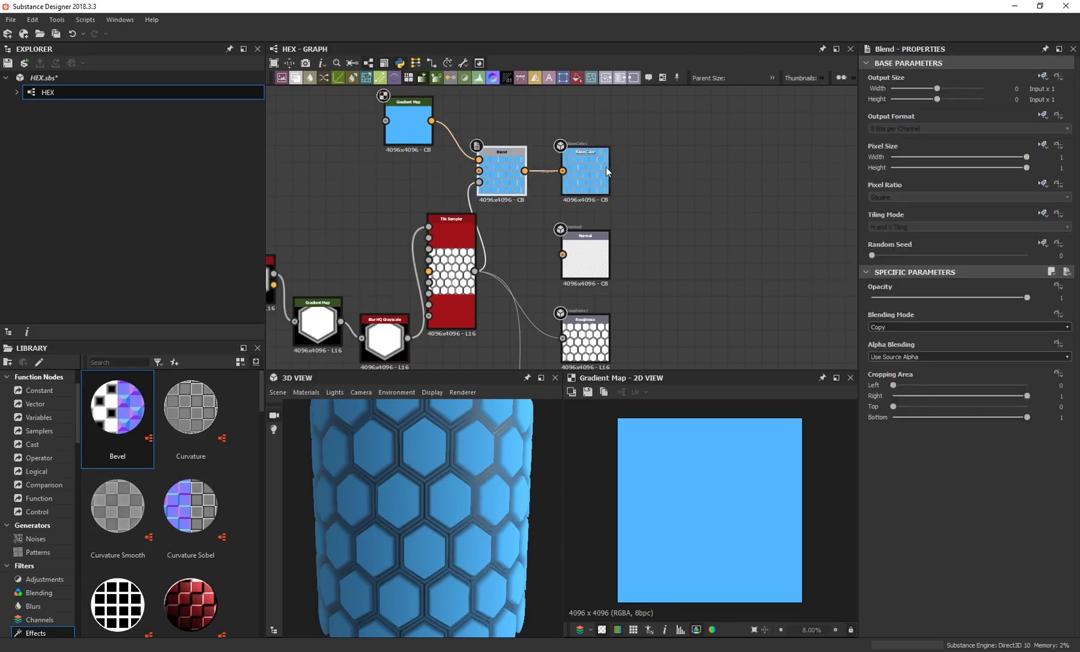
key(Delete)
click(410, 125)
key(Delete)
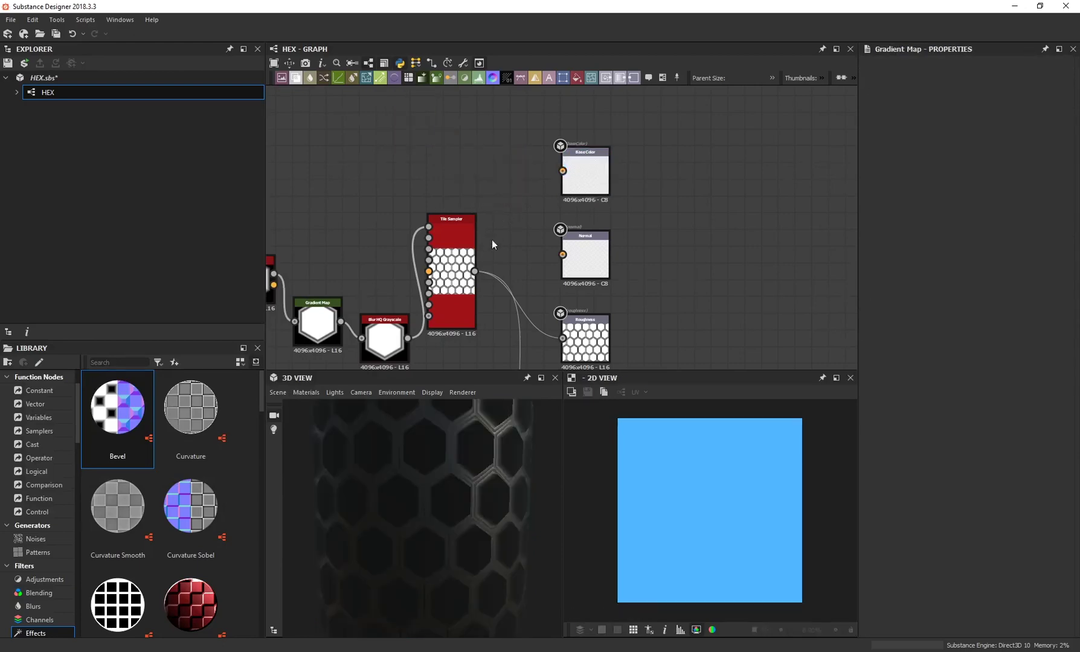
drag(547, 173, 562, 171)
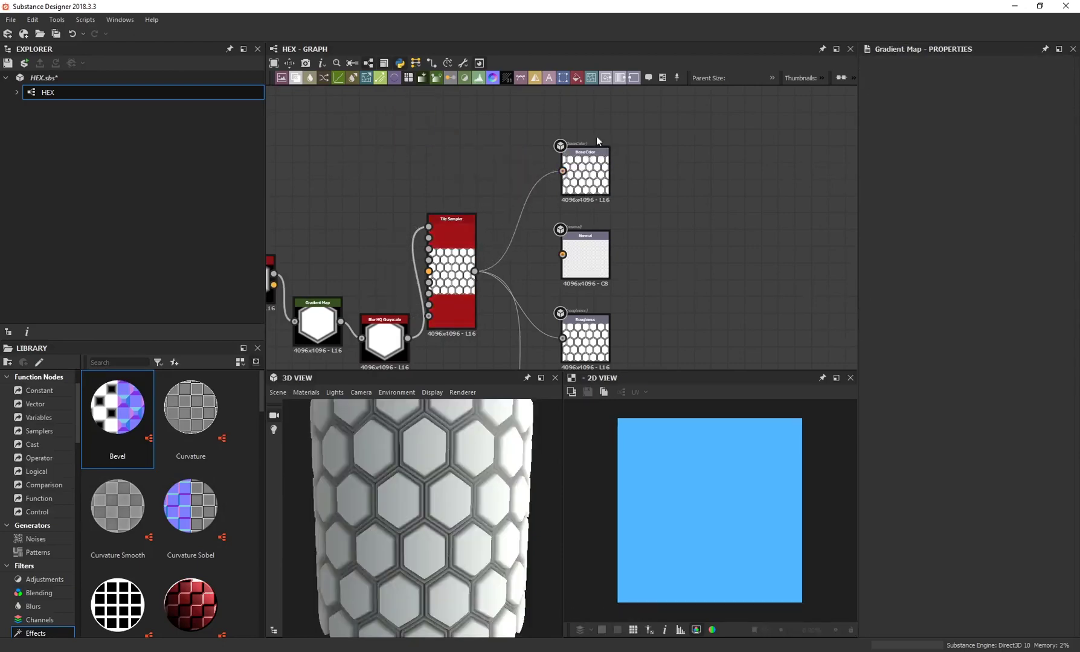
Step: Set the Tile Sampler's Output Format to Absolute at 16 Bits per Channel
scroll(473, 410, down, 3)
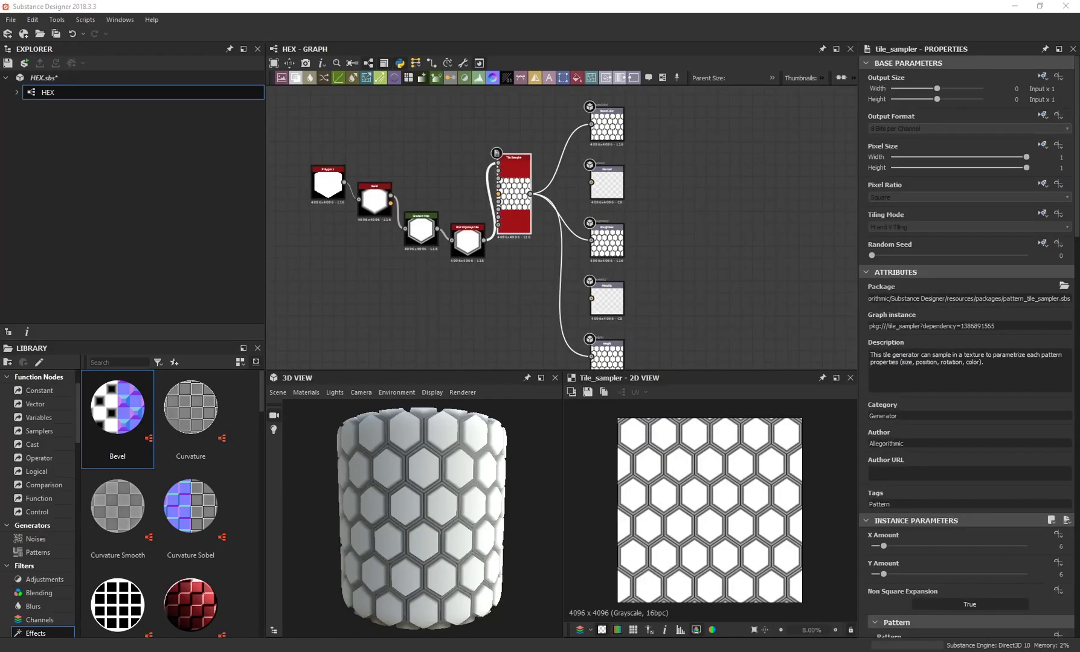
scroll(526, 202, up, 2)
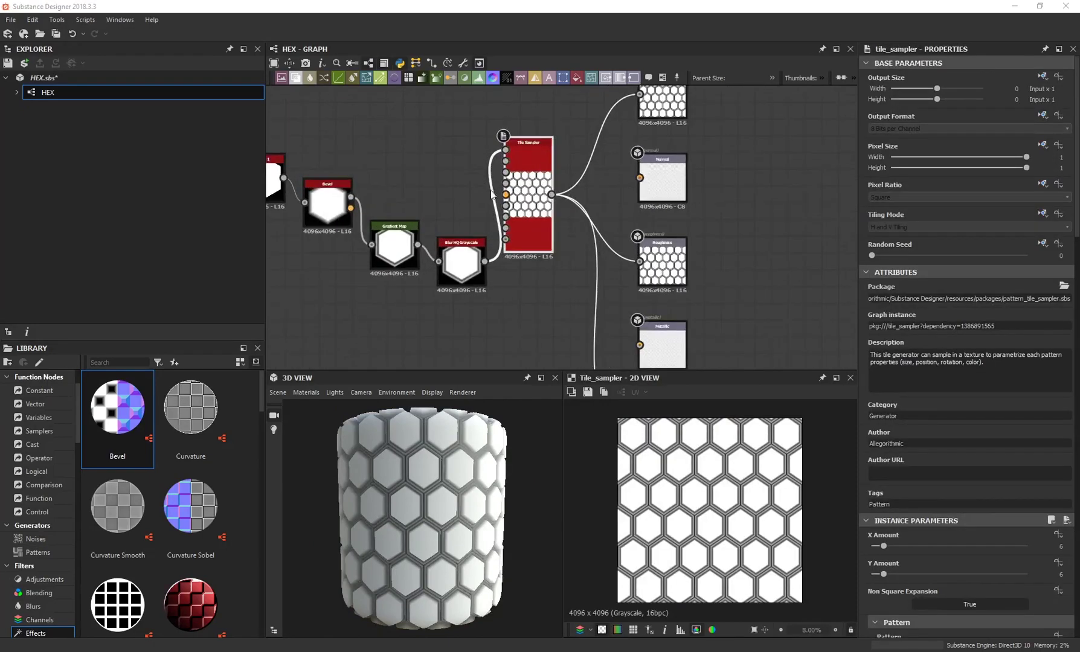
scroll(542, 266, up, 2)
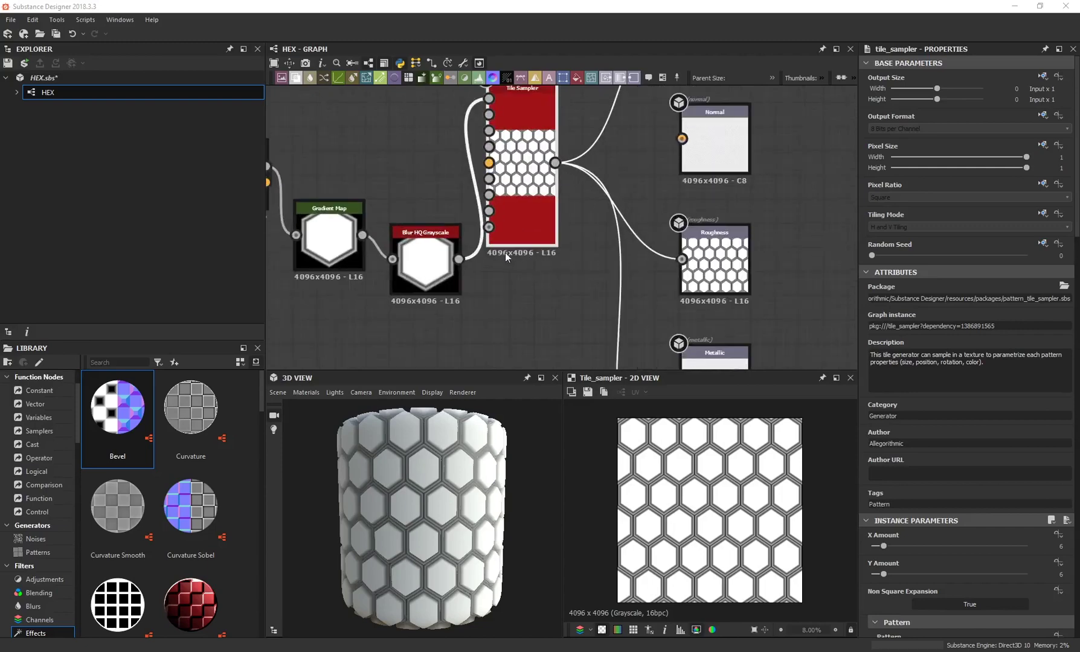
middle_drag(491, 252, 484, 262)
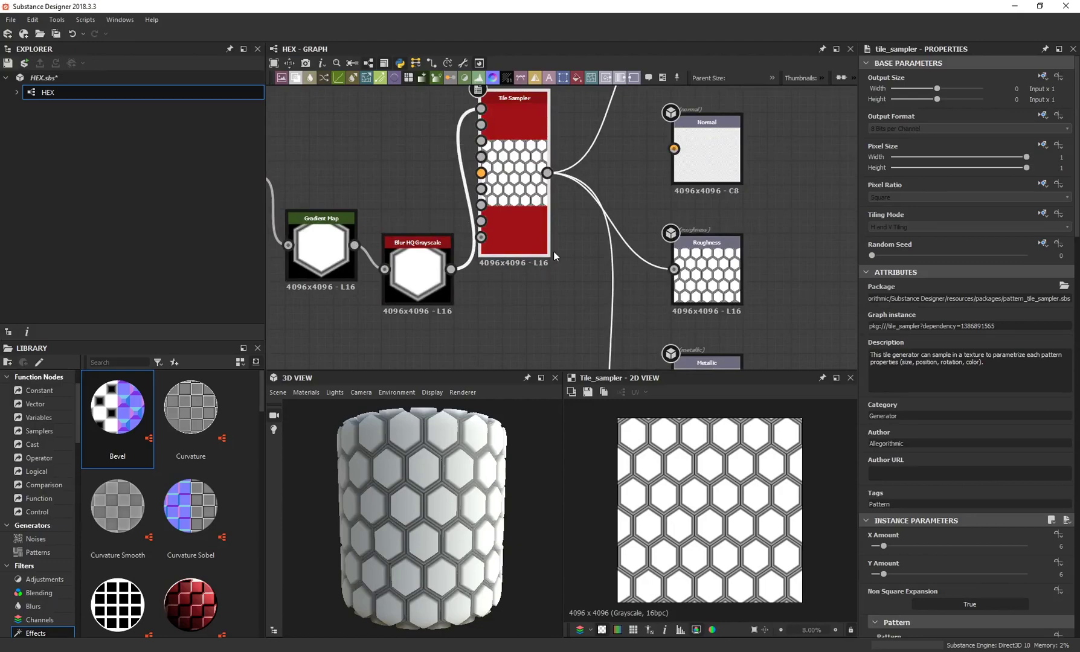
middle_drag(576, 253, 544, 281)
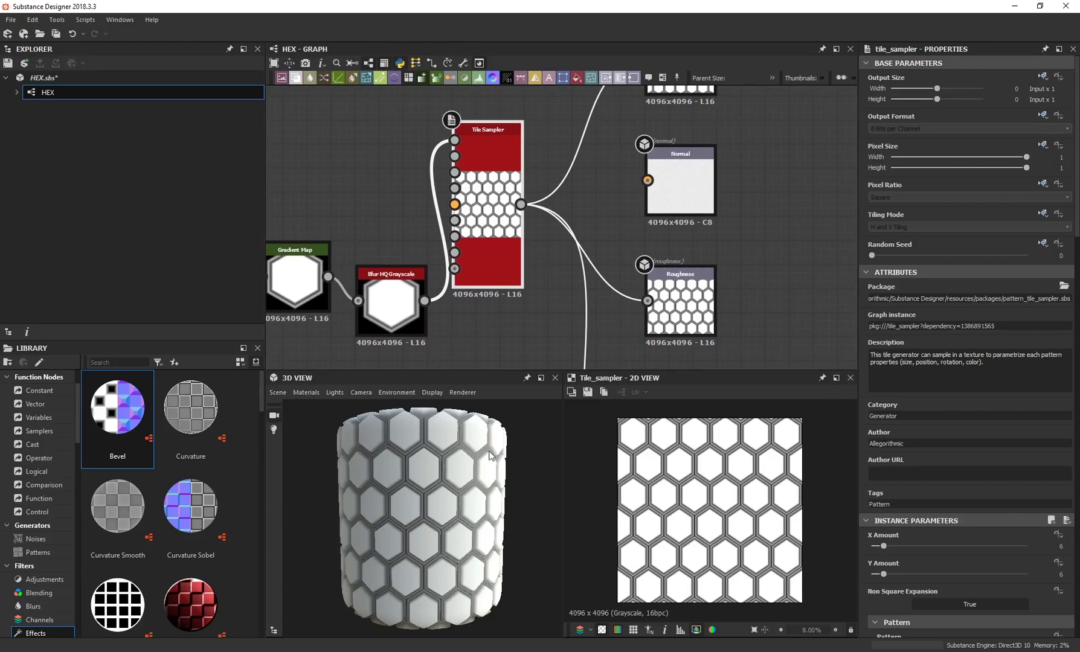
middle_drag(522, 312, 467, 328)
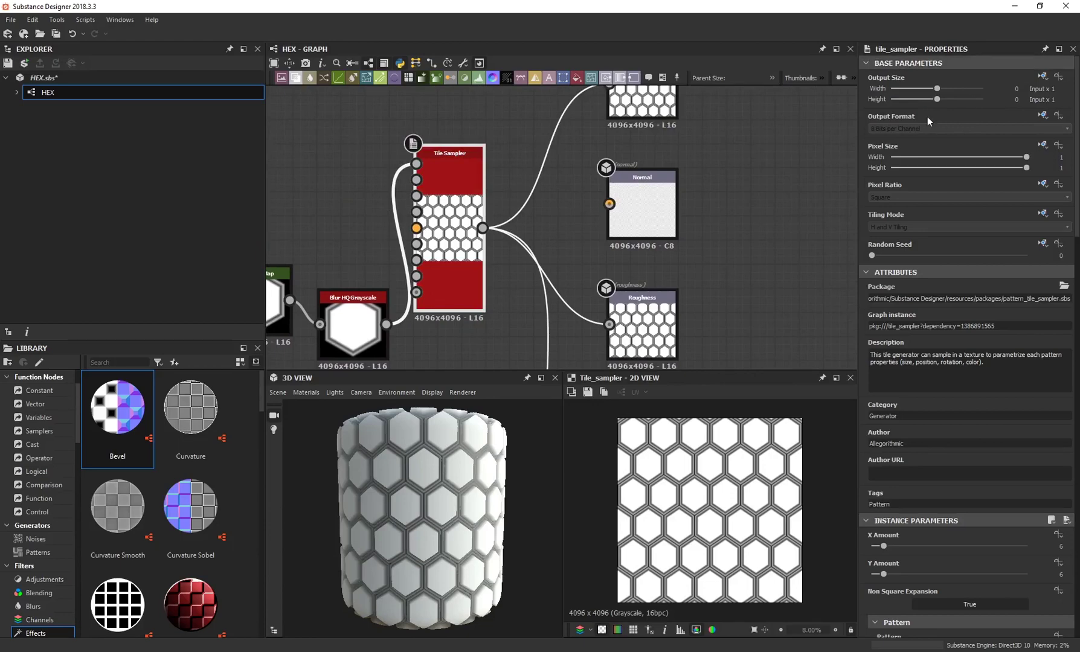
click(1043, 117)
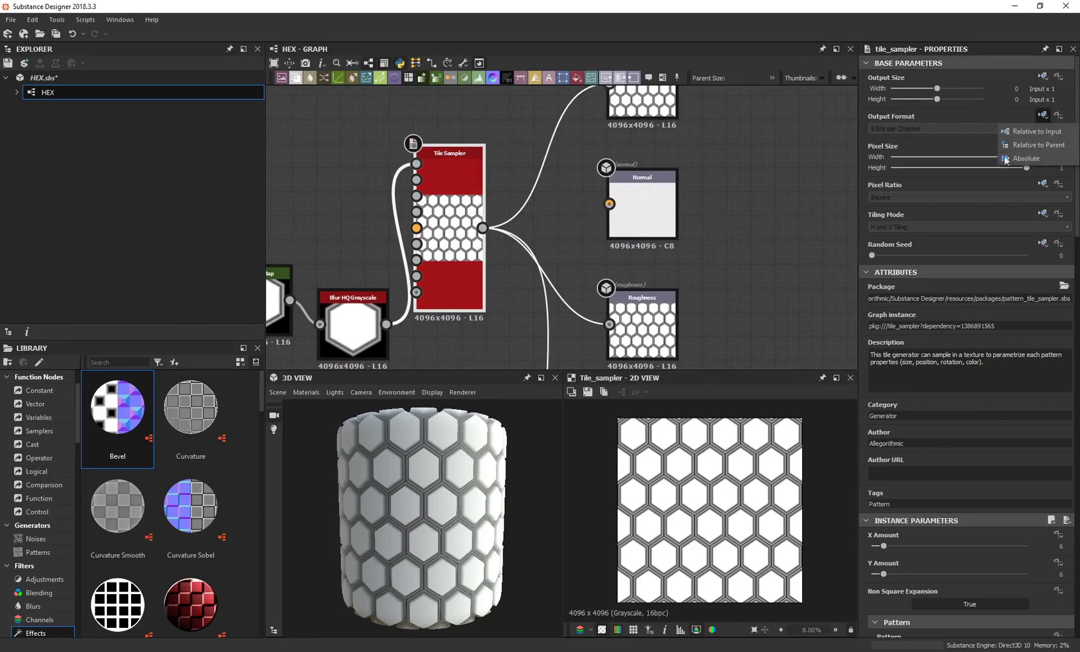
click(1033, 159)
click(894, 129)
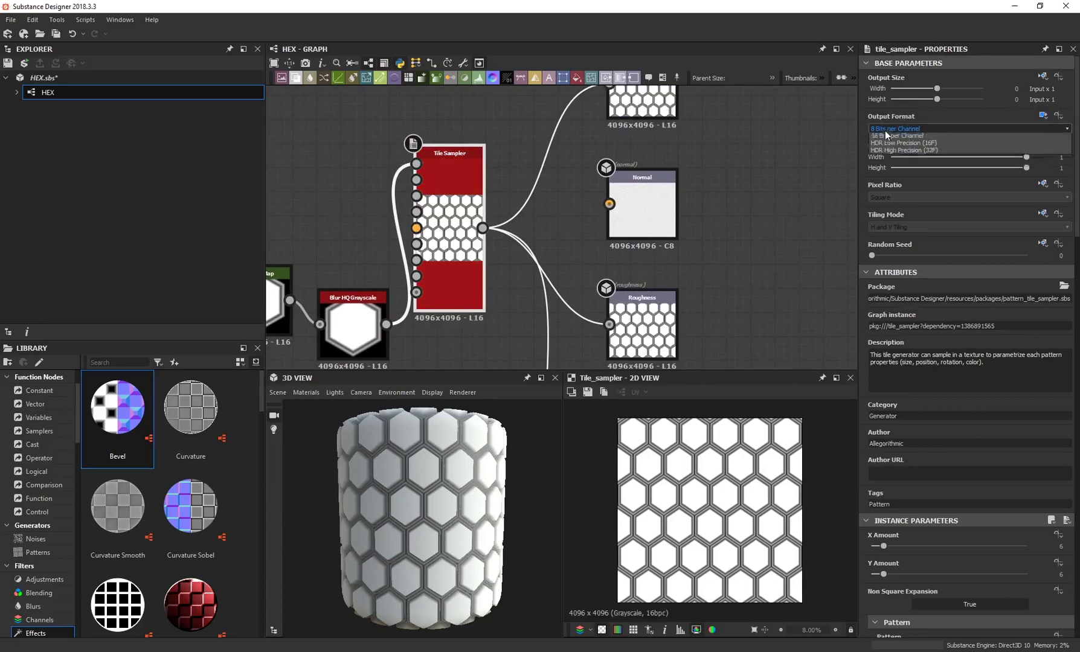
click(887, 146)
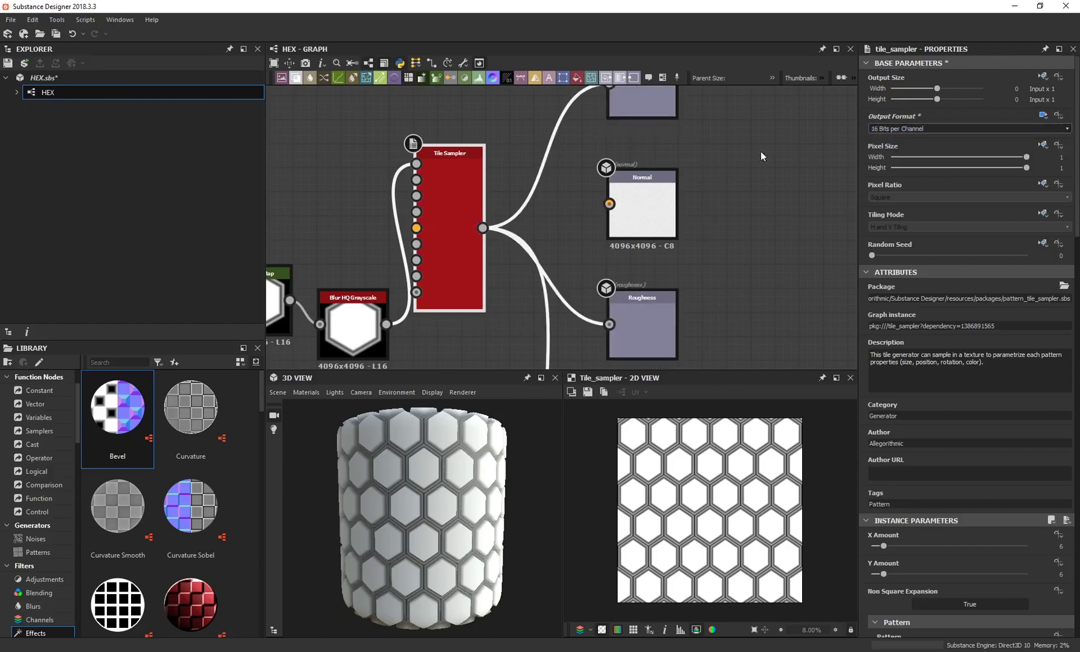
Step: Check the output format settings of the Gradient Map, Blur HQ Grayscale and Tile Sampler nodes
middle_drag(523, 132, 499, 189)
scroll(518, 149, down, 1)
scroll(562, 170, down, 4)
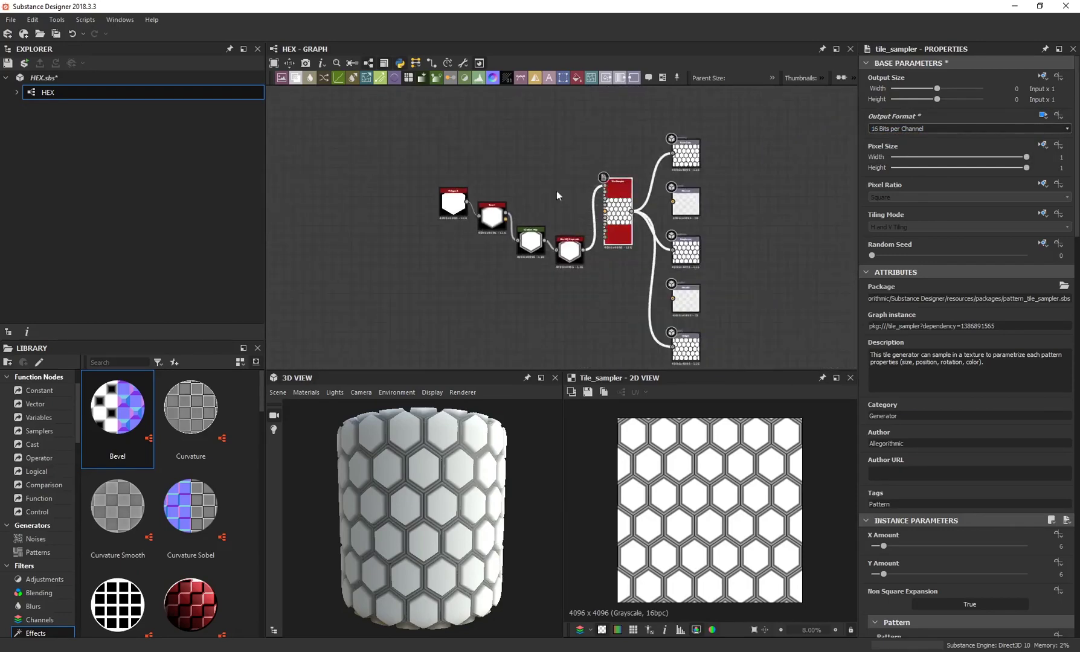
scroll(579, 239, up, 3)
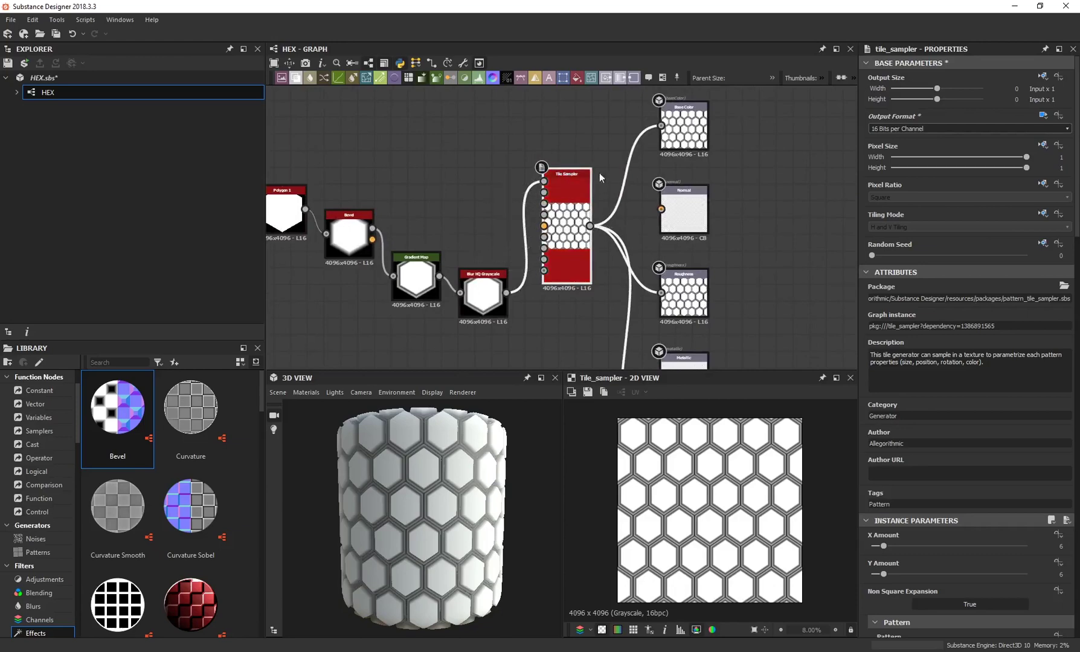
scroll(589, 220, up, 2)
middle_drag(623, 181, 589, 195)
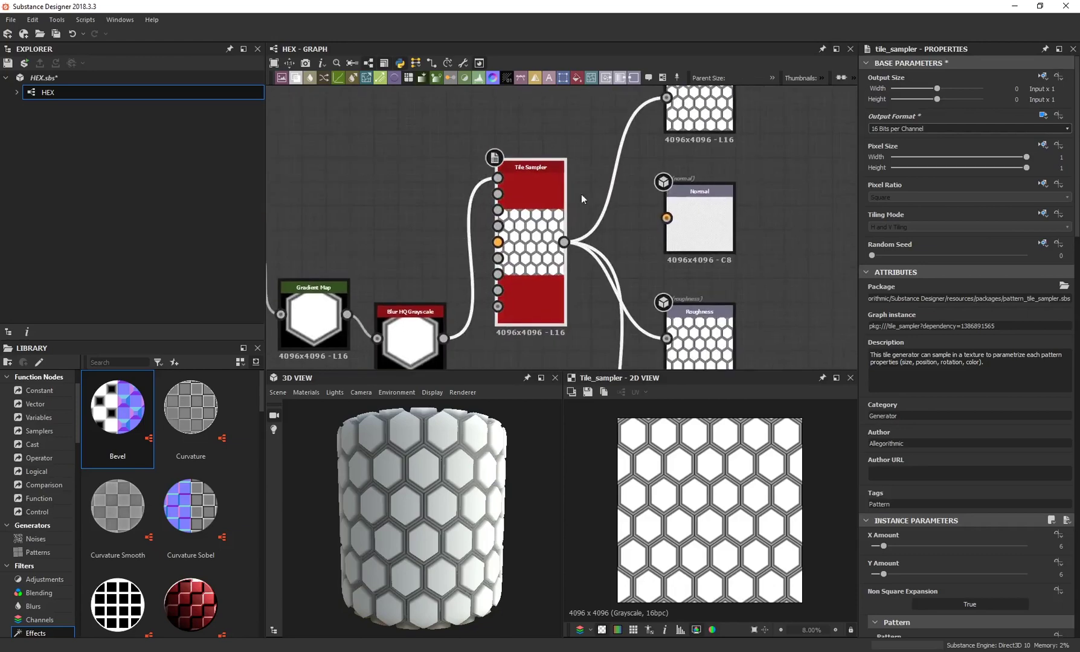
middle_drag(431, 183, 486, 189)
scroll(515, 158, down, 1)
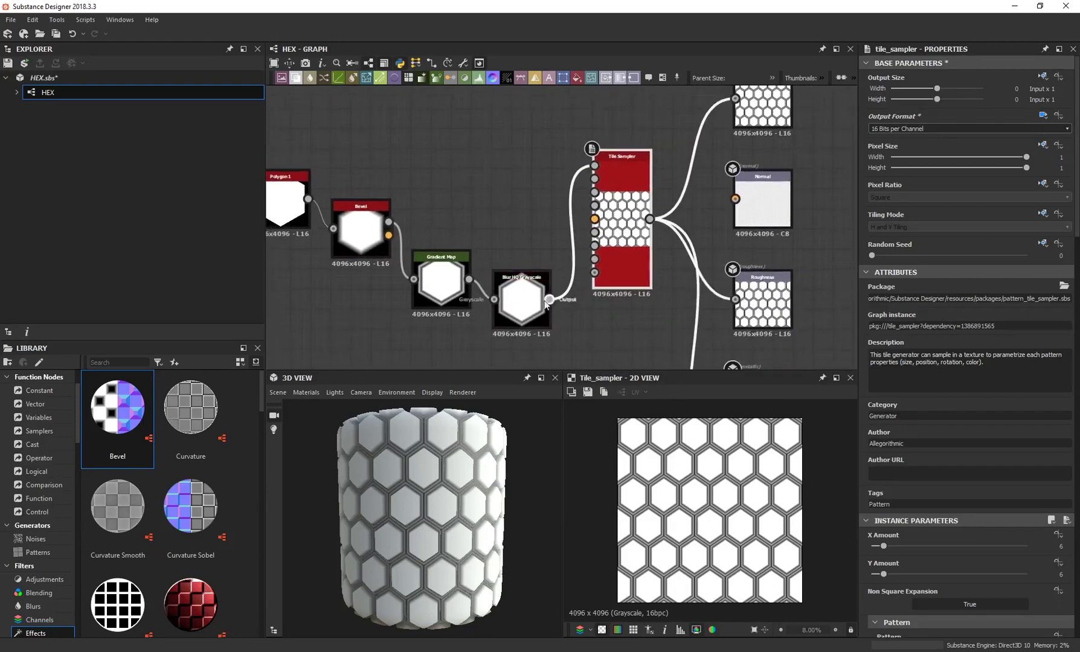
click(441, 284)
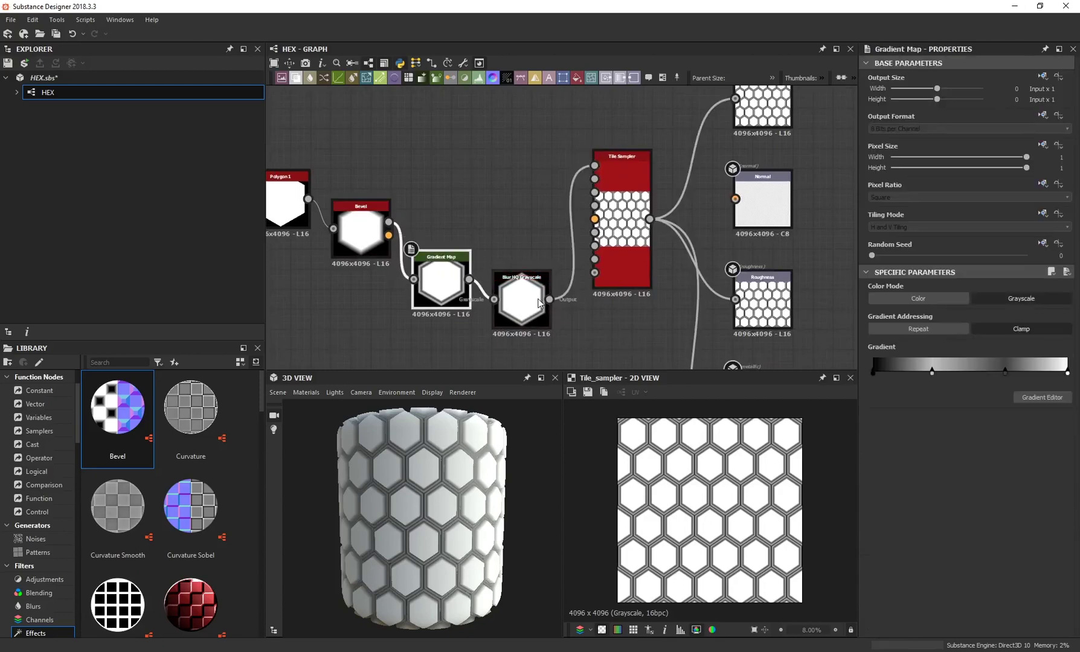
click(525, 287)
middle_drag(598, 176, 532, 182)
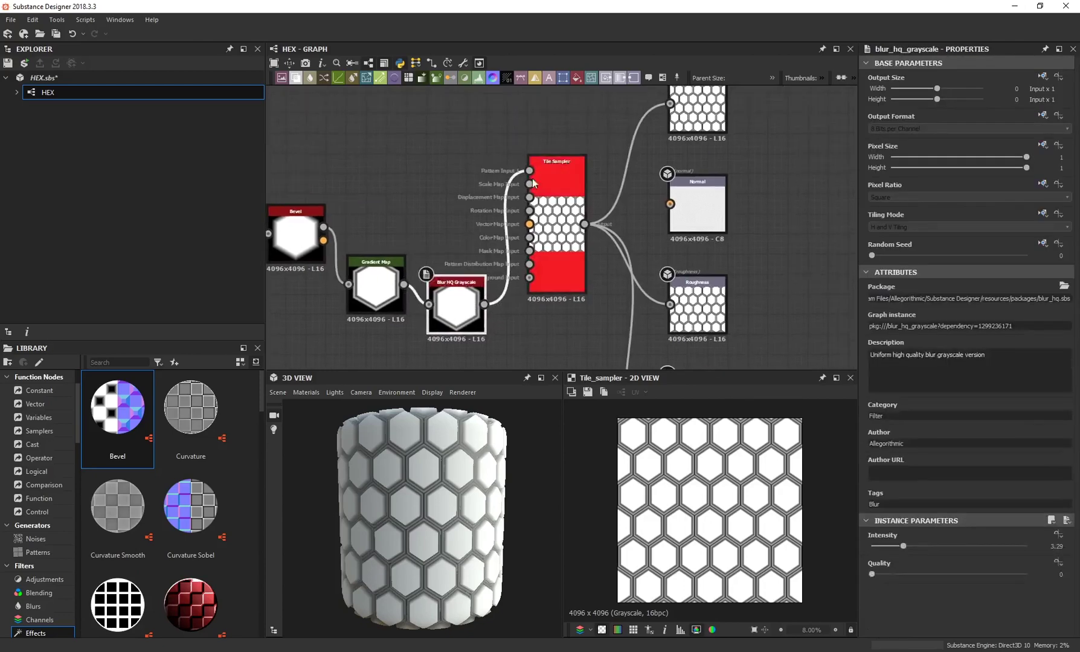
click(582, 184)
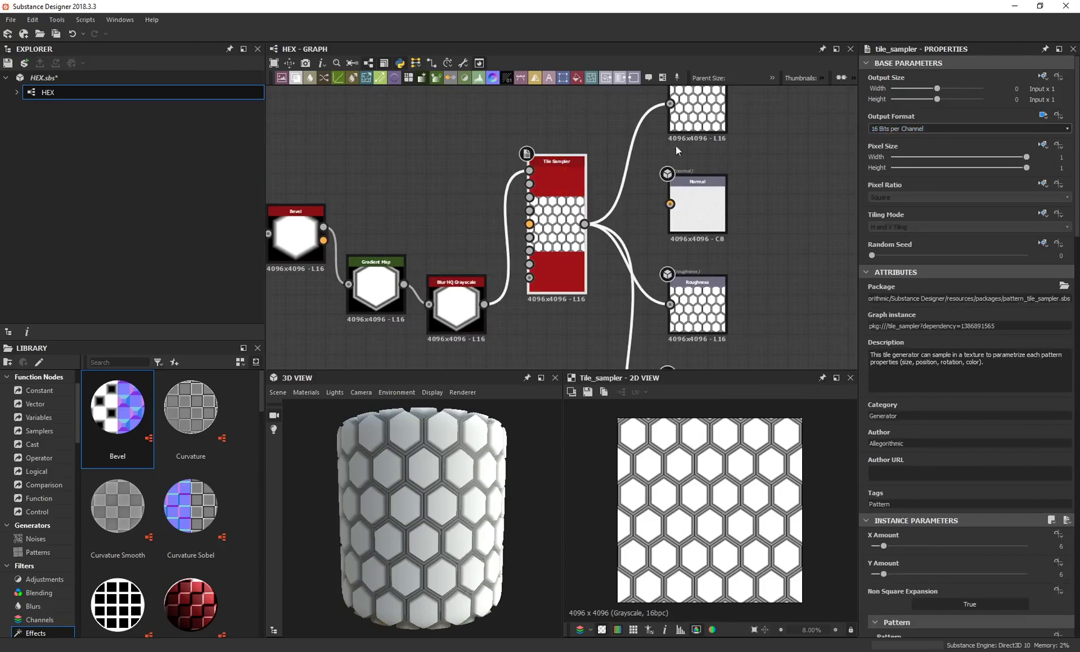
Step: Open the Export Outputs dialog for the HEX graph
scroll(568, 118, down, 2)
middle_drag(608, 118, 541, 147)
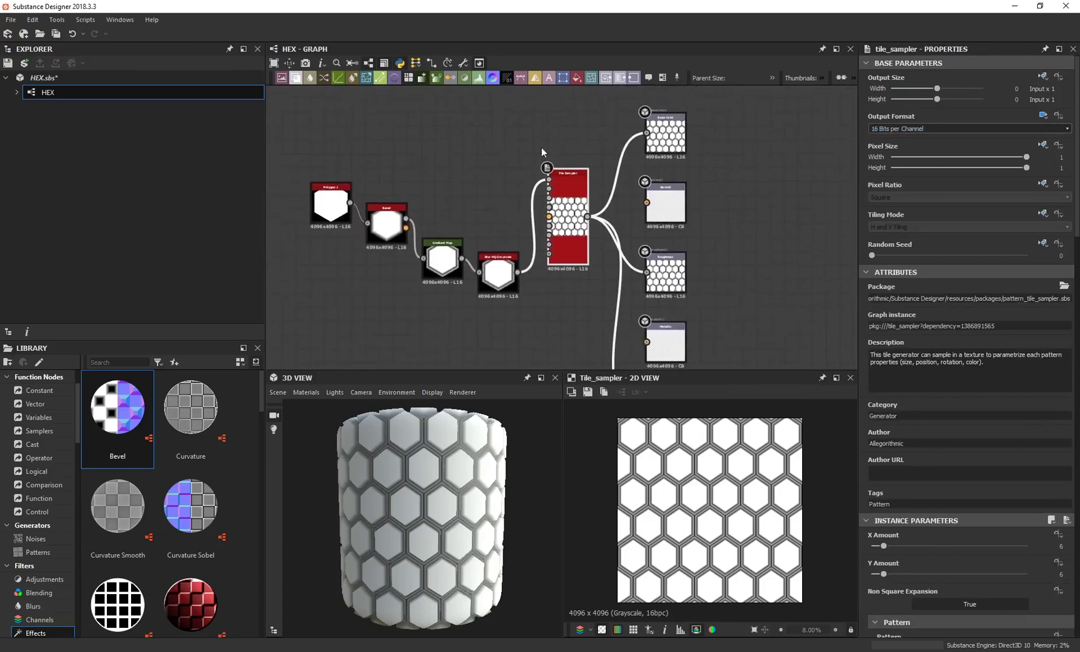
click(460, 64)
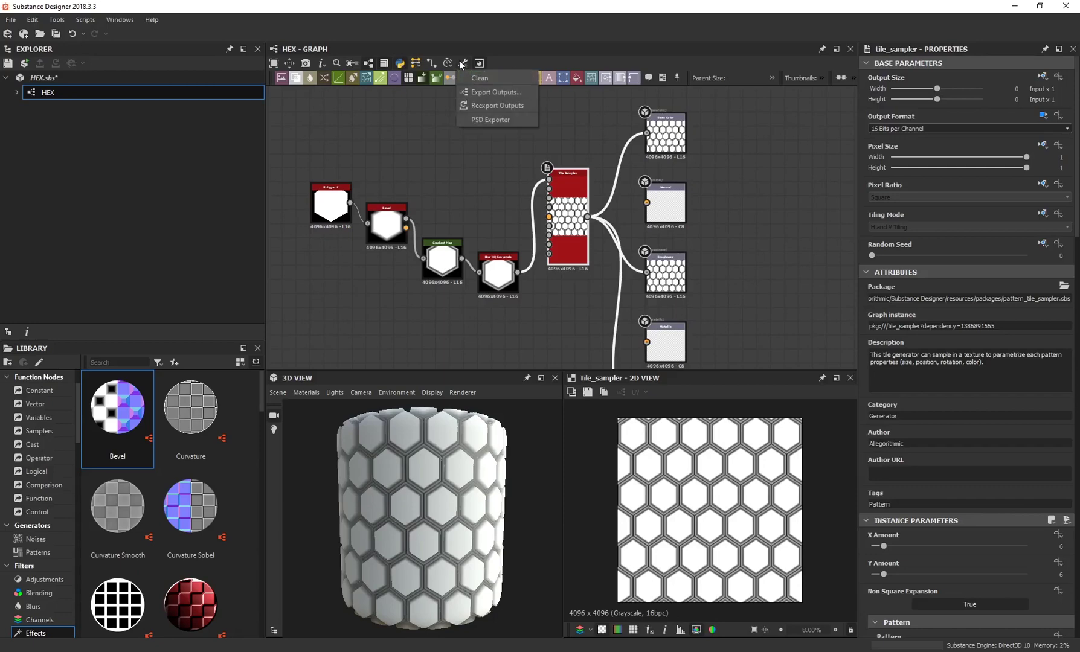
click(500, 91)
click(463, 63)
click(485, 95)
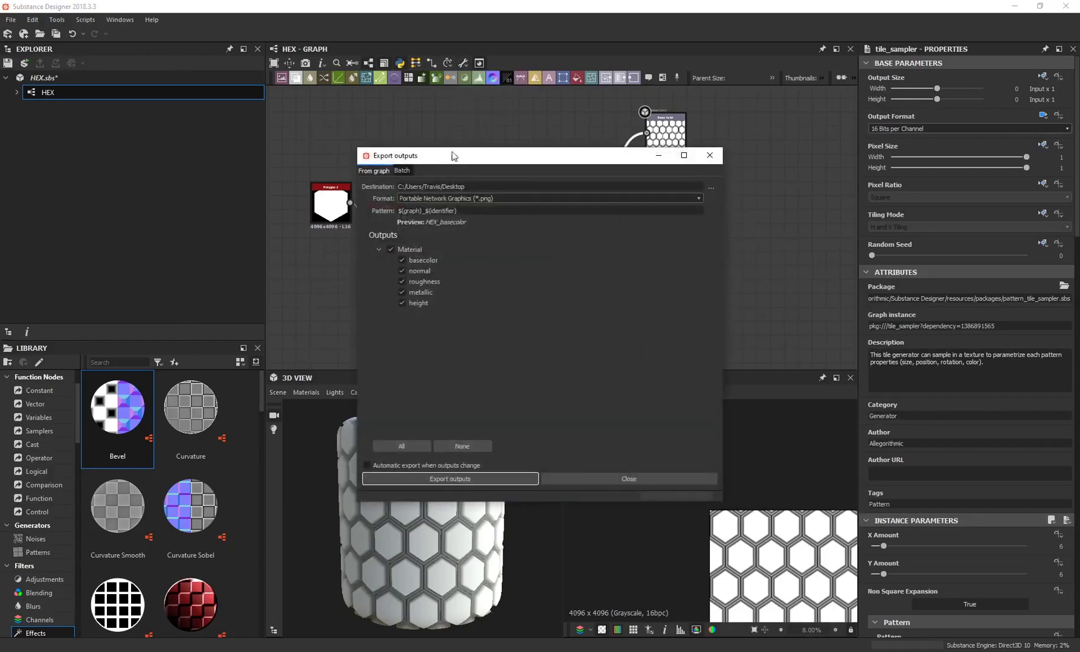
drag(459, 159, 438, 134)
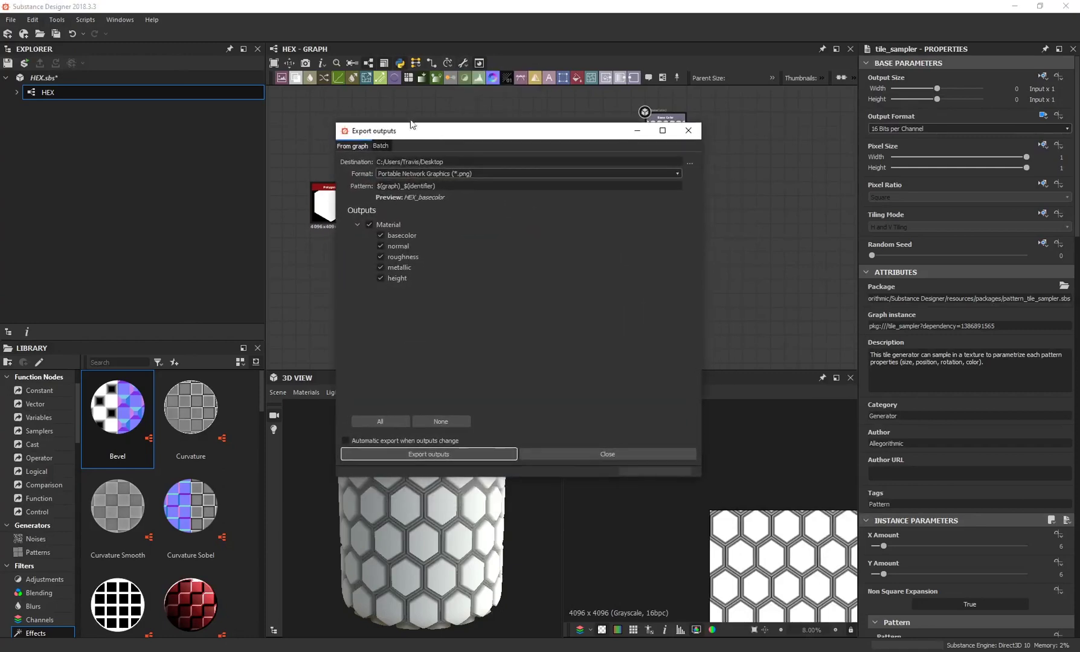
Step: Exclude basecolor, normal, roughness and metallic from the export so only the height output is selected
click(380, 256)
click(381, 268)
click(381, 246)
click(381, 235)
click(397, 280)
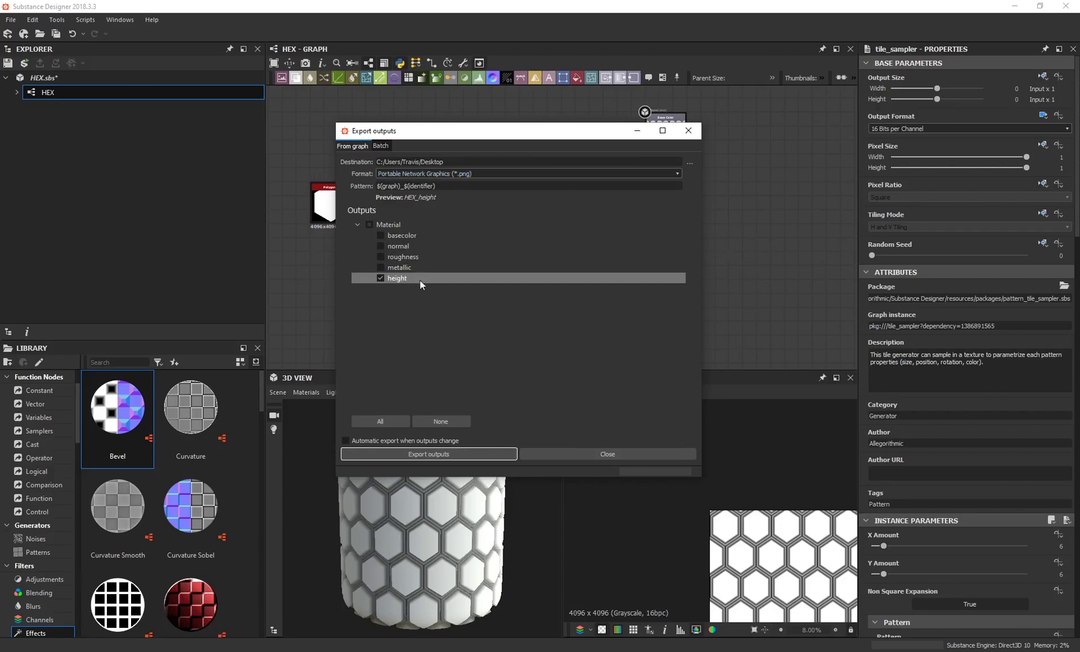
Step: Export the height map to the Desktop in Tagged Image File Format and close the export dialog
click(411, 173)
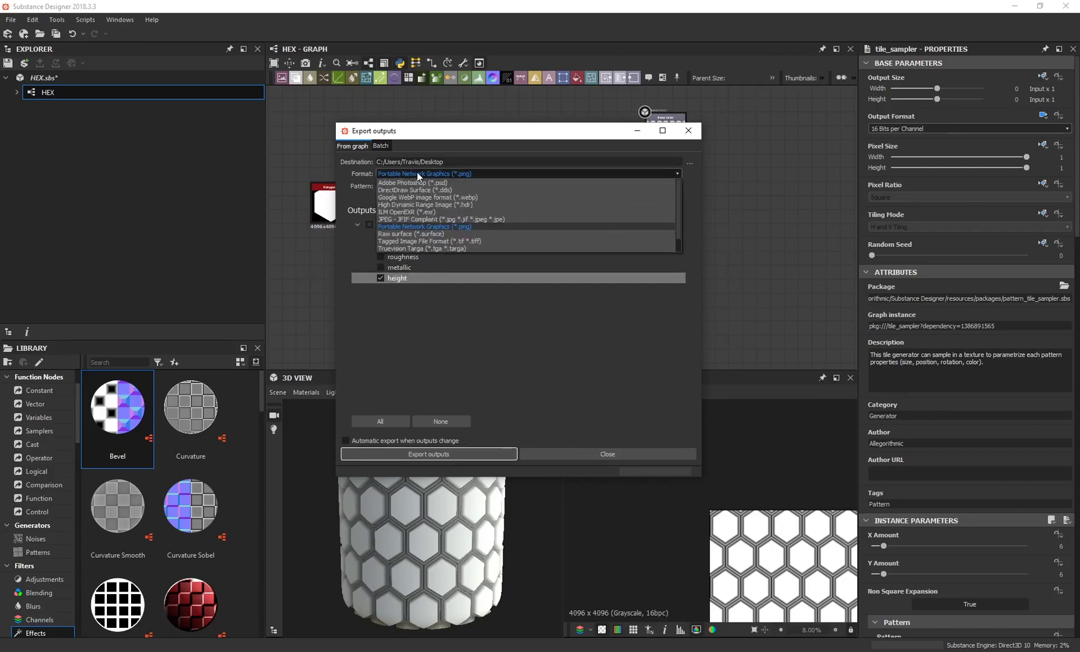
click(467, 242)
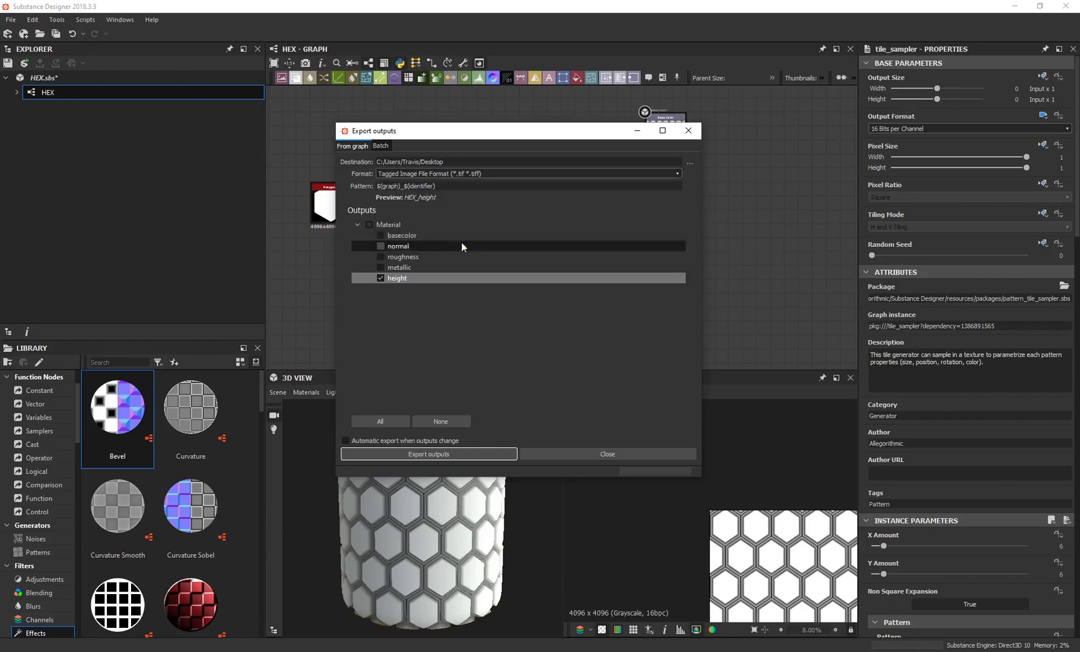
click(458, 174)
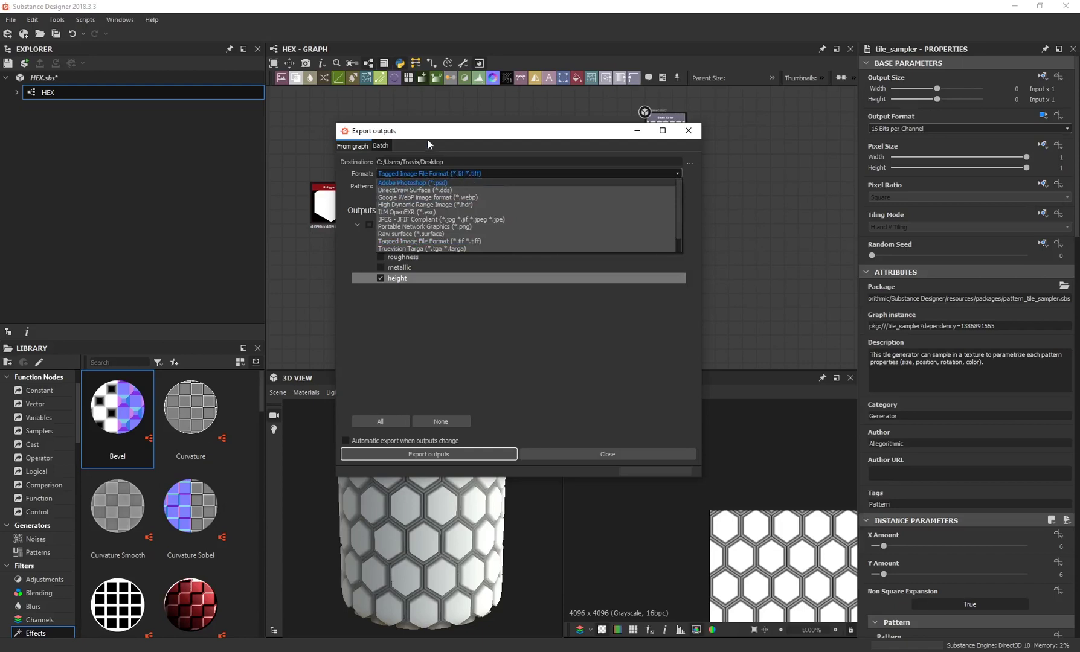
click(446, 136)
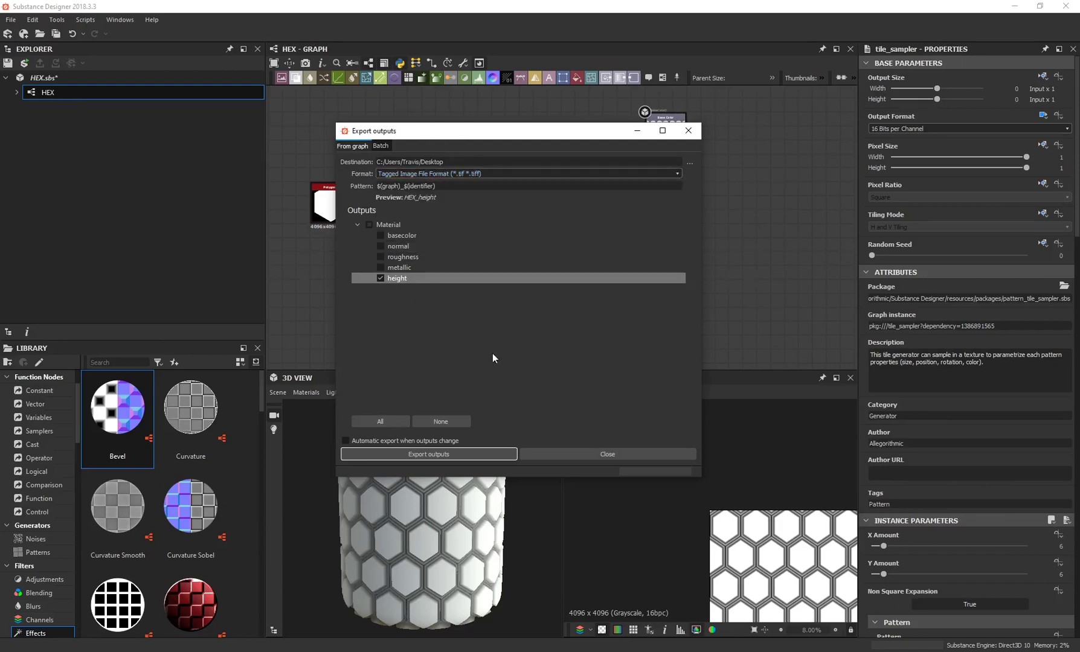
click(409, 450)
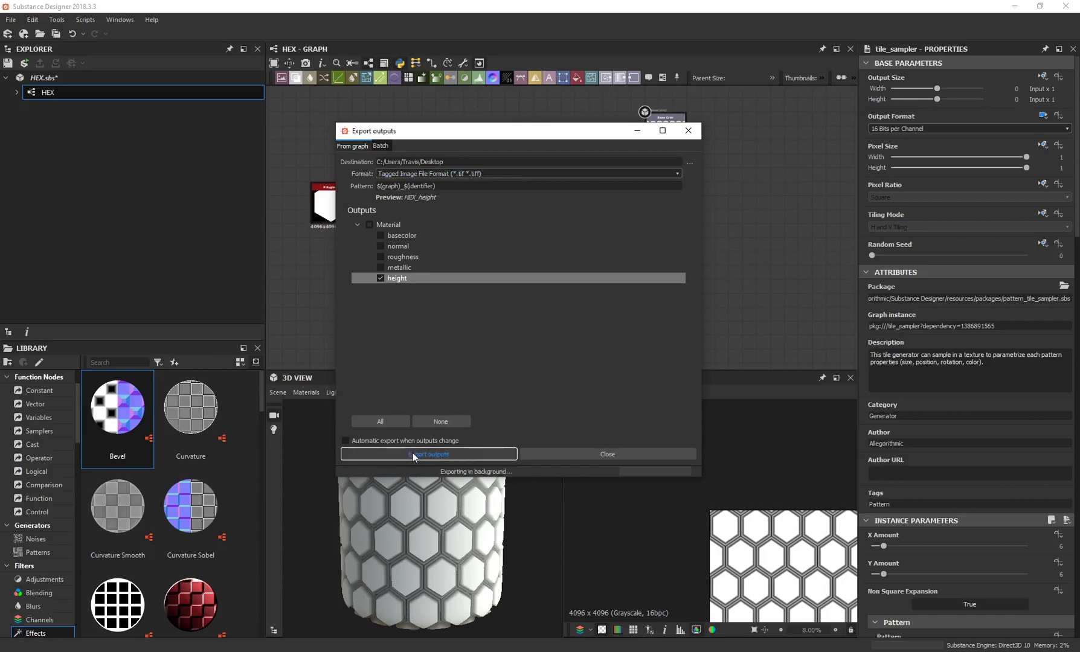
click(689, 131)
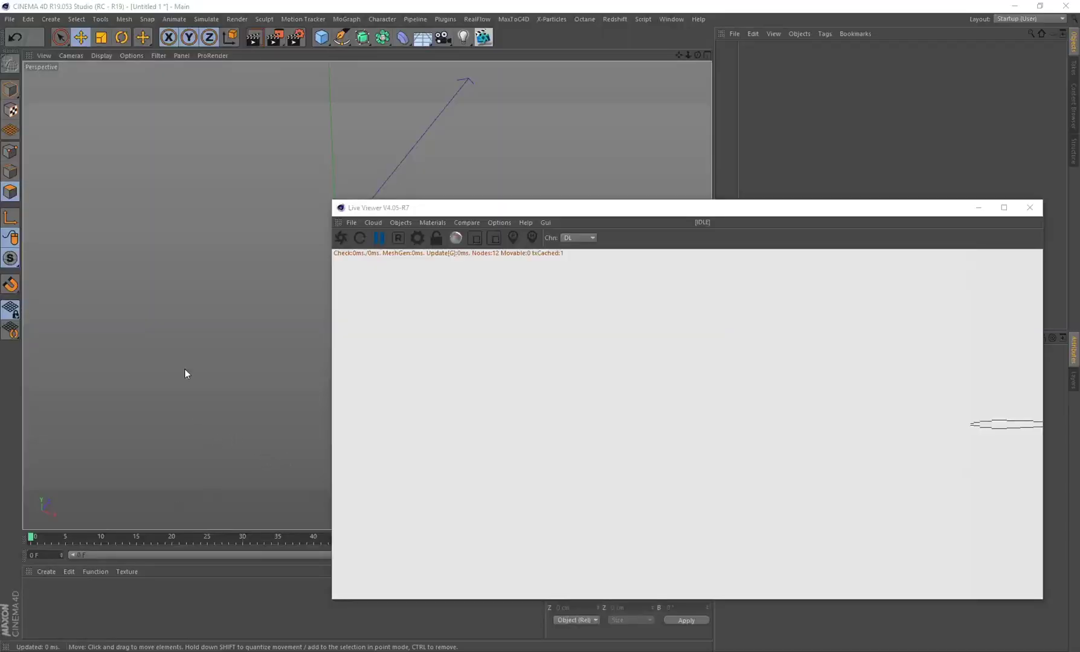
Step: Switch to Cinema 4D, add a Cylinder primitive, and make it editable with the Live Viewer moved clear of it
drag(322, 38, 541, 54)
drag(570, 211, 759, 229)
click(362, 162)
key(c)
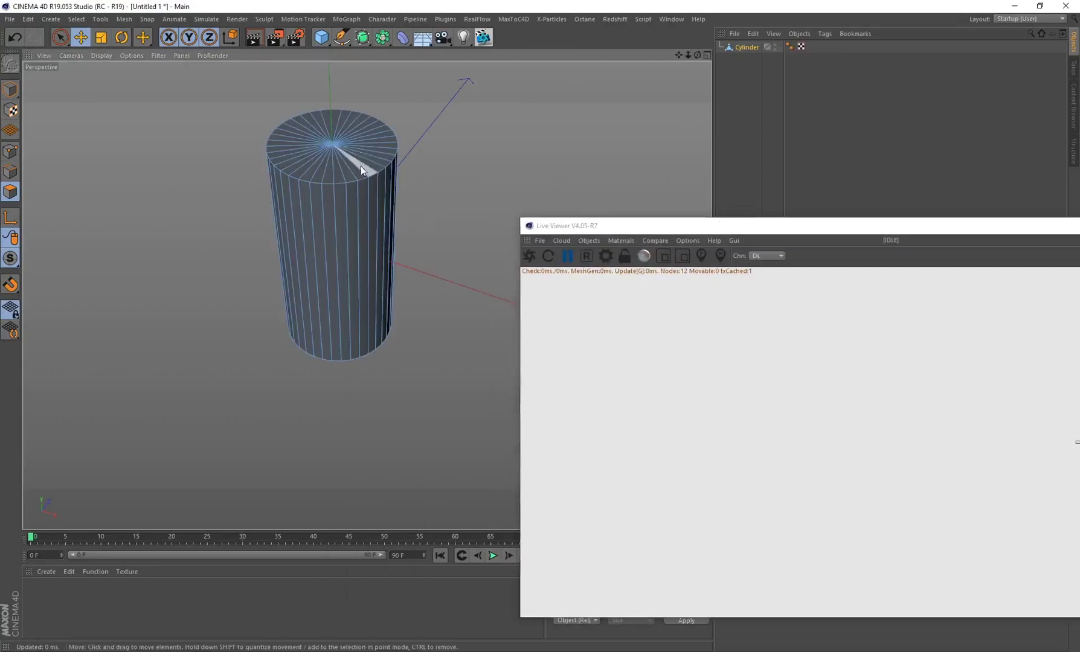
Step: Delete the top and bottom cap polygons of the cylinder so it becomes an open tube
click(10, 192)
double_click(327, 166)
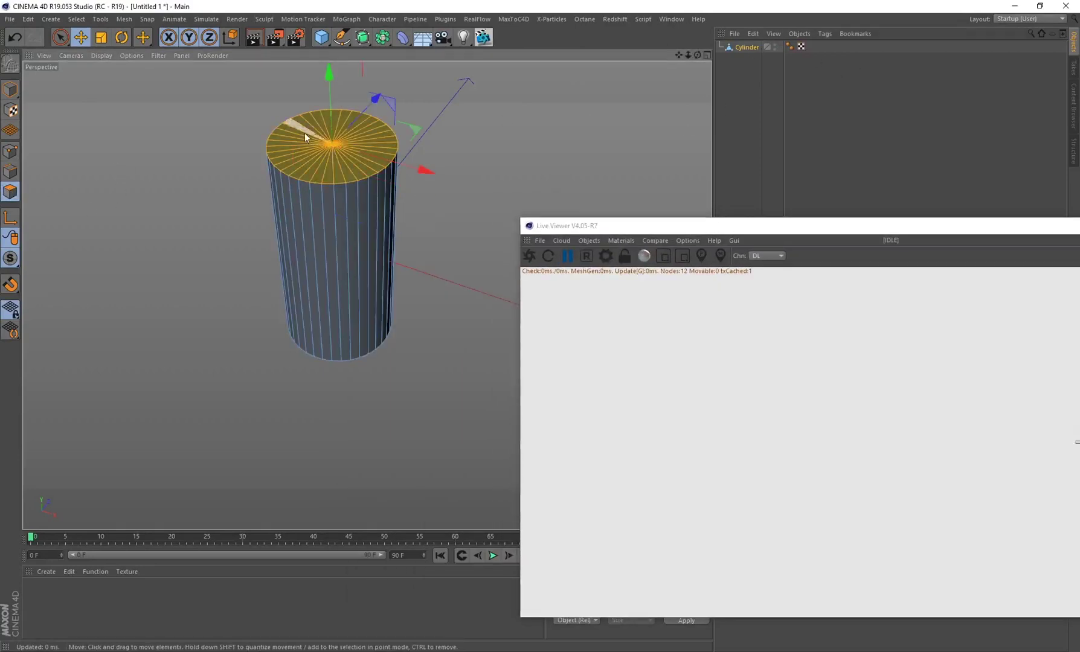
alt+drag(329, 149, 392, 457)
double_click(344, 354)
key(Delete)
Step: Create an Octane Material, apply it to the cylinder, and start the Live Viewer render
click(42, 571)
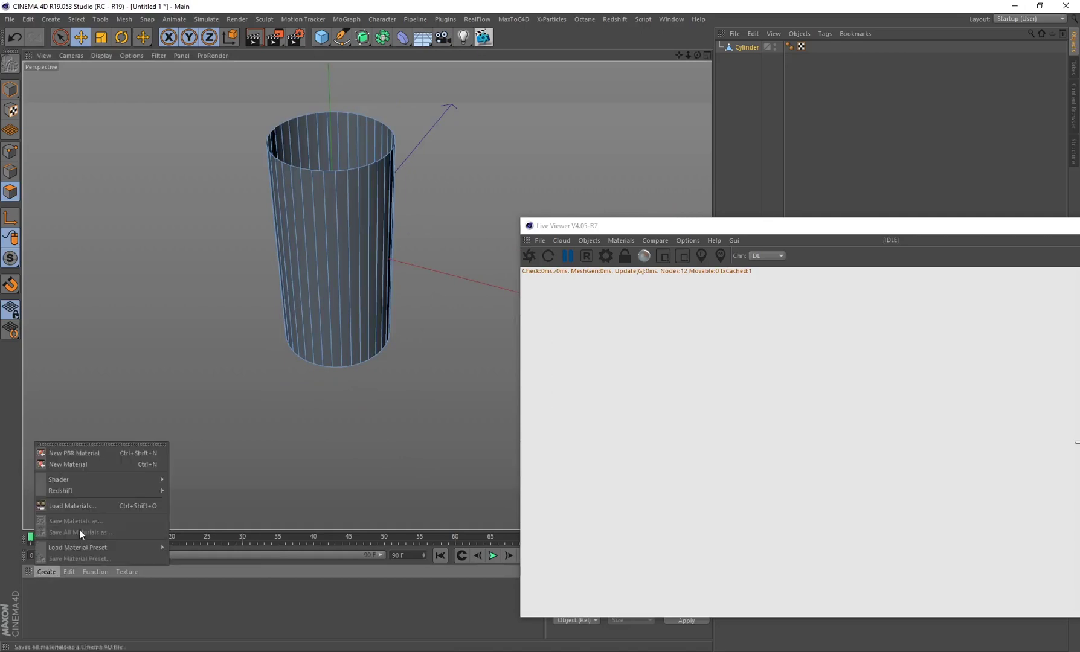
mouse_move(101, 480)
mouse_move(221, 465)
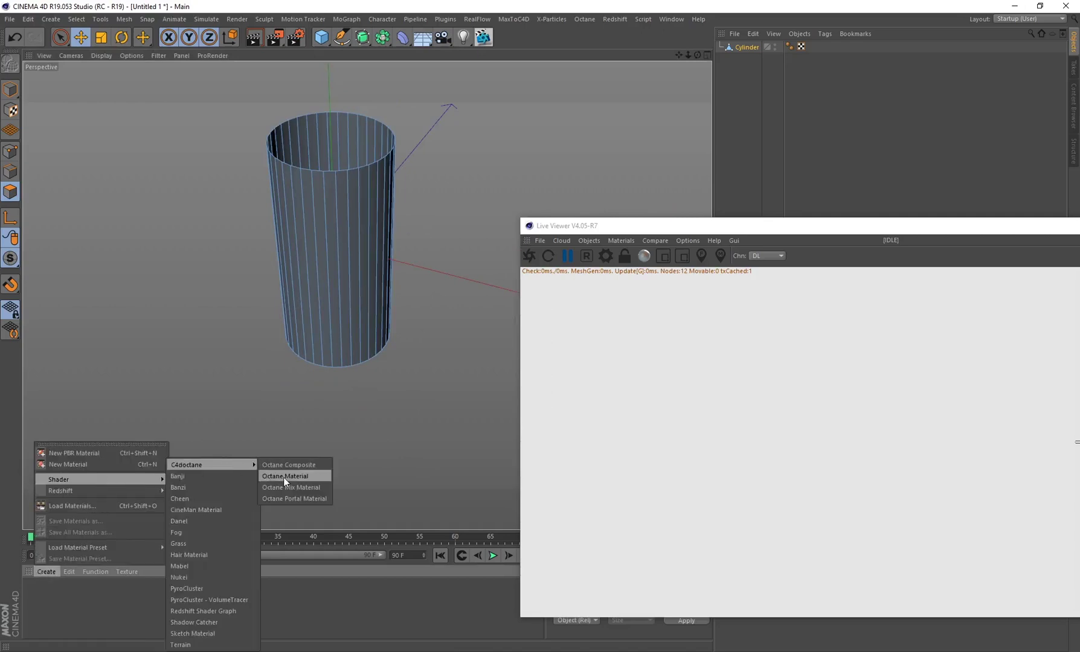
click(283, 478)
drag(64, 571, 350, 265)
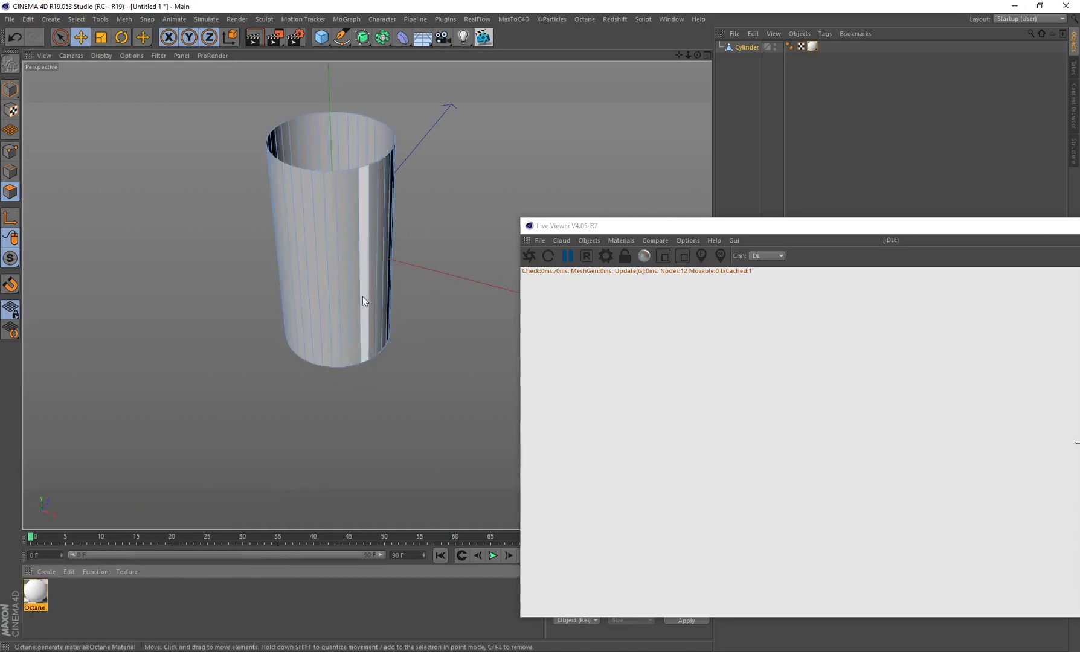
click(529, 255)
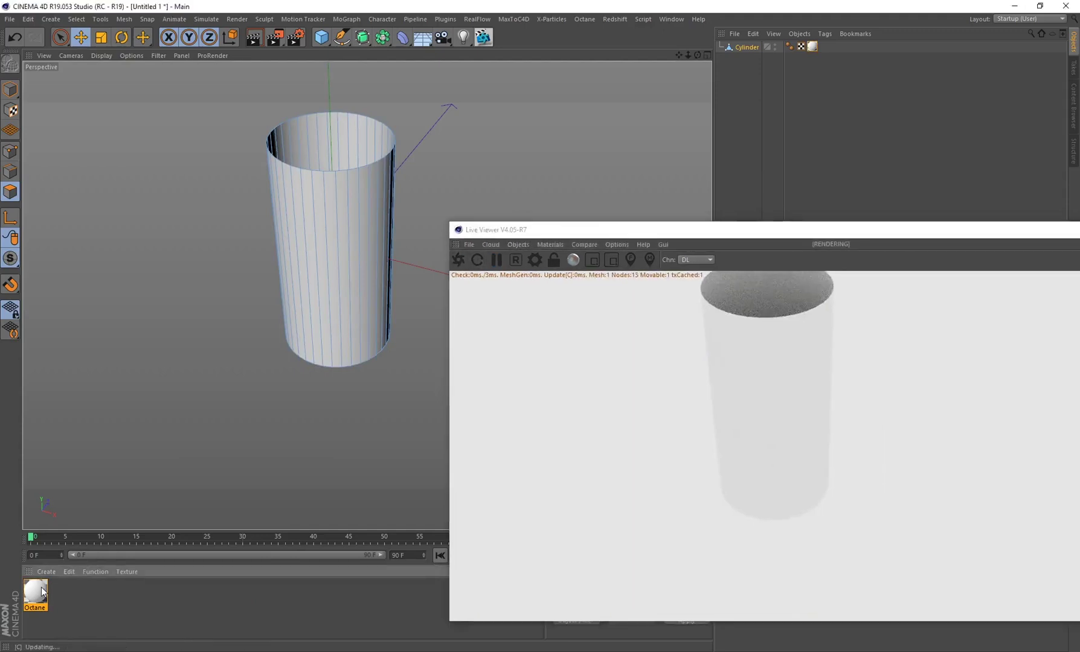
Step: Set the Octane material's type to Glossy, add a displacement, and open the displacement shader's settings
double_click(42, 609)
click(244, 195)
click(238, 218)
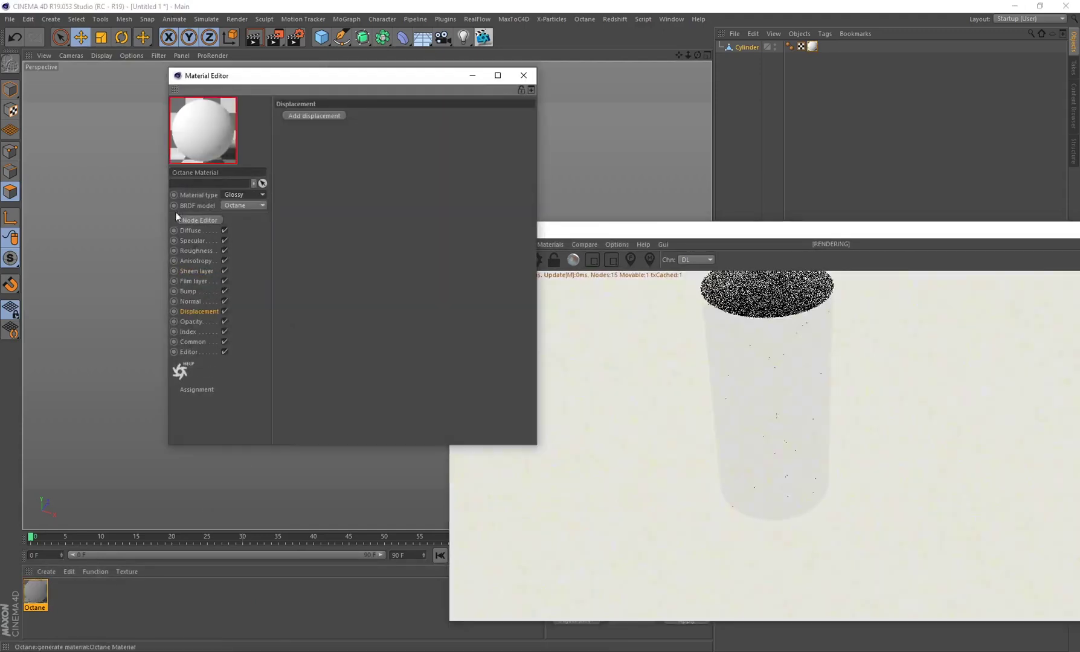
click(304, 116)
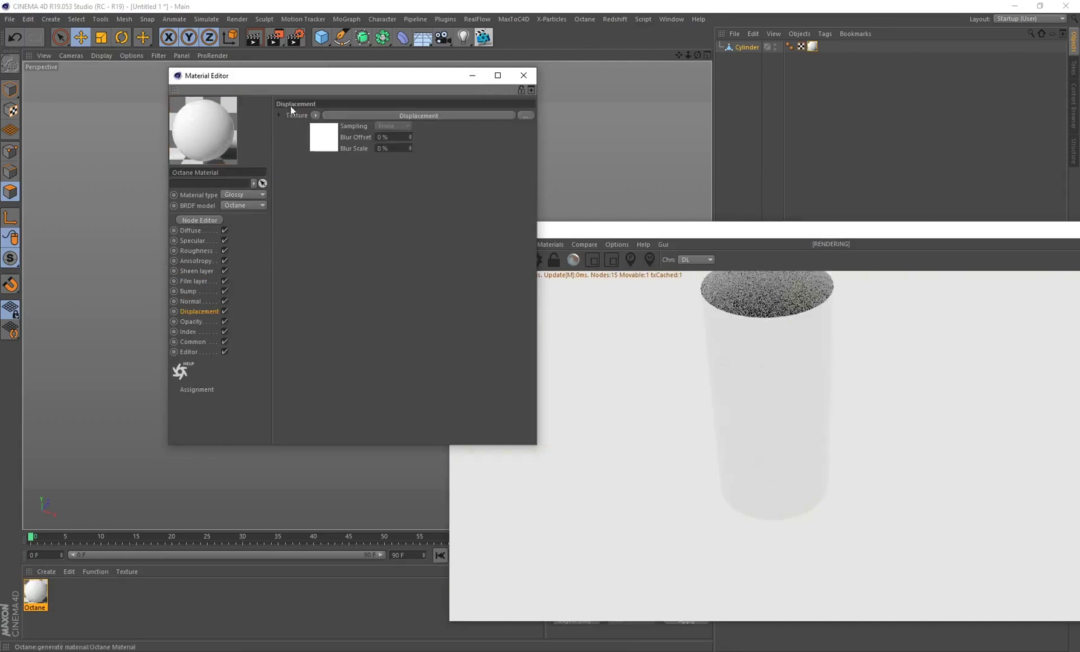
click(313, 101)
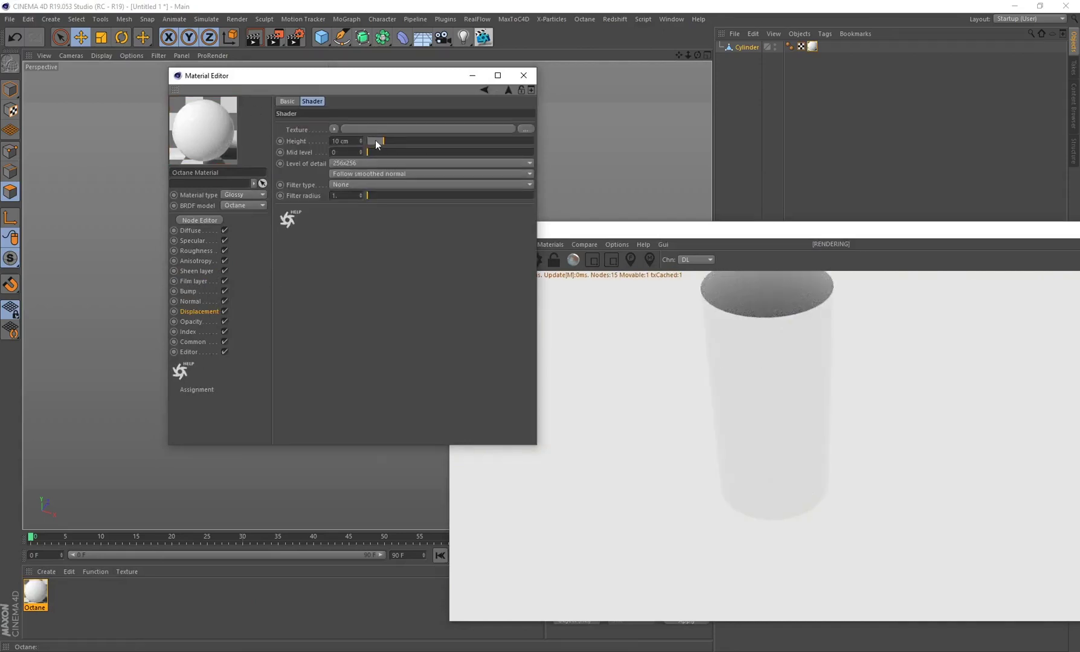
Step: Set the displacement's level of detail to 4096x4096 and its direction to Follow vertex normal
click(348, 162)
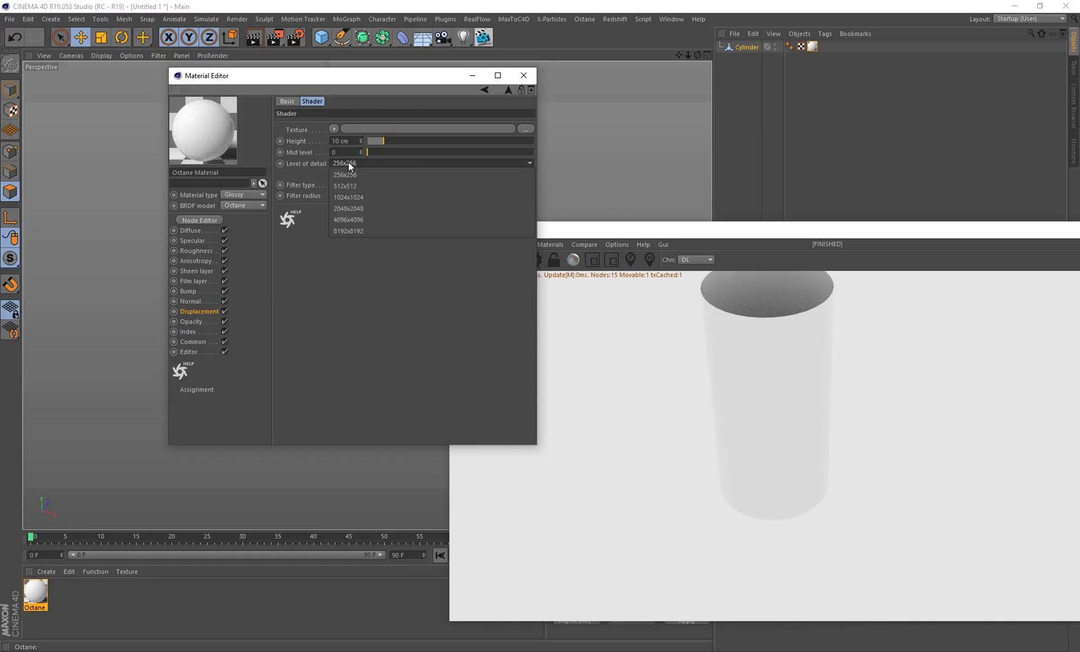
click(350, 221)
click(356, 174)
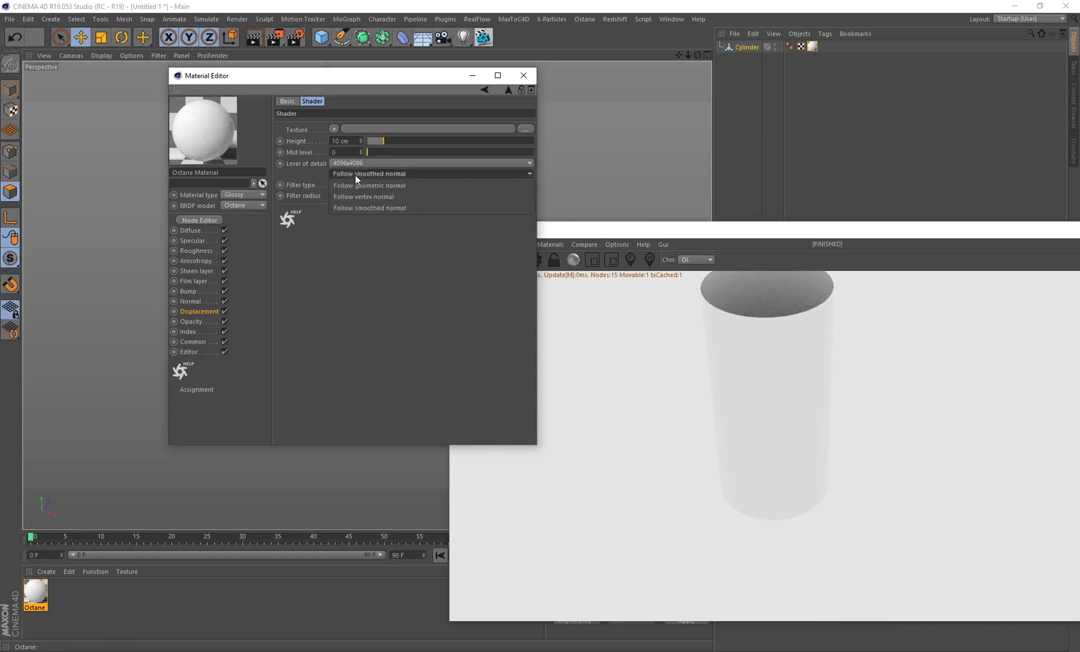
click(351, 196)
Step: Load HEX_height.tif from the Desktop into the displacement texture through a C4doctane ImageTexture shader
drag(326, 81, 210, 114)
click(218, 161)
mouse_move(261, 357)
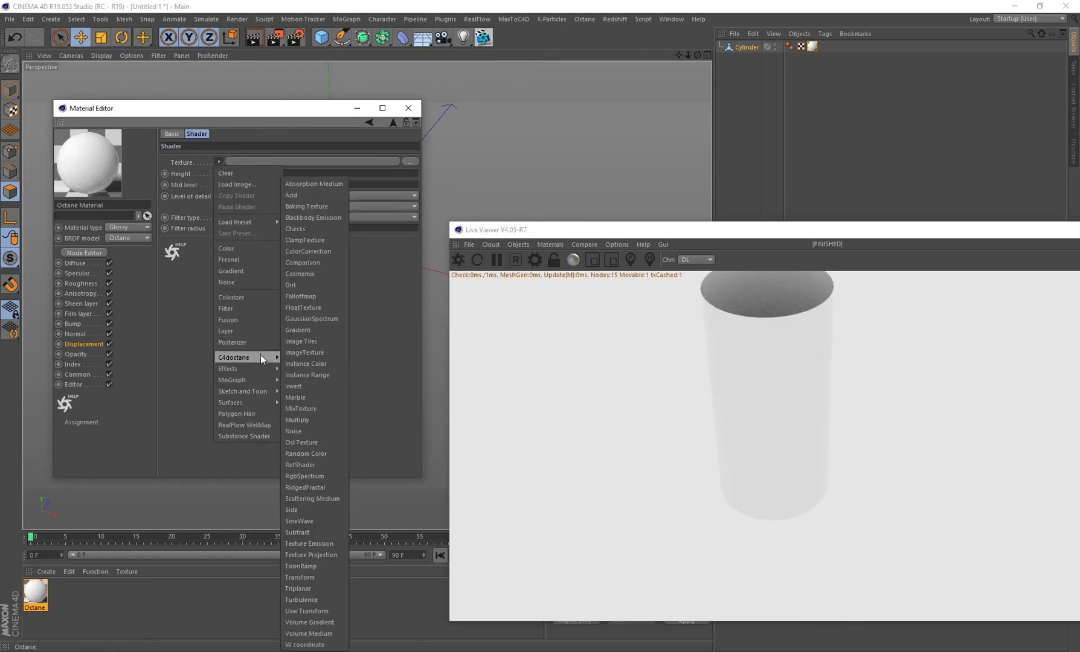
click(298, 366)
click(386, 161)
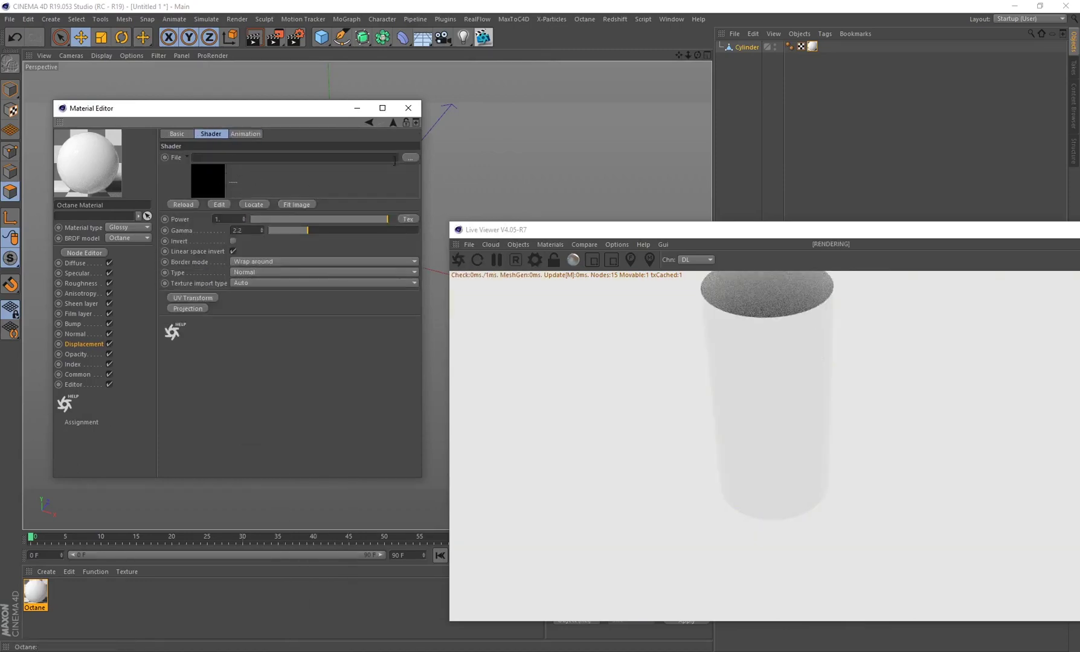
click(412, 159)
scroll(225, 206, down, 10)
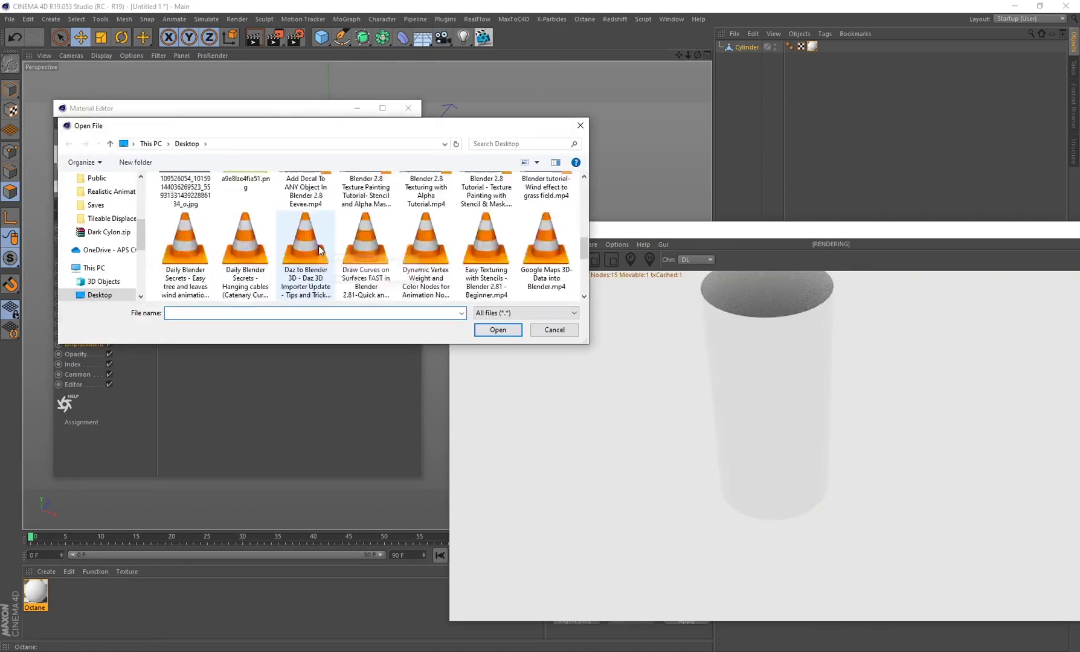
click(225, 206)
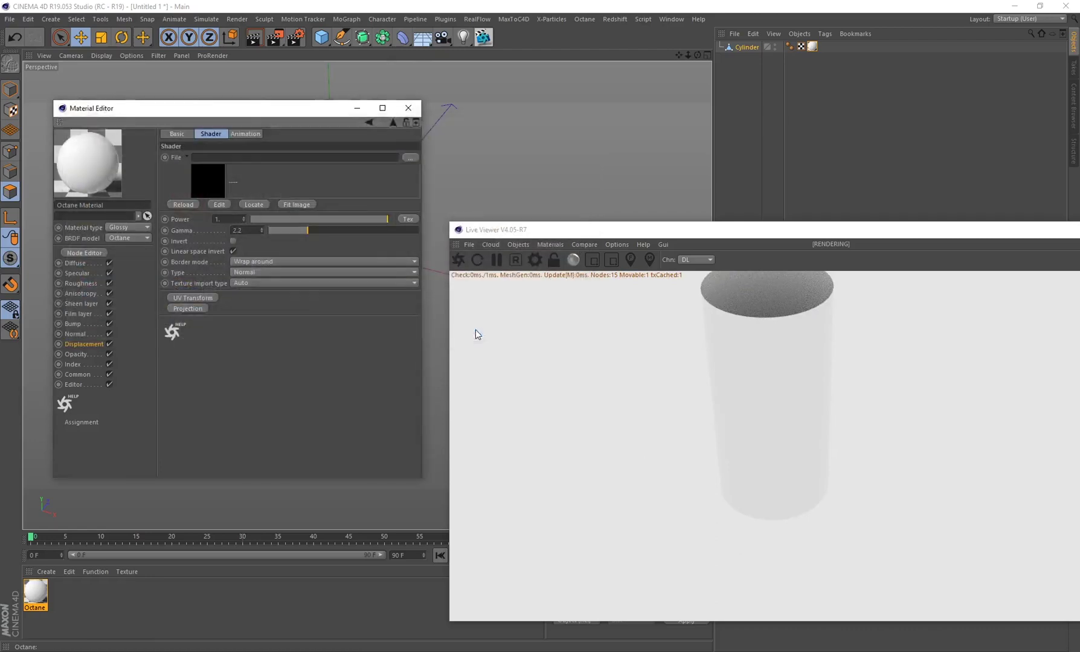
click(477, 331)
click(604, 372)
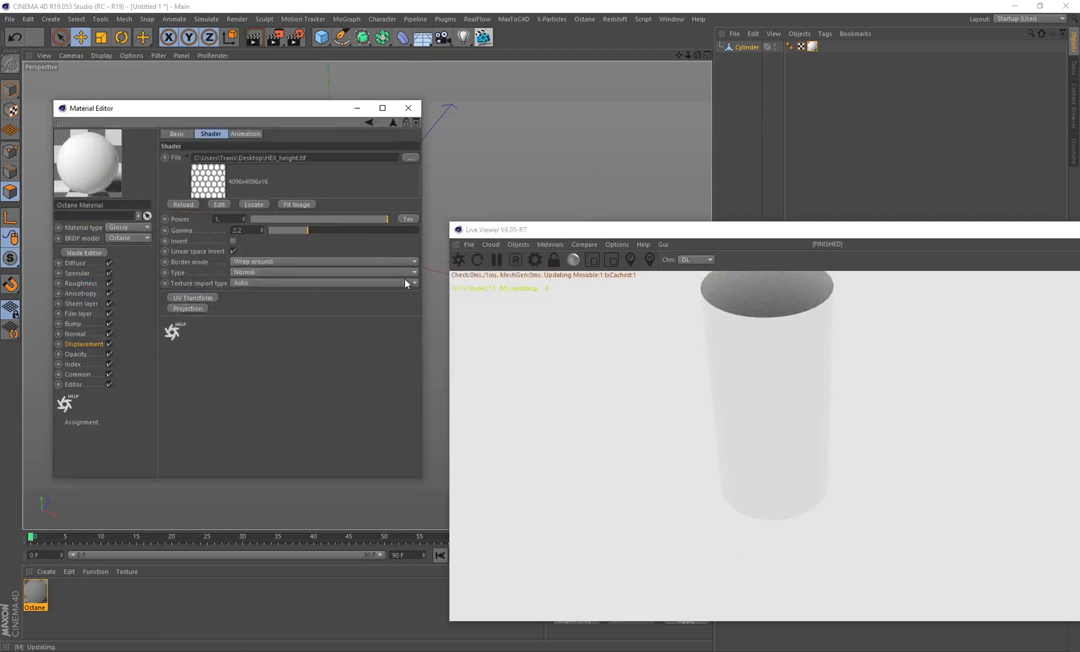
Step: Darken the material's diffuse color to a near-black grey of about 0.036 in each RGB channel
click(78, 262)
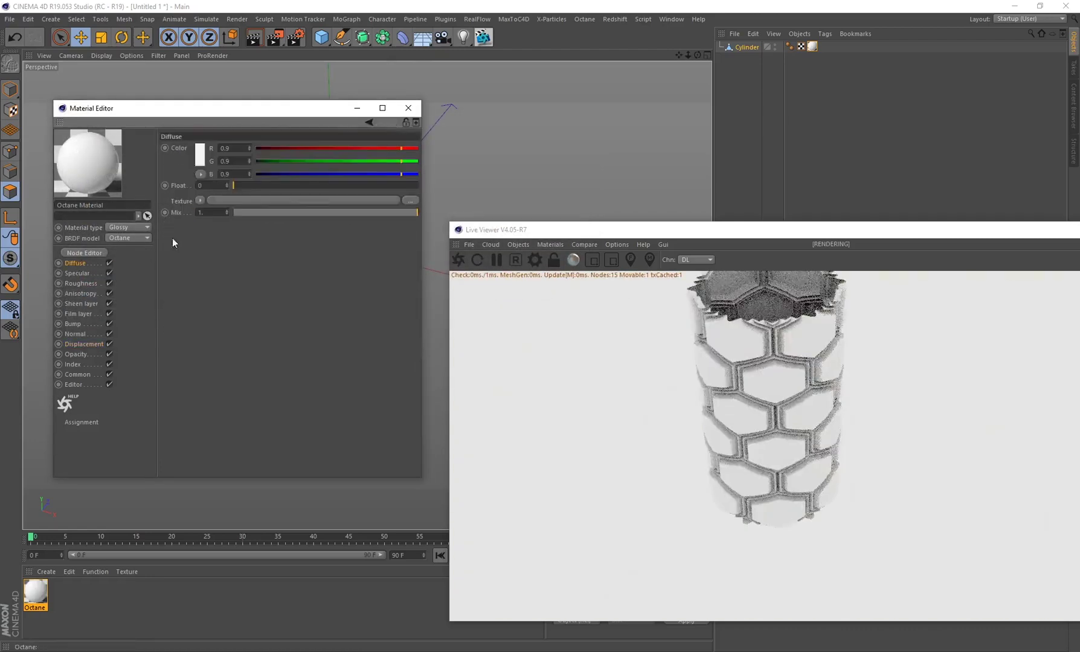
click(202, 157)
drag(210, 175, 185, 176)
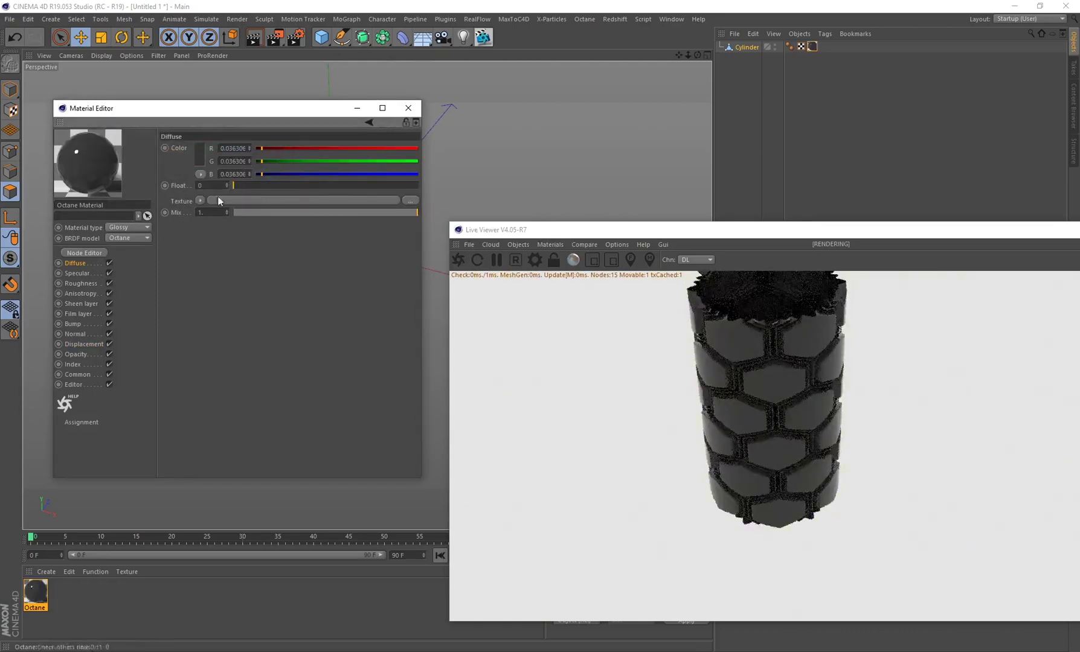
Step: Add a UV Transform to the displacement's height image and scale it uniformly to about 0.446
click(83, 344)
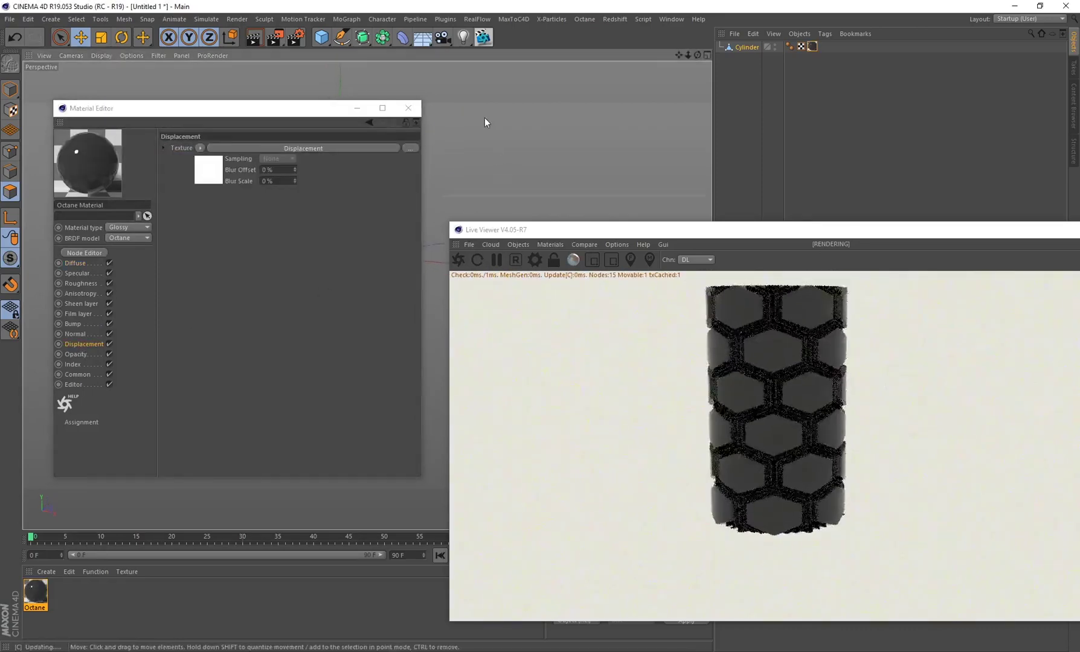
scroll(489, 168, up, 3)
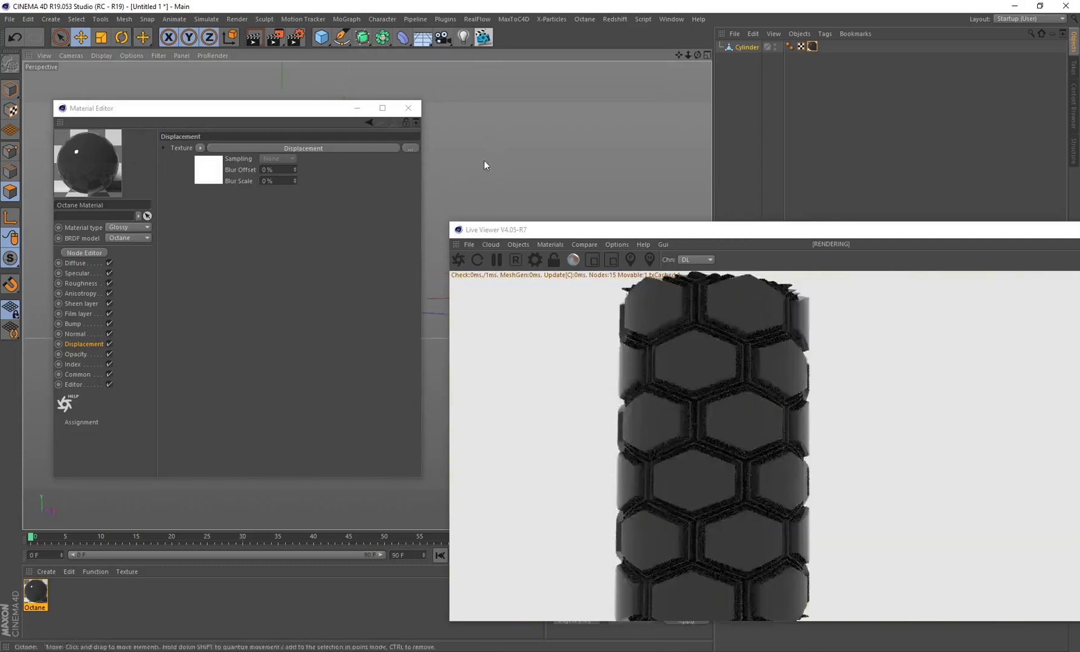
alt+middle_drag(487, 163, 518, 148)
click(303, 148)
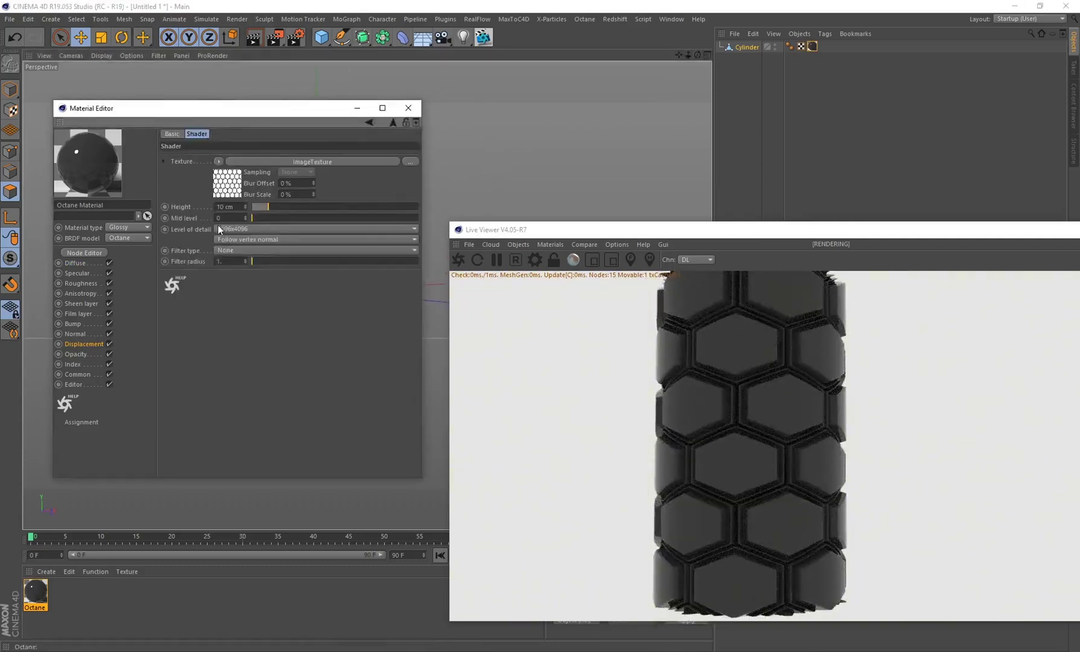
click(224, 191)
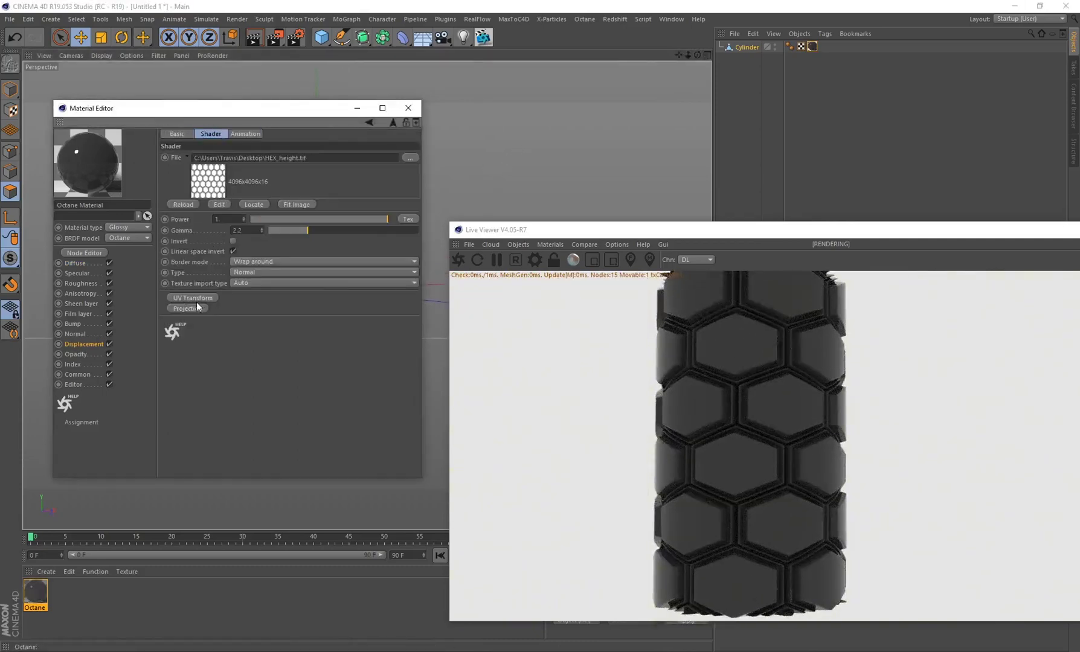
click(174, 298)
drag(357, 413, 345, 413)
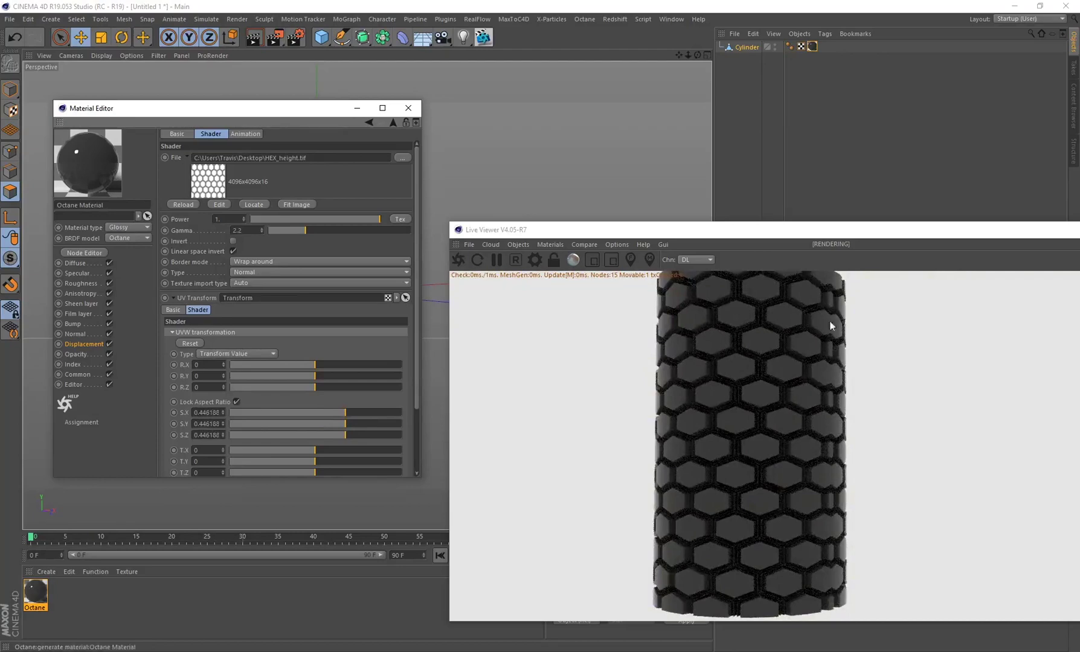
Step: Unlock the aspect ratio of the height image's UV transform and set its S.Y scale to about 0.717
drag(296, 109, 0, 143)
click(367, 202)
alt+drag(368, 203, 246, 258)
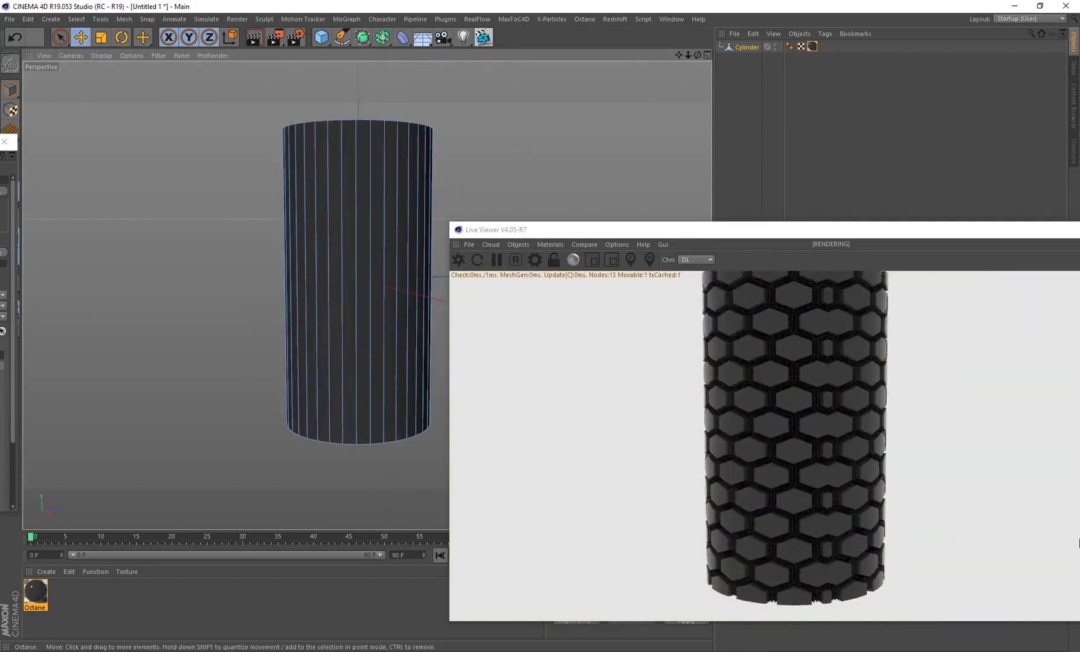
alt+drag(267, 219, 404, 214)
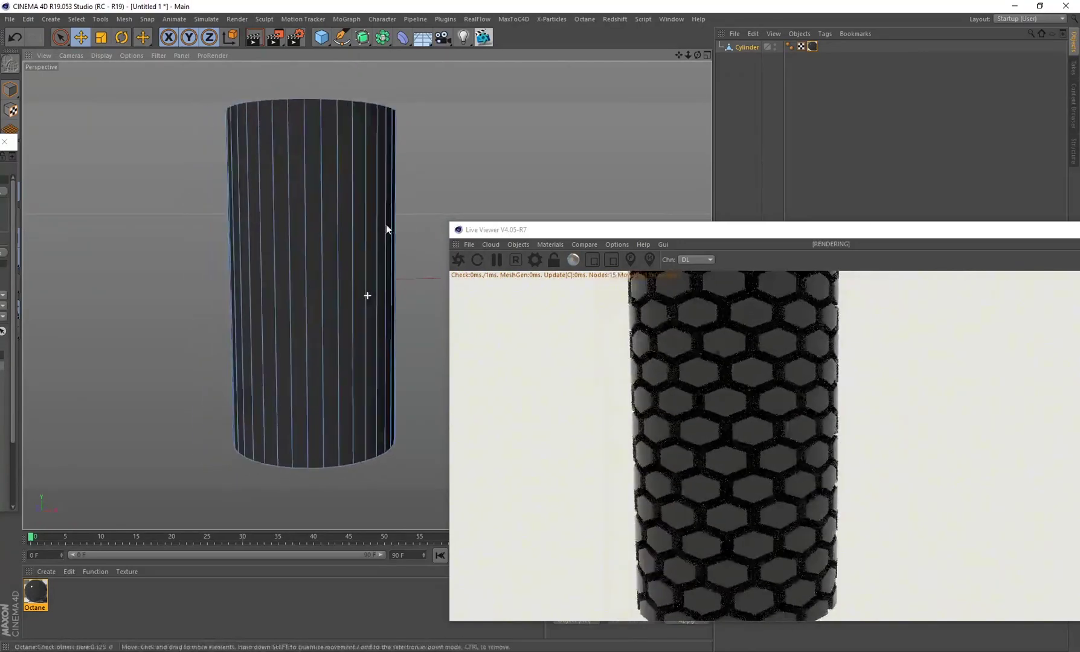
scroll(386, 236, down, 1)
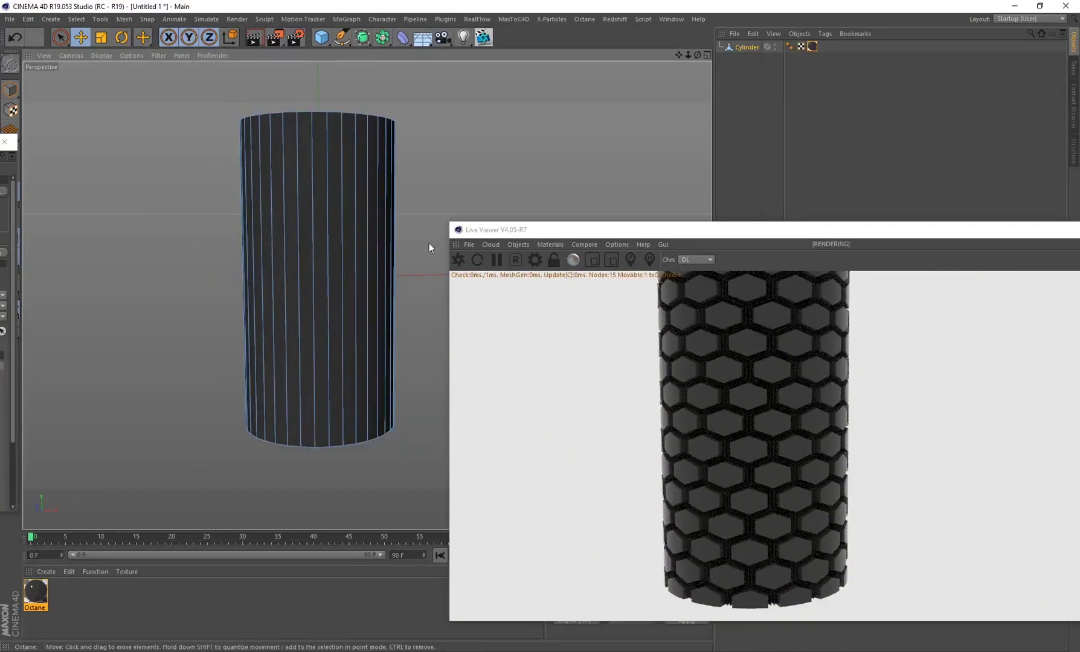
alt+drag(371, 242, 349, 214)
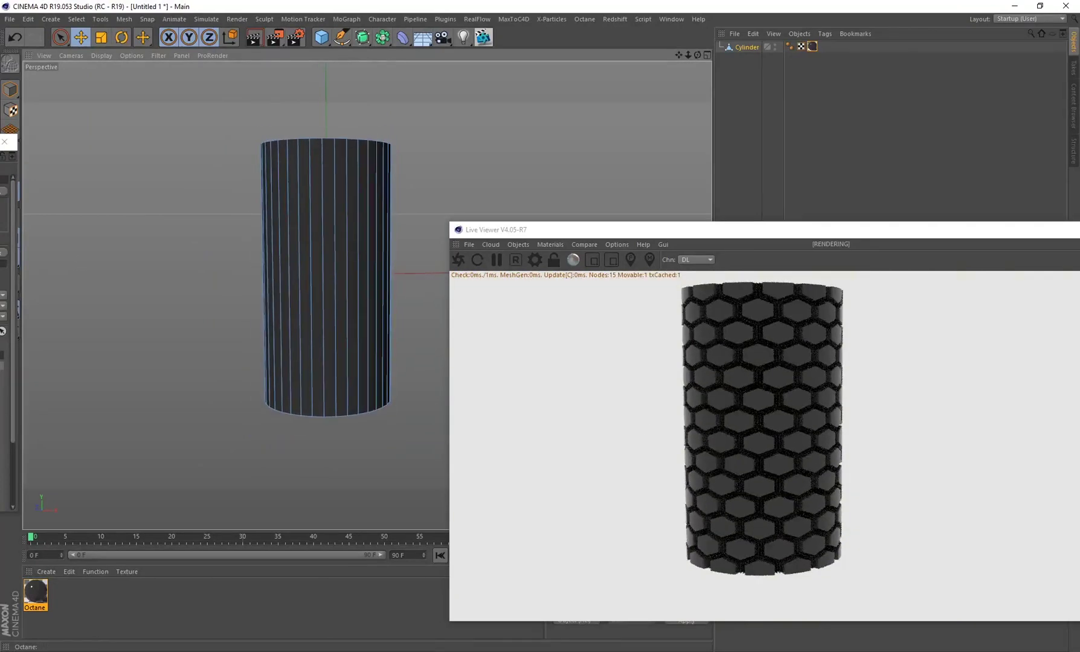
double_click(35, 592)
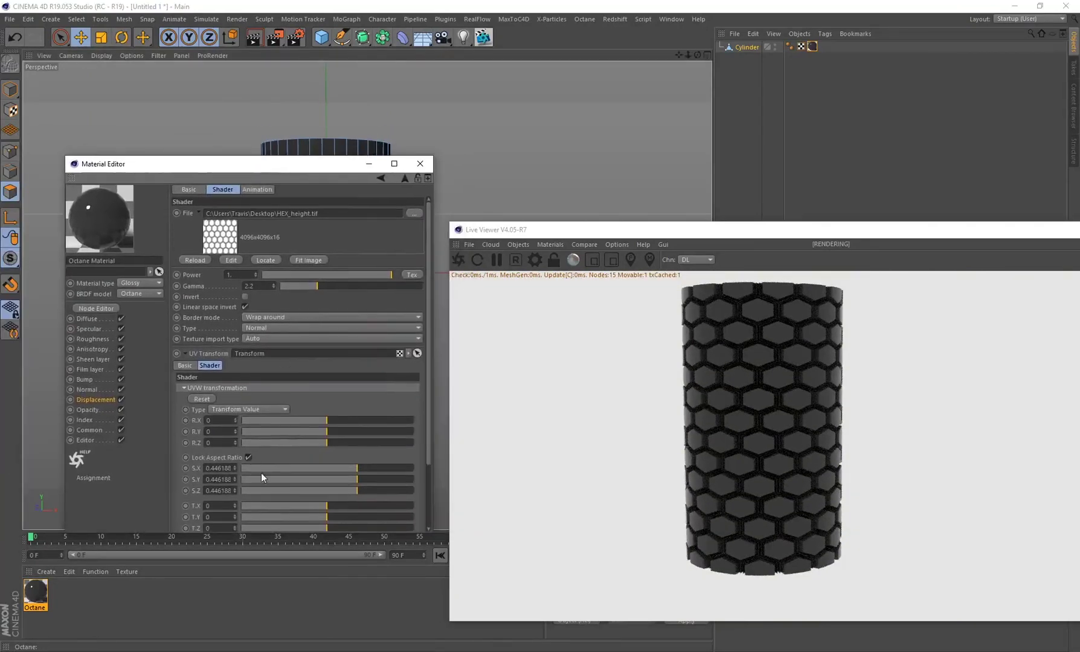
click(248, 457)
drag(356, 479, 366, 480)
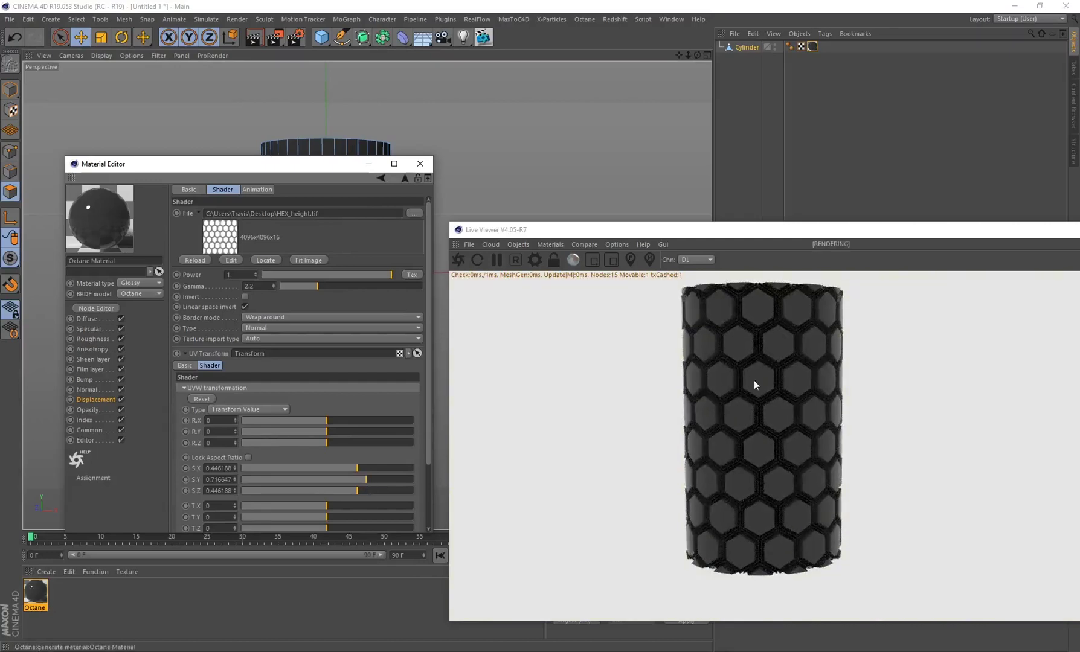
Step: Set the Phong Angle of the cylinder's Phong tag to 180°, with the Live Viewer moved clear of the object settings
alt+right_drag(309, 155, 466, 162)
alt+drag(466, 161, 455, 103)
scroll(526, 97, up, 3)
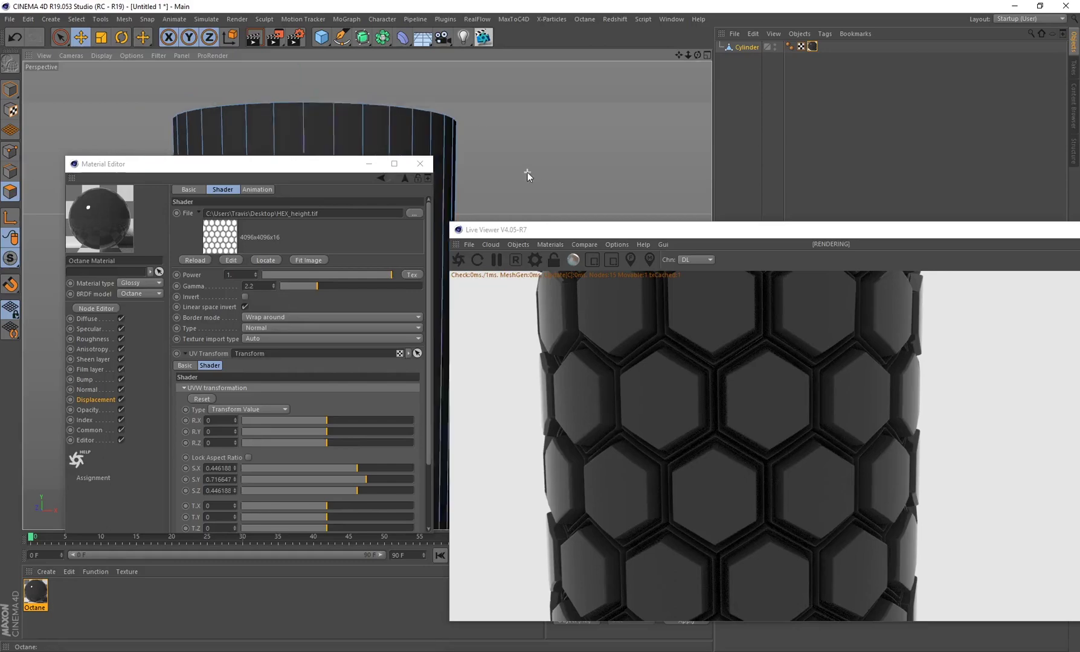
scroll(527, 172, down, 3)
alt+middle_drag(512, 160, 506, 138)
scroll(506, 138, down, 2)
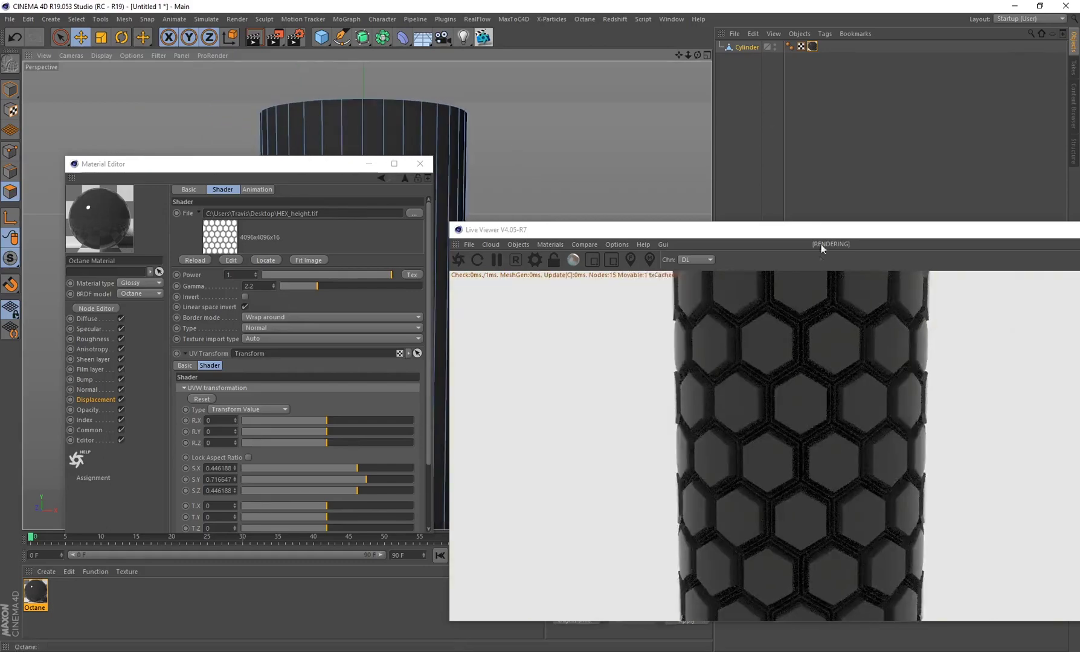
drag(818, 234, 353, 236)
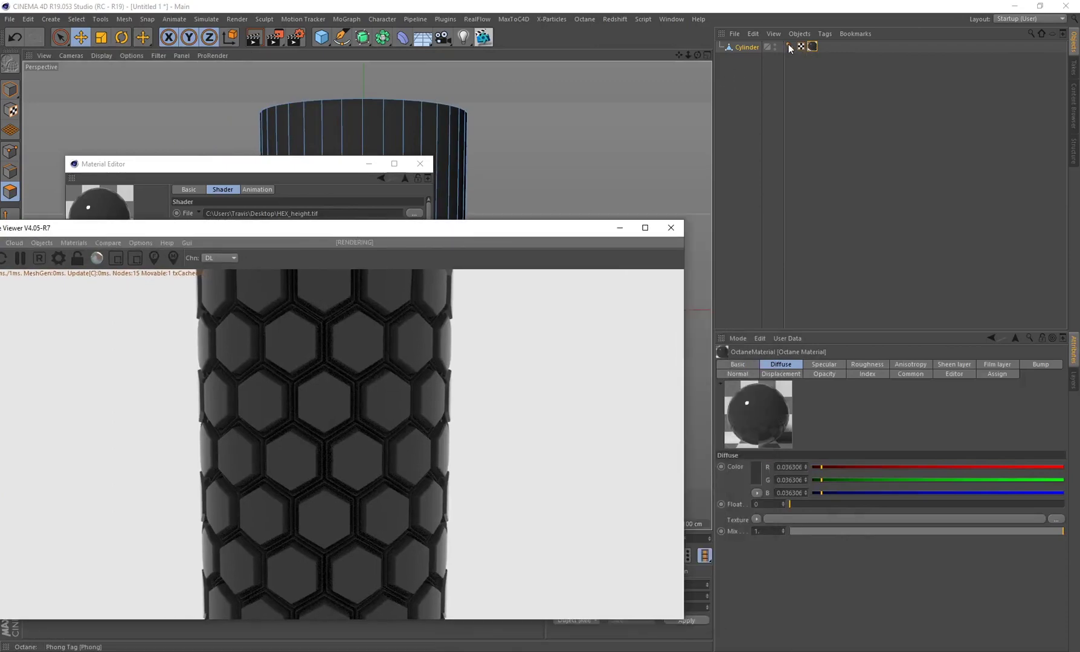
click(789, 47)
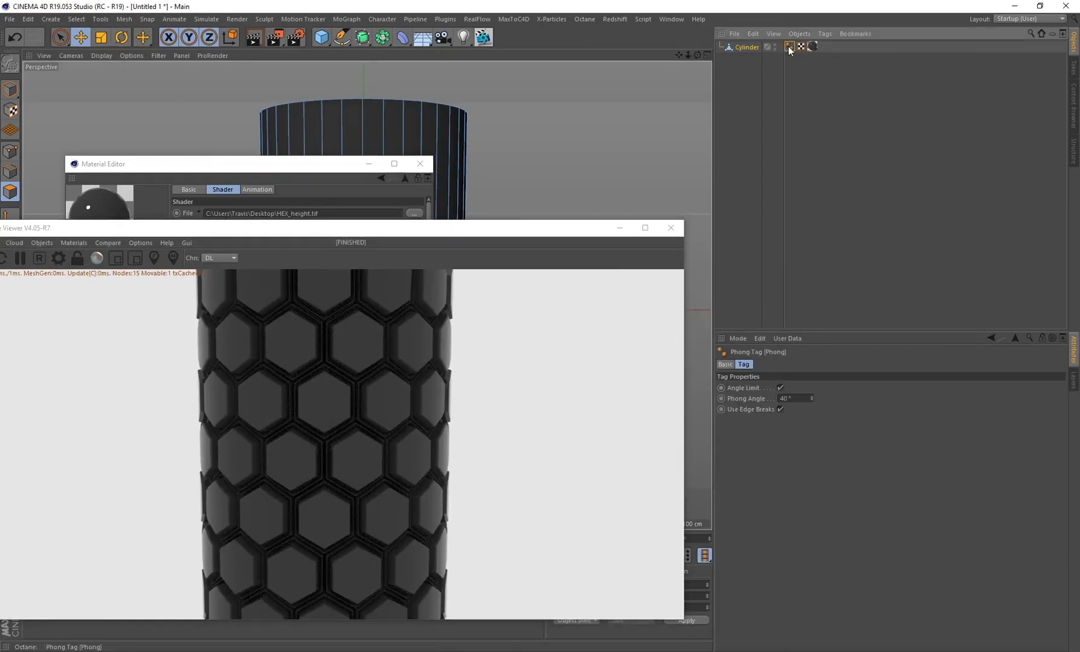
drag(788, 399, 757, 401)
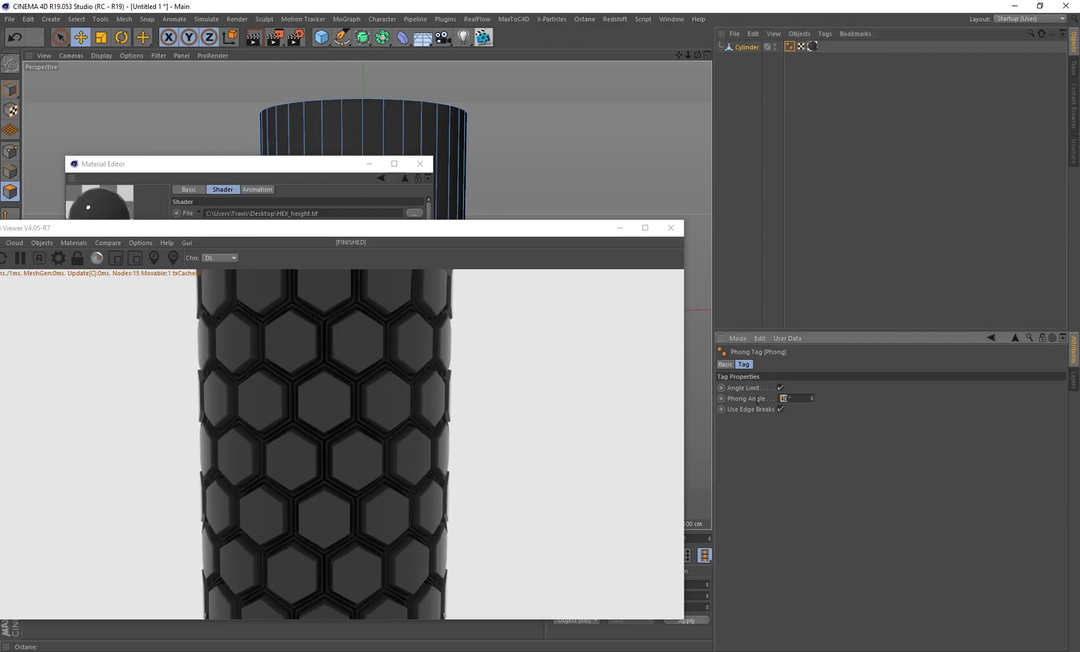
text(18)
text(0)
key(Return)
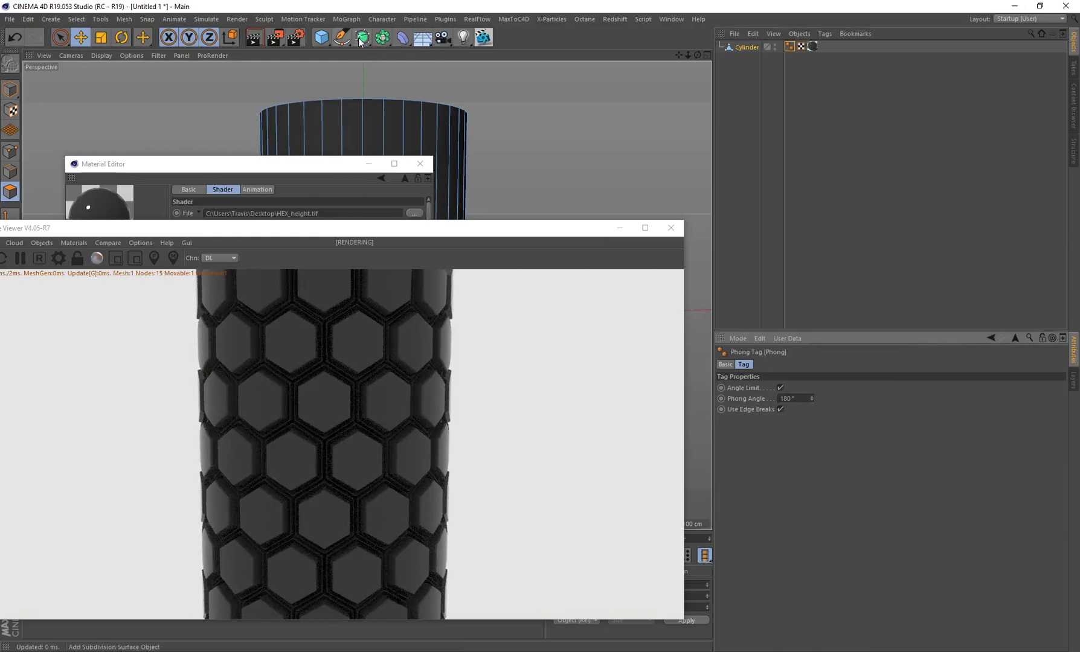
Step: Add a Subdivision Surface object and make the cylinder its child
drag(361, 44, 413, 53)
drag(749, 58, 753, 45)
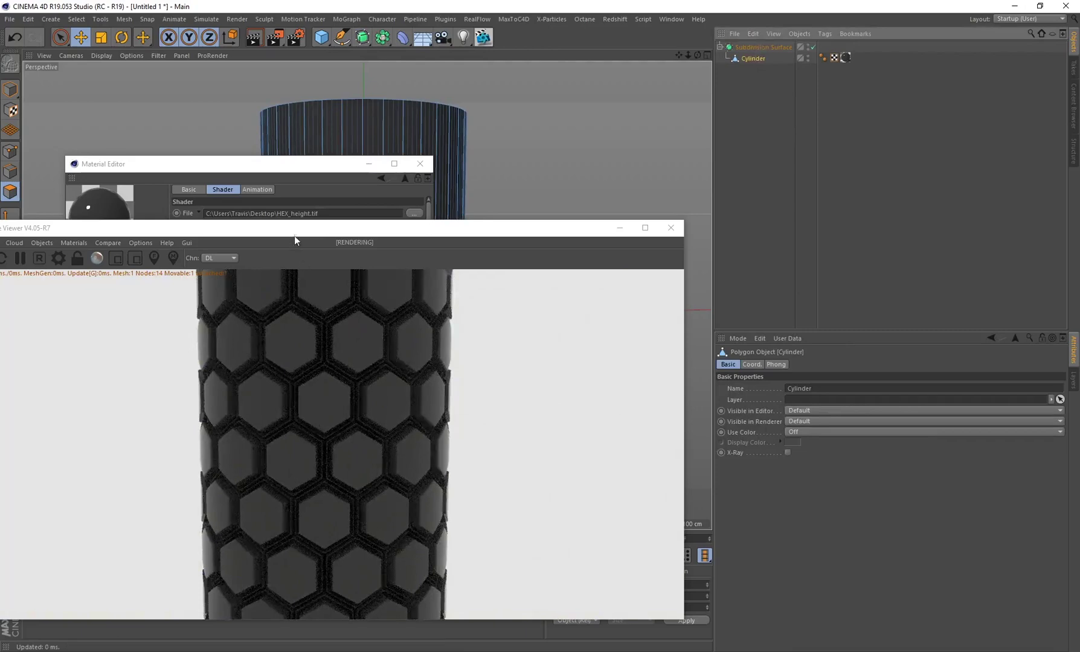
Step: Lock the aspect ratio of the height image's UV transform and fine-tune its scale uniformly, with the whole cylinder visible in the Live Viewer
drag(295, 235, 672, 174)
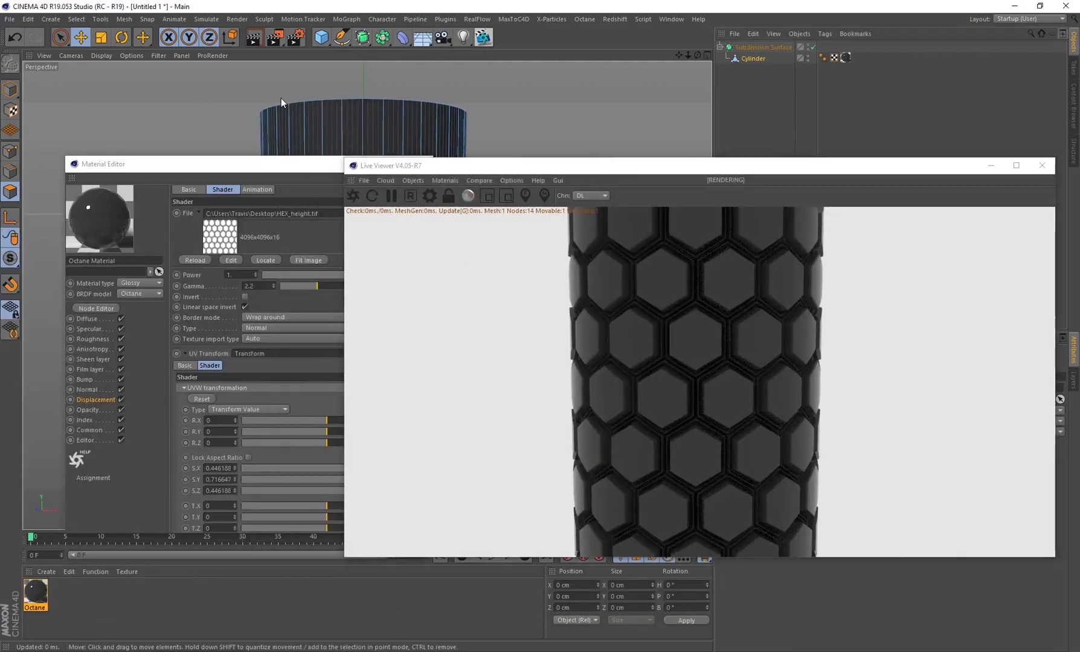
scroll(281, 98, down, 5)
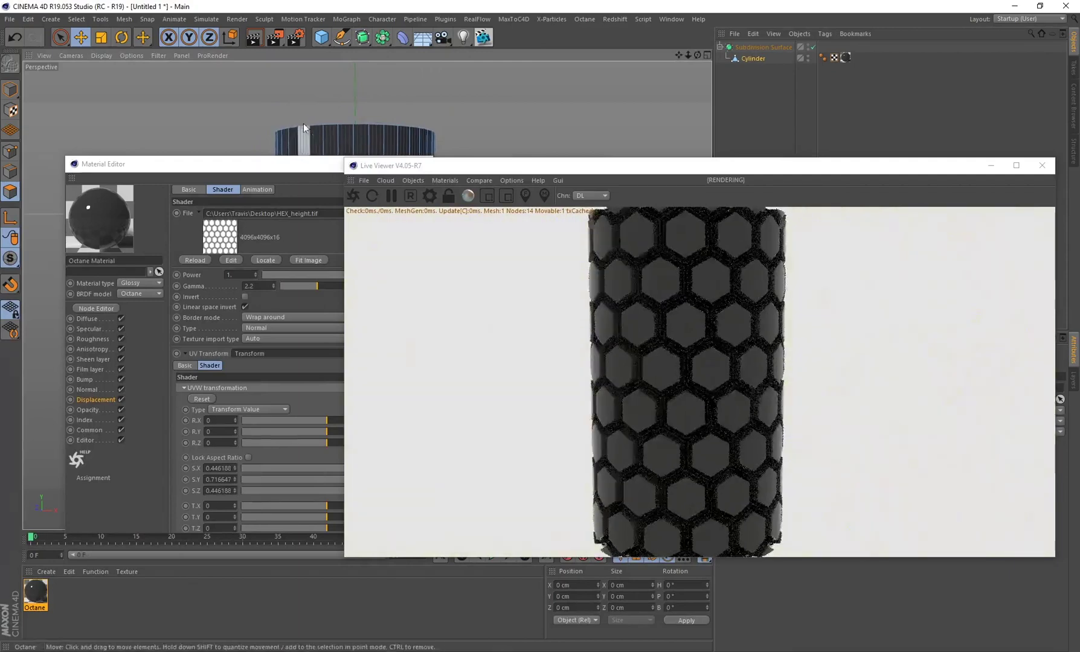
drag(230, 161, 175, 152)
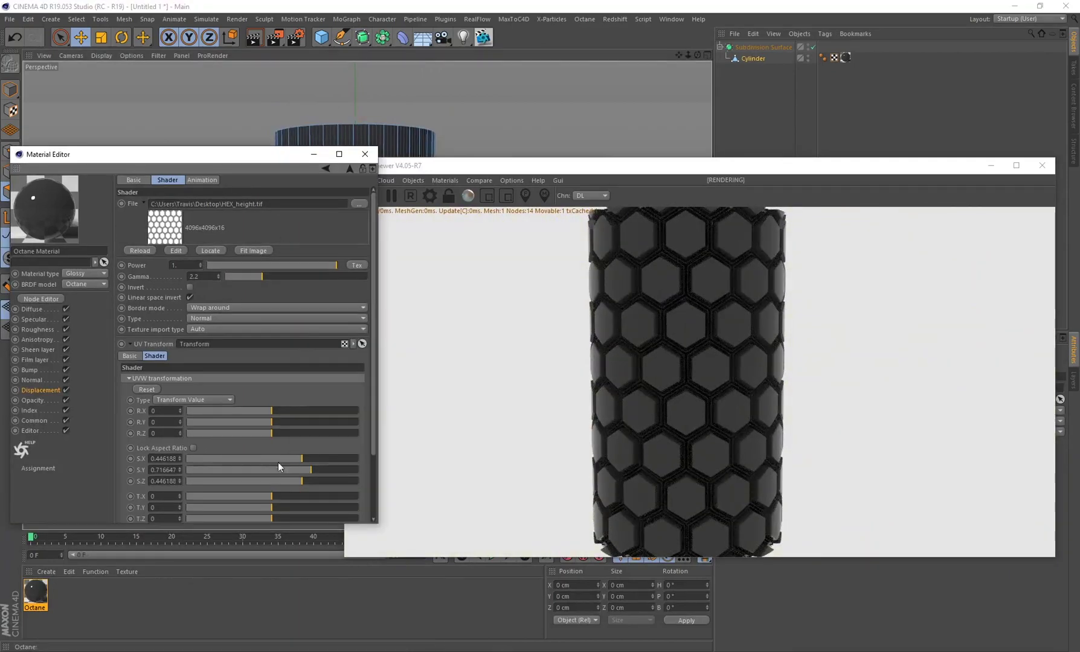
click(193, 448)
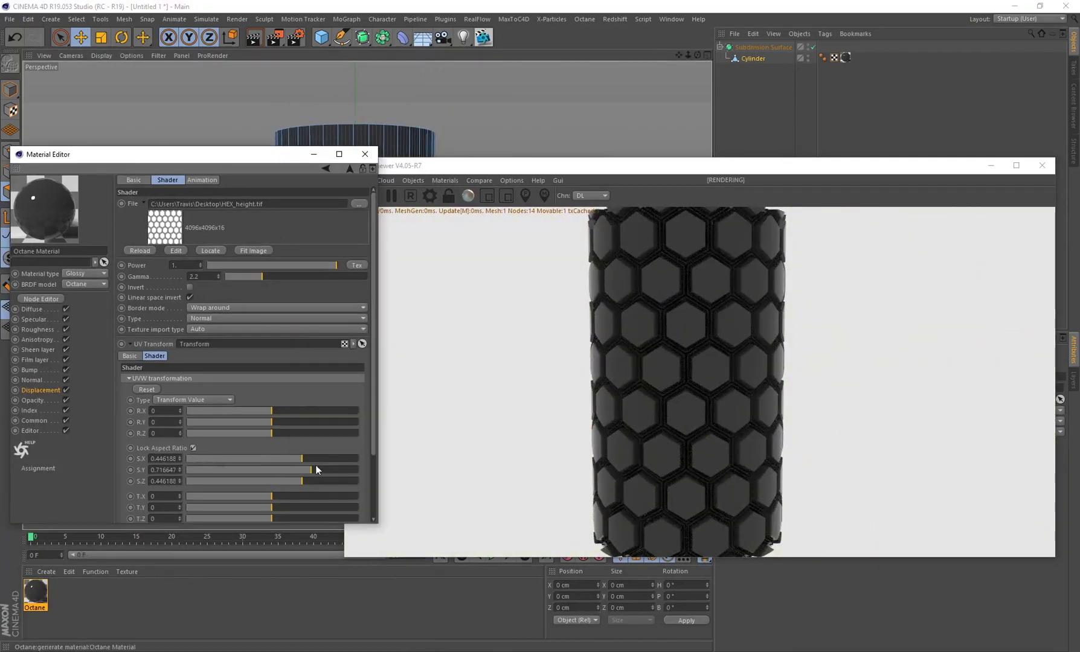
mouse_move(293, 458)
mouse_down()
mouse_move(282, 462)
mouse_move(306, 463)
mouse_move(285, 461)
mouse_move(295, 458)
mouse_up()
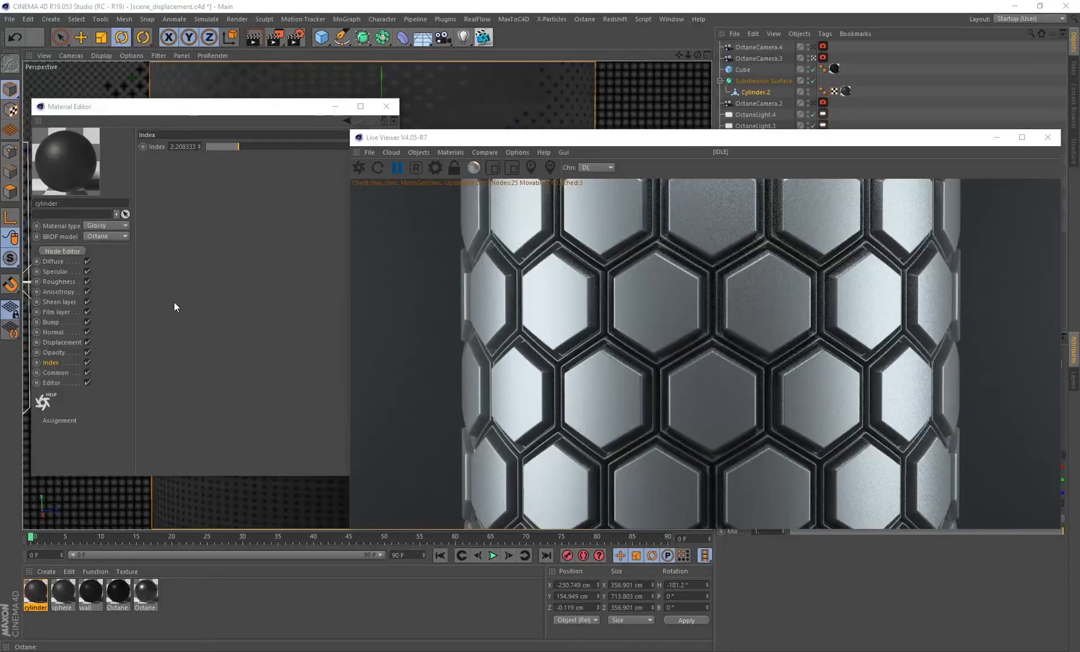
Step: Keyframe a lowered displacement height for the cylinder material at frame 0, and set the height to about 15.306 cm at frame 20
click(62, 343)
click(191, 175)
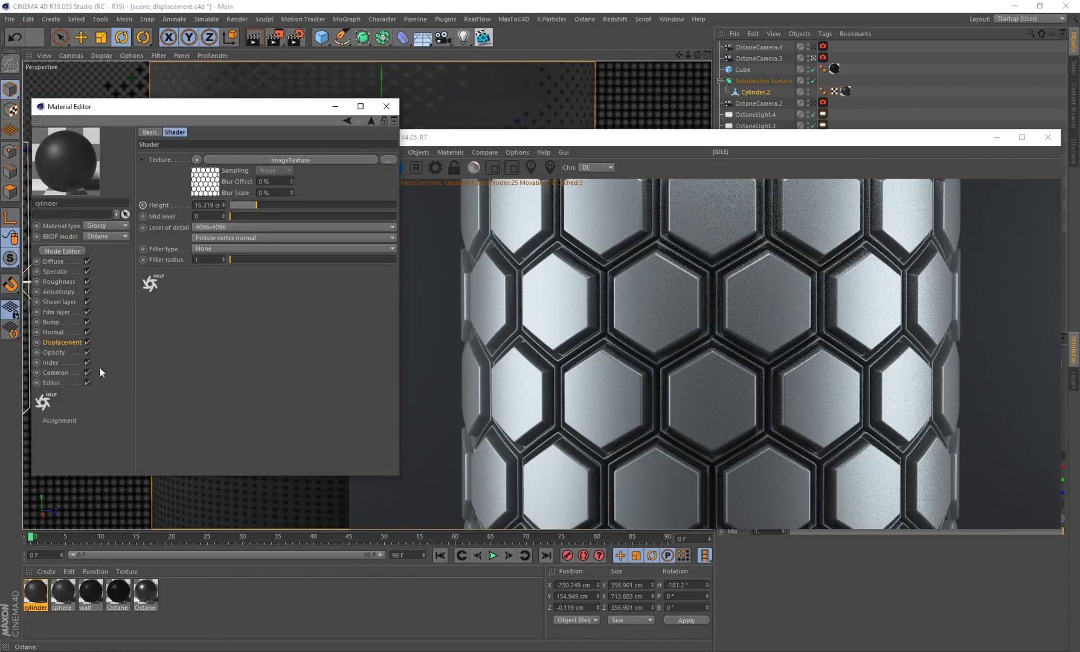
drag(251, 209, 222, 208)
drag(36, 539, 177, 544)
drag(233, 205, 255, 204)
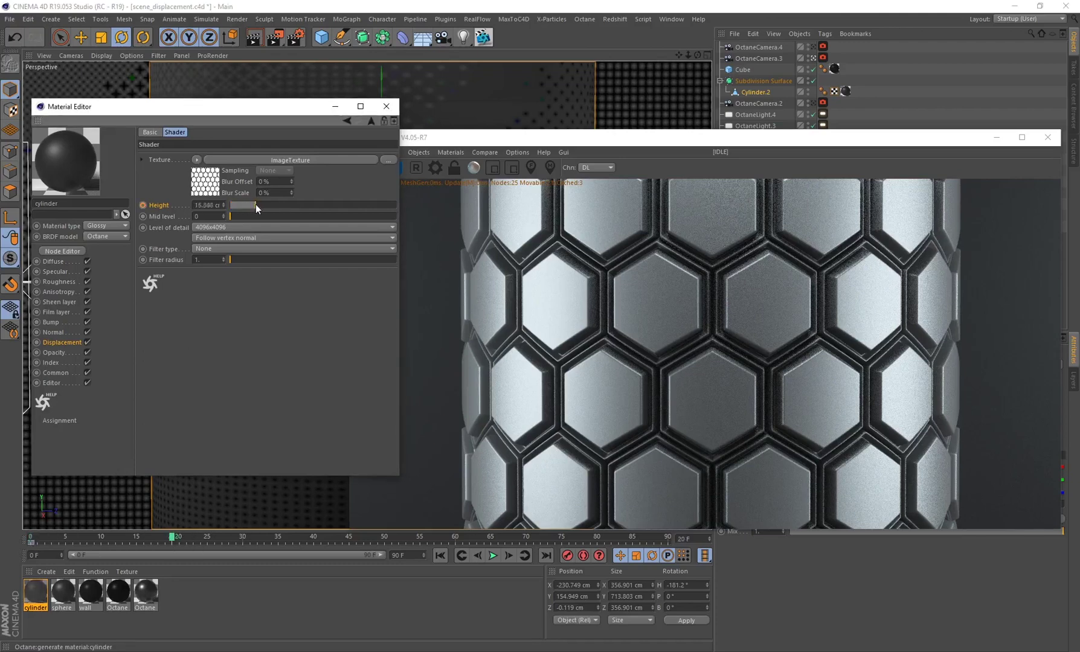
Step: Restart the Live Viewer render, keyframe the cylinder material's displacement height at frame 20, and scrub the timeline back and forth around that frame
click(447, 142)
click(357, 167)
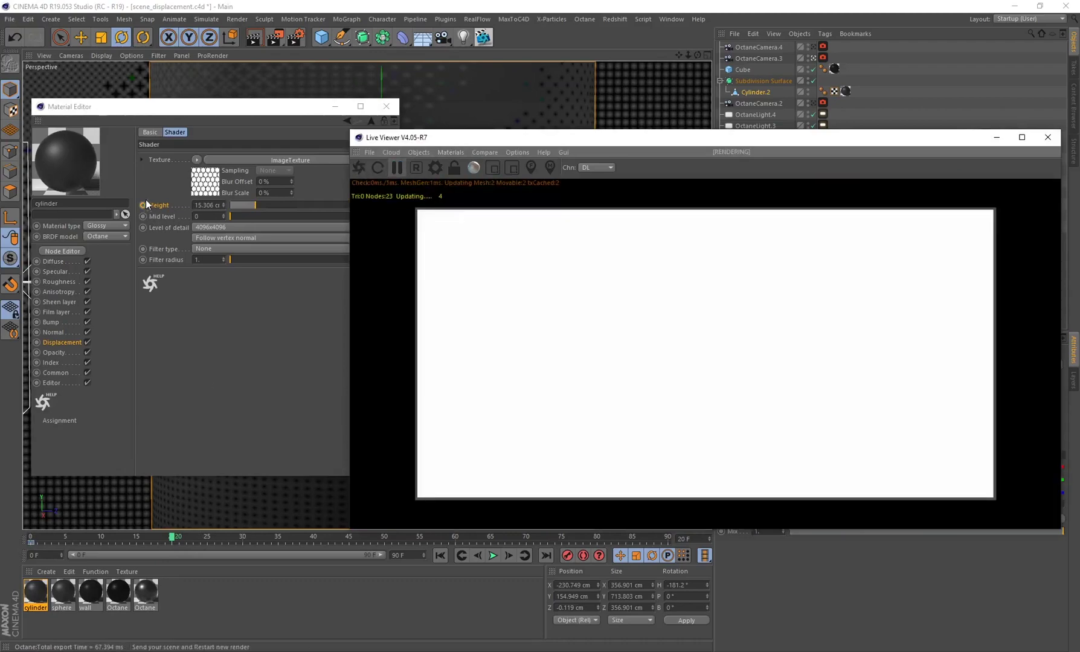
click(143, 205)
drag(174, 537, 148, 542)
drag(166, 539, 172, 539)
click(535, 138)
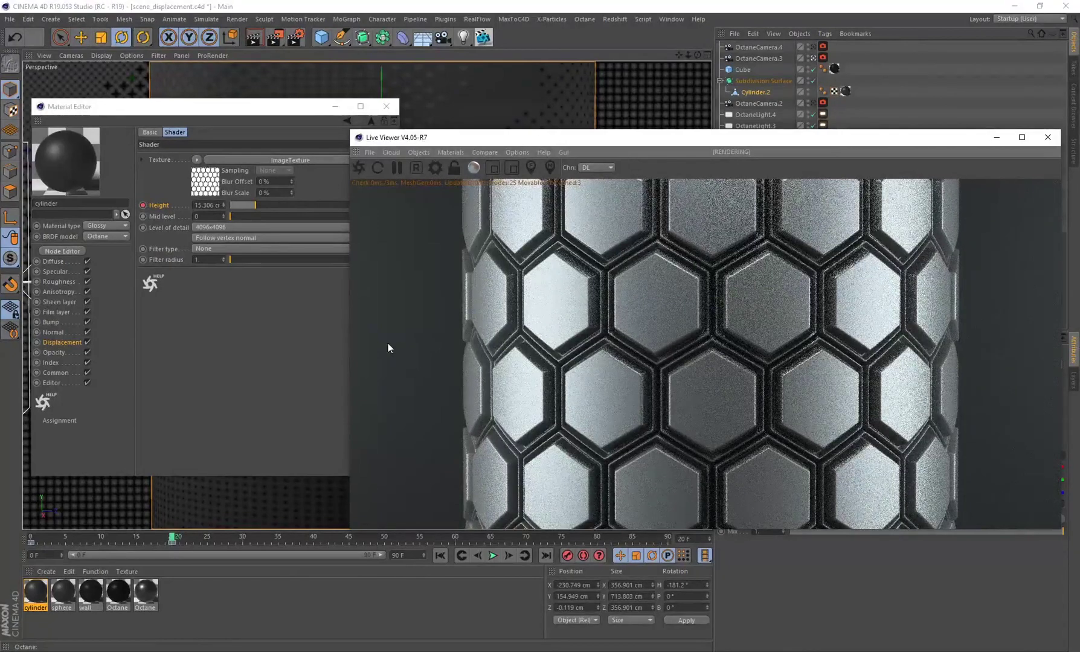
Step: Review the cylinder material's Roughness and Index settings alongside the Live Viewer render
click(82, 280)
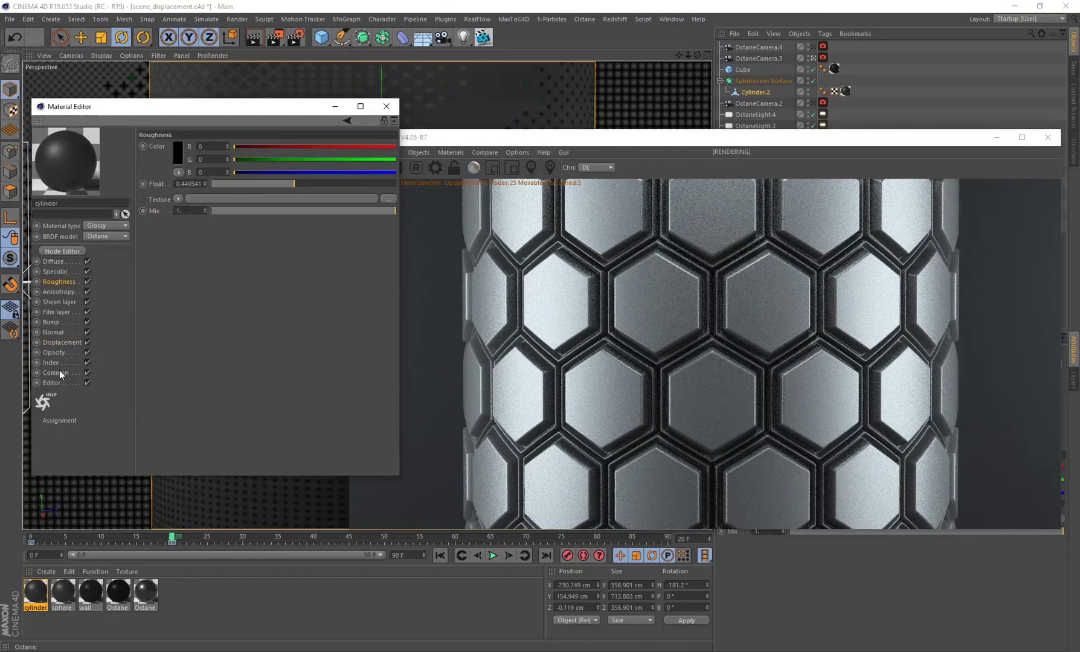
click(51, 362)
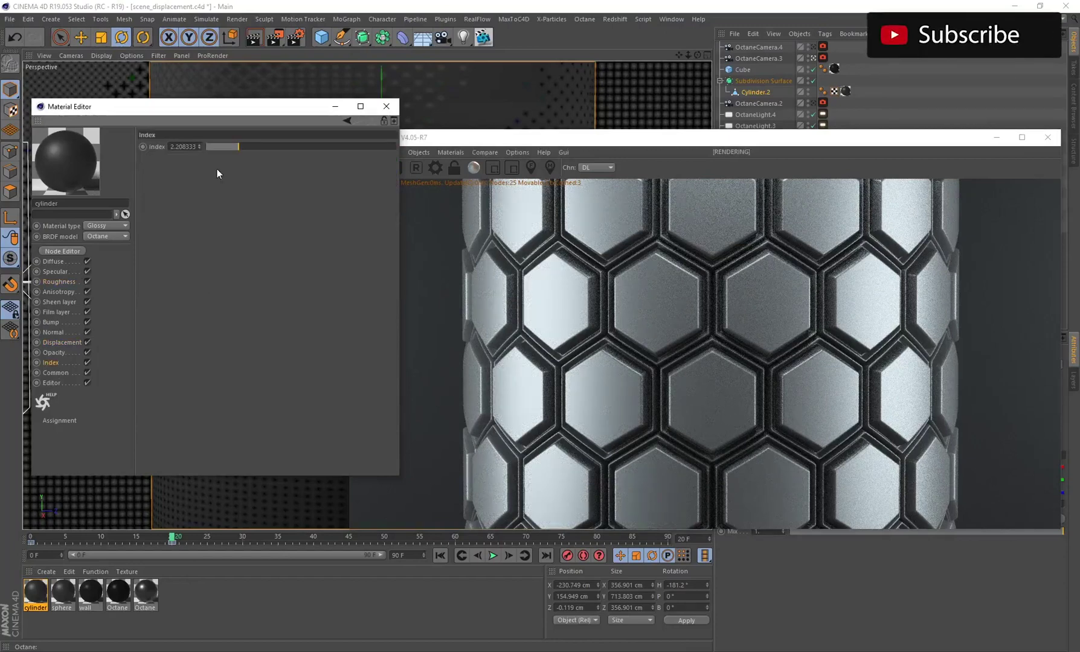
click(654, 282)
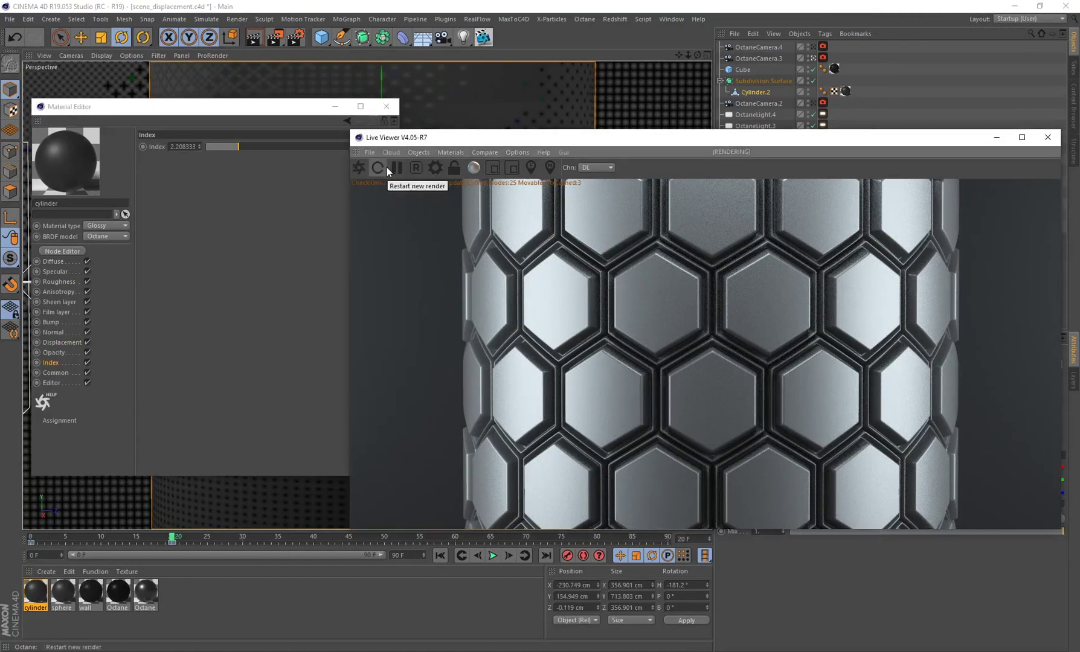